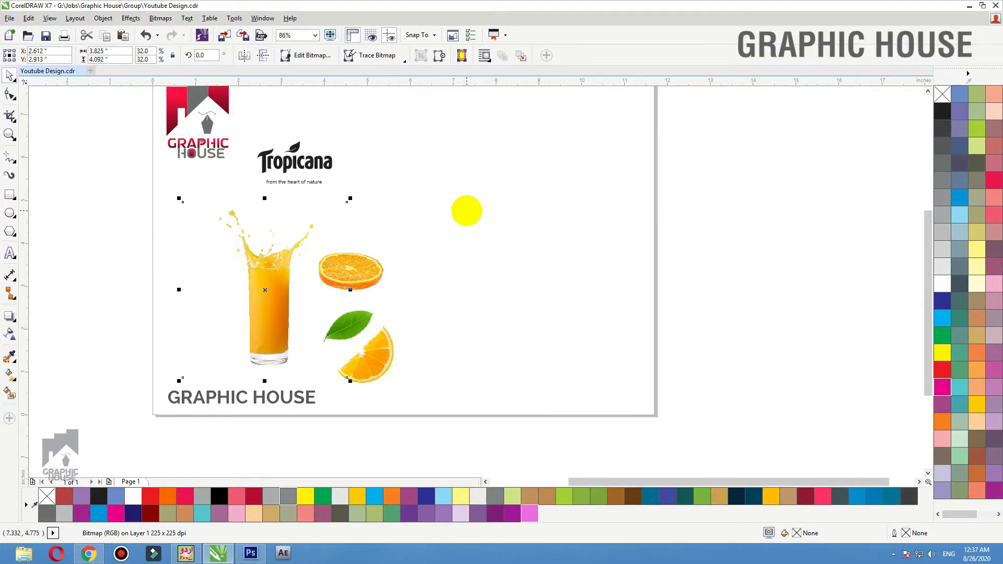
# Step: Nudge the juice glass, the round orange slice and the orange wedge to slightly different spots on the page
pyautogui.moveTo(284, 292); pyautogui.dragTo(263, 285)
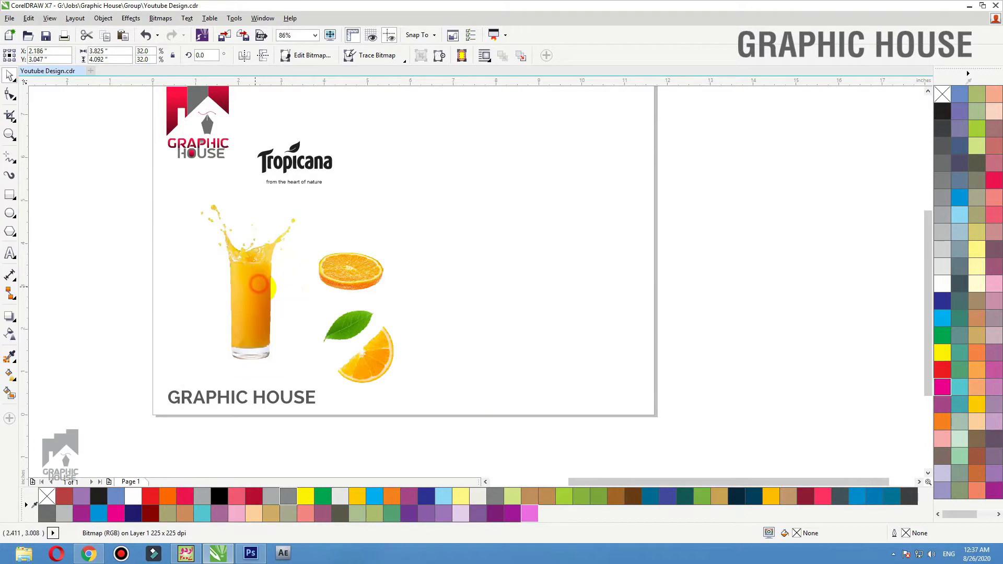
pyautogui.moveTo(345, 269); pyautogui.dragTo(332, 261)
pyautogui.moveTo(375, 348)
pyautogui.mouseDown()
pyautogui.moveTo(352, 340)
pyautogui.moveTo(404, 350)
pyautogui.moveTo(377, 335)
pyautogui.mouseUp()
pyautogui.click(432, 314)
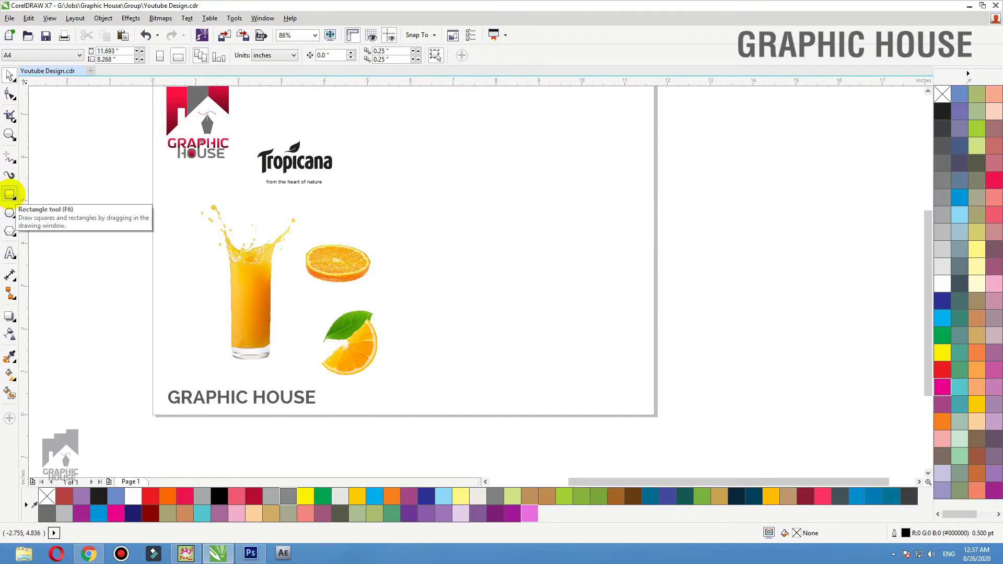
# Step: Draw a rectangle about 6.27 by 3.68 inches and move it into the page's right half, clear of the fruit images
pyautogui.click(9, 195)
pyautogui.moveTo(353, 166); pyautogui.dragTo(621, 323)
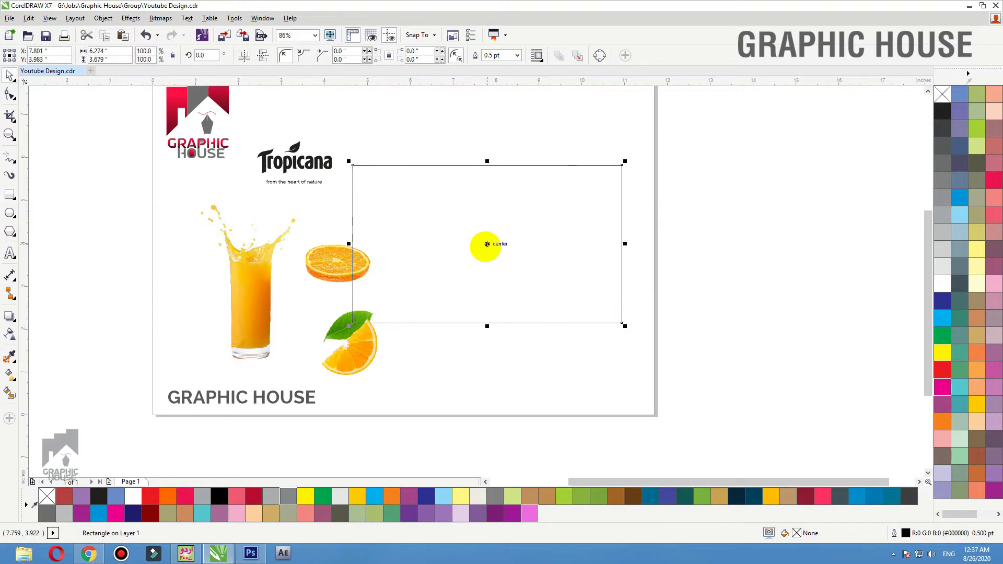
pyautogui.moveTo(490, 242); pyautogui.dragTo(515, 215)
# Step: Move the juice glass, orange slice, wedge and leaf further left, away from the rectangle
pyautogui.moveTo(403, 389); pyautogui.dragTo(208, 220)
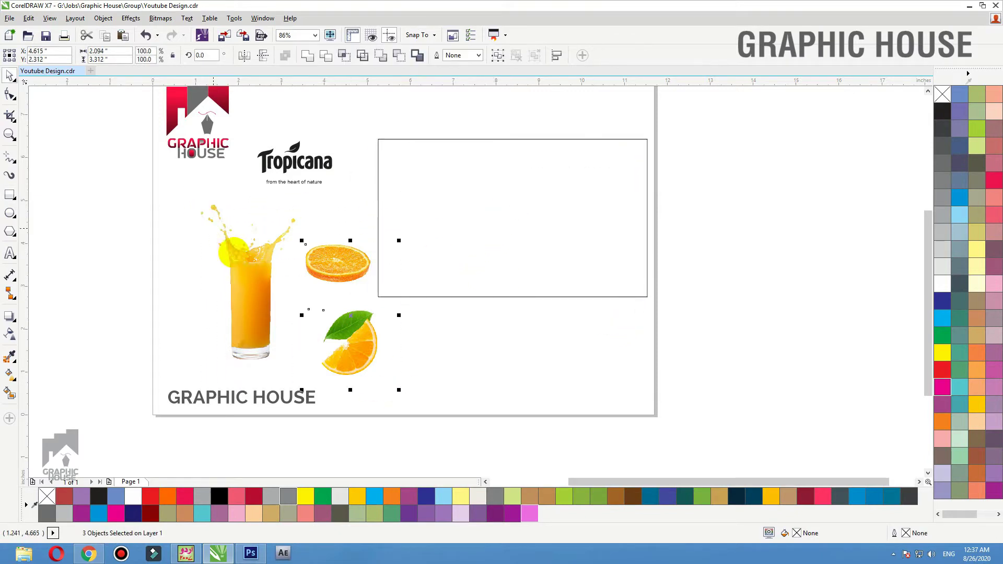
pyautogui.moveTo(251, 291); pyautogui.dragTo(170, 291)
pyautogui.click(350, 313)
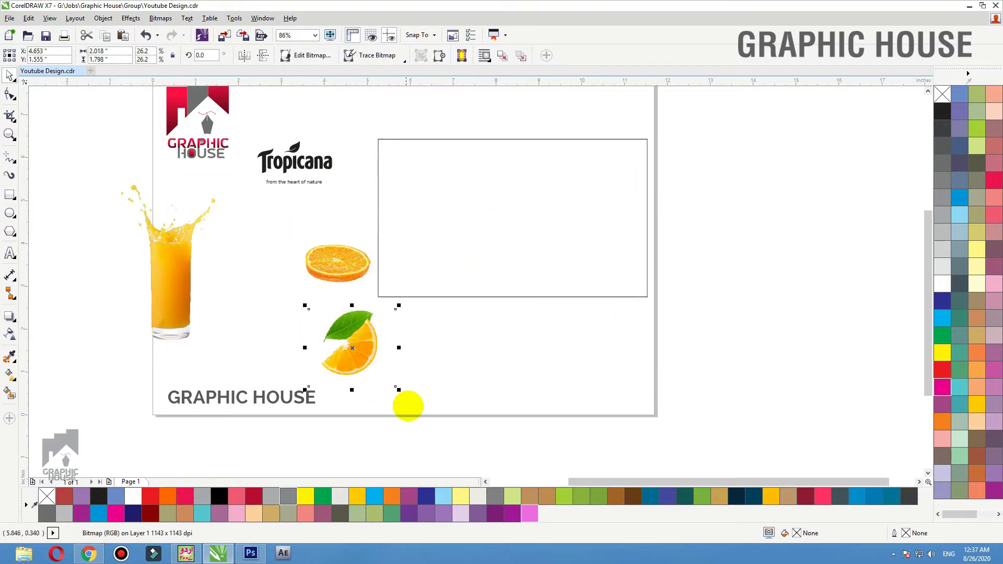
pyautogui.moveTo(408, 403); pyautogui.dragTo(290, 218)
pyautogui.moveTo(320, 336); pyautogui.dragTo(260, 315)
# Step: Narrow the rectangle symmetrically to about 5.7 inches wide and reposition it beside the fruit images
pyautogui.moveTo(508, 255); pyautogui.dragTo(475, 269)
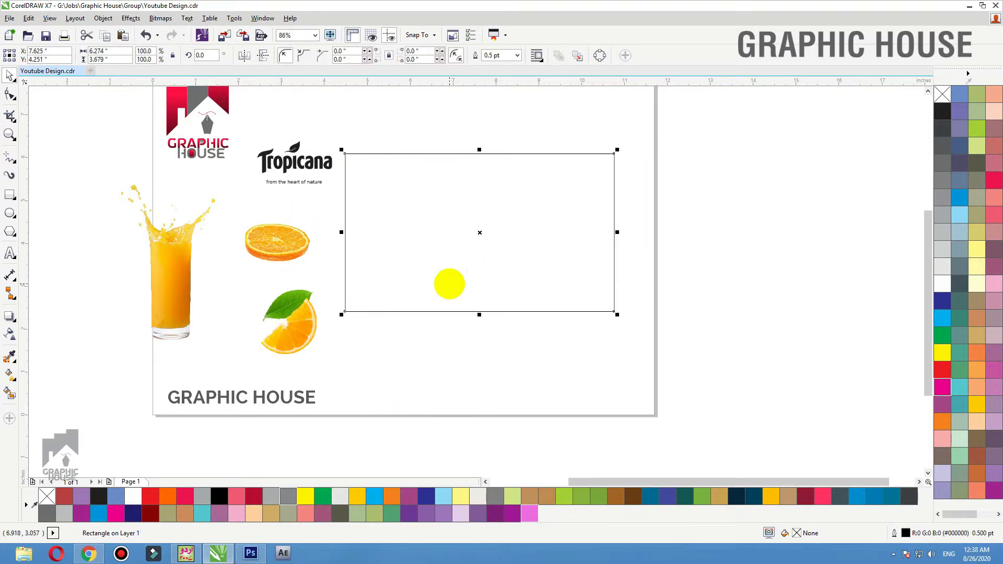
pyautogui.moveTo(480, 149); pyautogui.dragTo(479, 93)
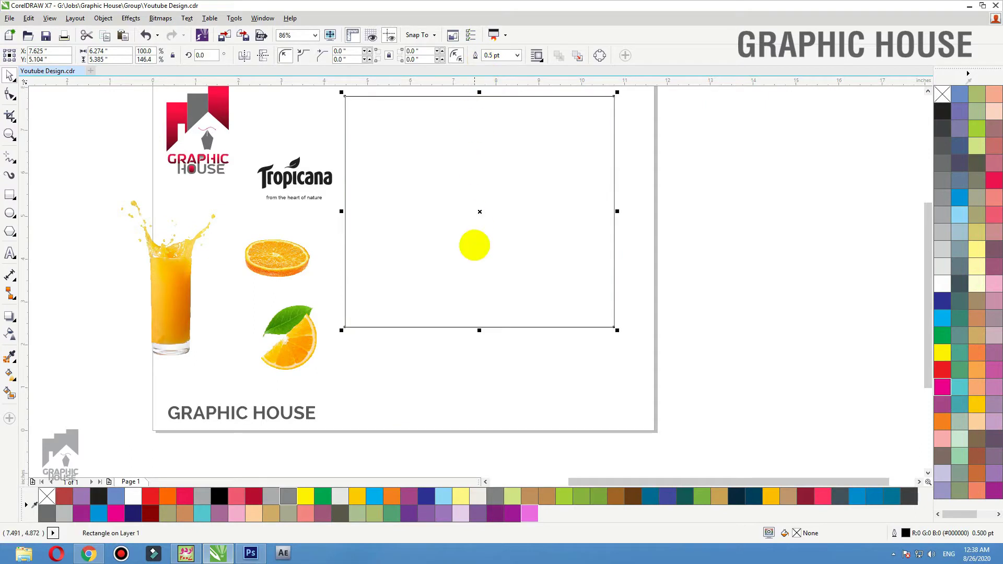
pyautogui.hotkey('ctrl', 'z')
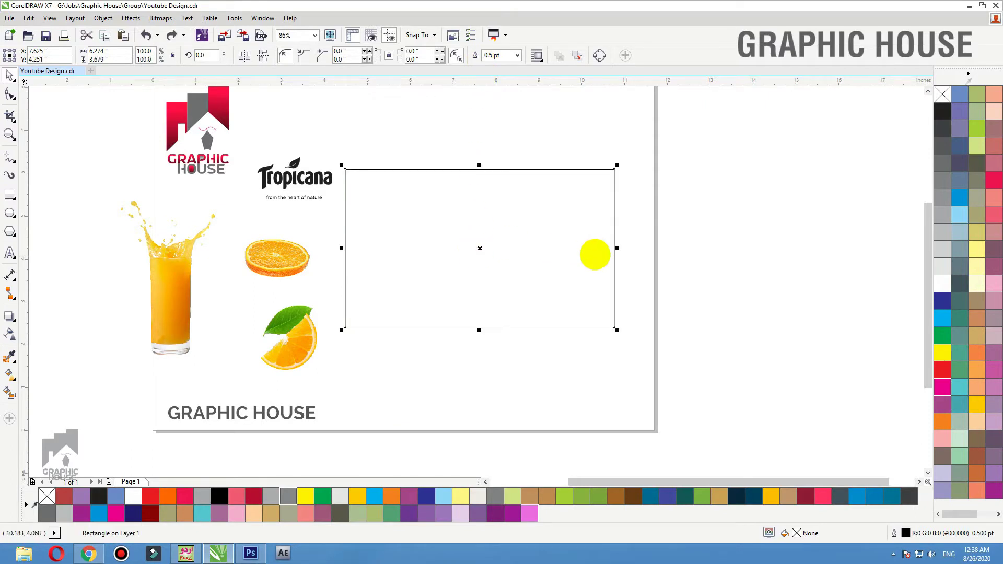
pyautogui.moveTo(617, 248); pyautogui.dragTo(606, 244)
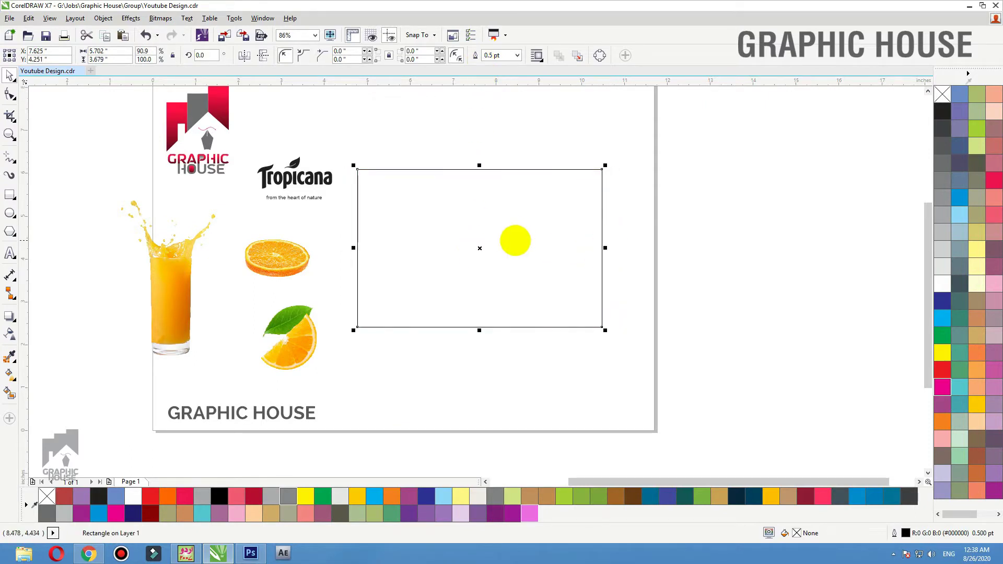
pyautogui.moveTo(515, 240); pyautogui.dragTo(508, 244)
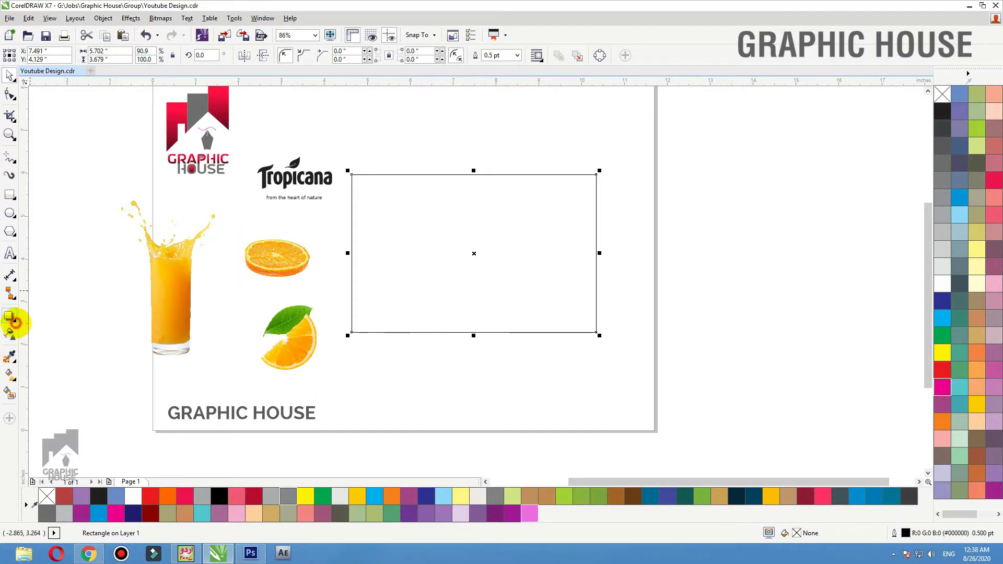
# Step: Add an inward contour to the rectangle and break it apart into a separate inner rectangle
pyautogui.click(12, 319)
pyautogui.click(22, 331)
pyautogui.moveTo(389, 210); pyautogui.dragTo(373, 158)
pyautogui.hotkey('ctrl', 'k')
pyautogui.click(403, 140)
pyautogui.hotkey('ctrl', 'z')
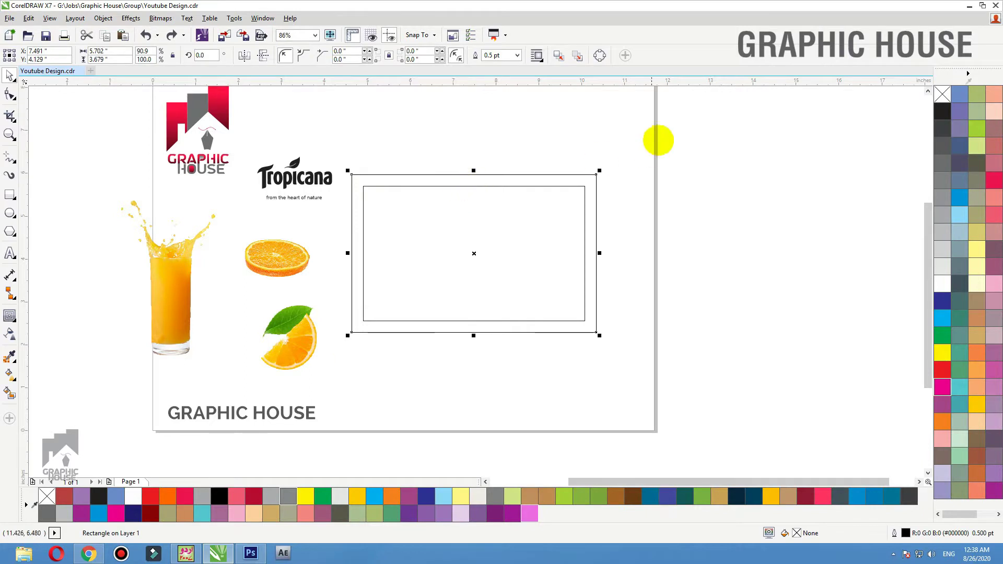
# Step: Select both rectangles and set their overall size to 6 by 4 inches
pyautogui.moveTo(656, 142); pyautogui.dragTo(340, 367)
pyautogui.click(100, 50)
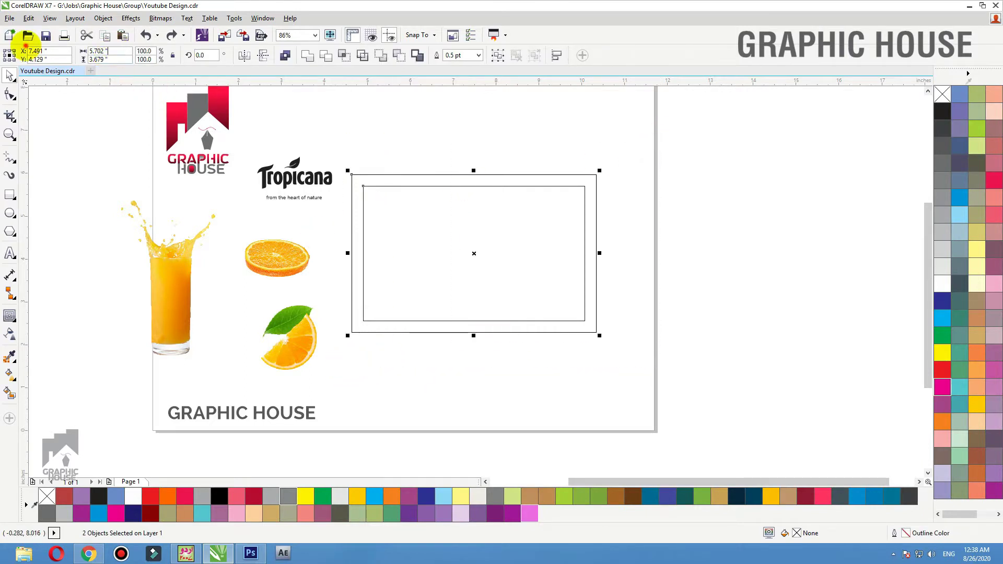
pyautogui.press('Return')
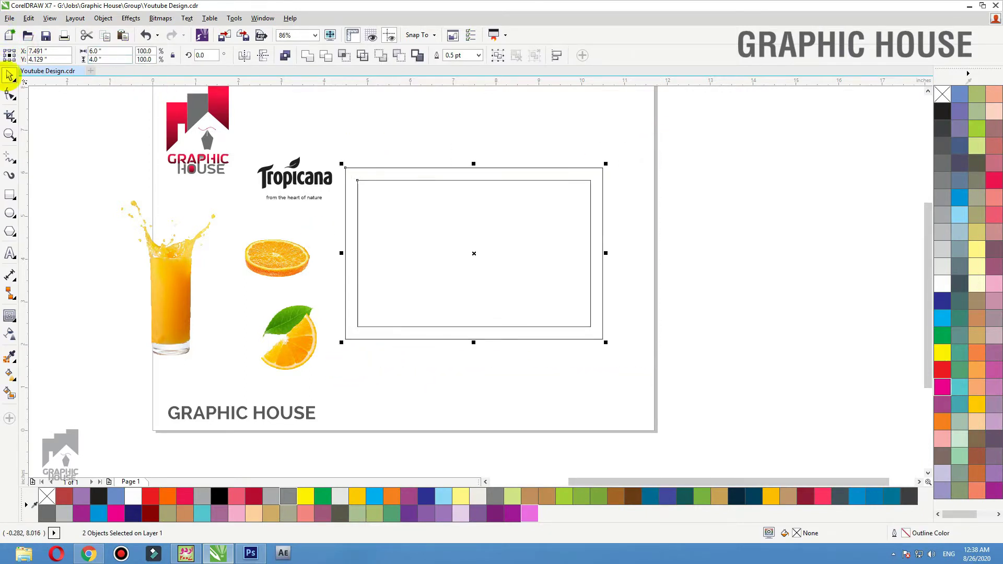
# Step: Fill the outer rectangle with orange (C0 M60 Y100 K0) and remove its outline
pyautogui.click(376, 139)
pyautogui.click(380, 170)
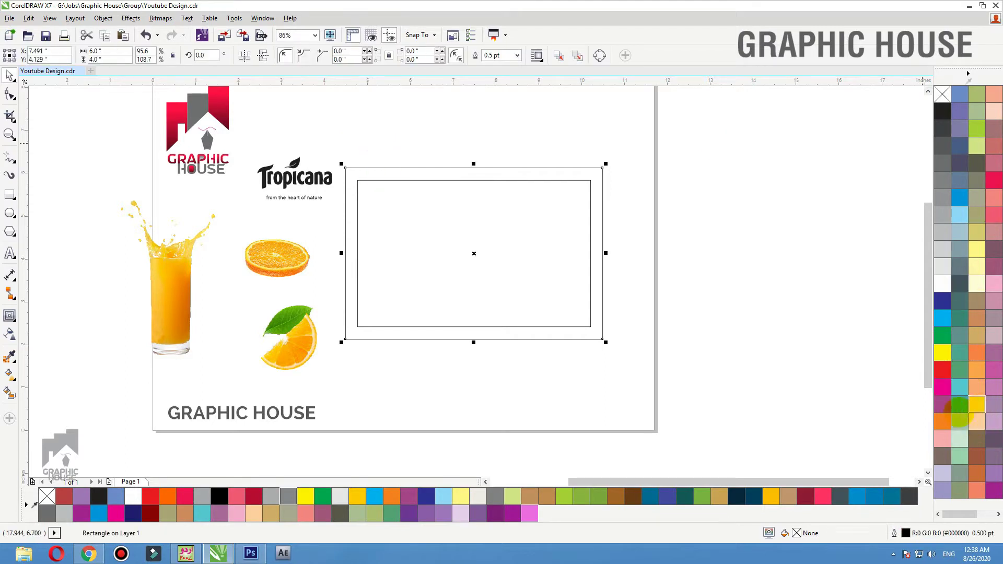
pyautogui.click(942, 418)
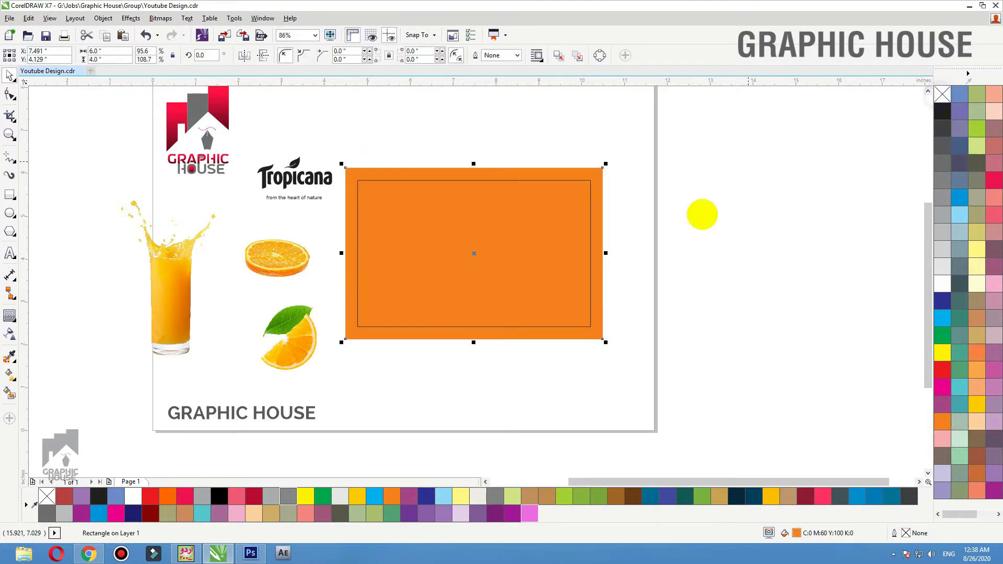
pyautogui.click(714, 258)
# Step: Move the juice glass, orange wedge, leaf and round slice to the right side of the orange rectangle
pyautogui.click(170, 277)
pyautogui.moveTo(170, 276); pyautogui.dragTo(669, 277)
pyautogui.moveTo(300, 339); pyautogui.dragTo(630, 372)
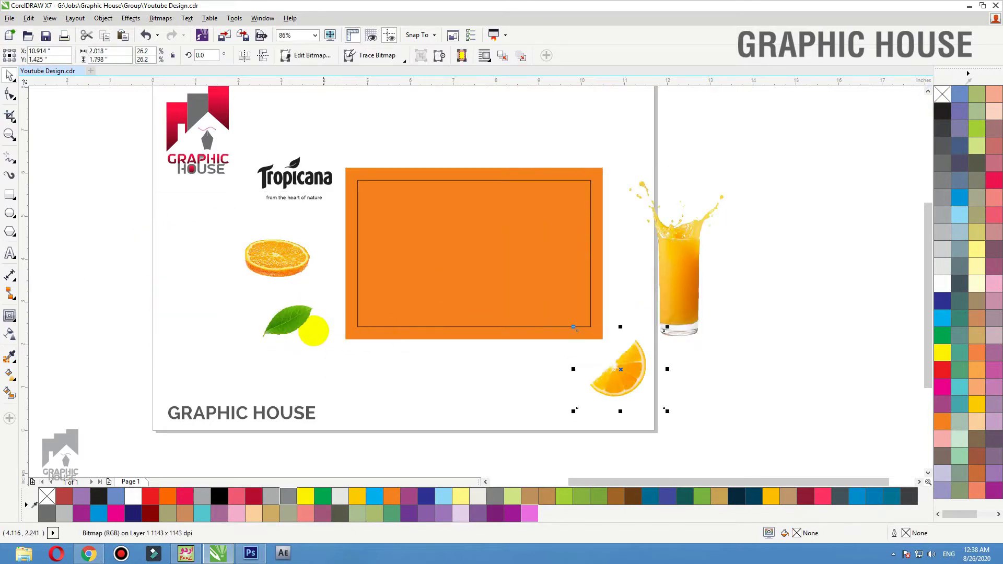
pyautogui.moveTo(306, 322); pyautogui.dragTo(744, 371)
pyautogui.moveTo(280, 268); pyautogui.dragTo(734, 315)
pyautogui.click(538, 287)
# Step: Move the Tropicana logo and its tagline lower, beside the left edge of the orange rectangle
pyautogui.click(298, 161)
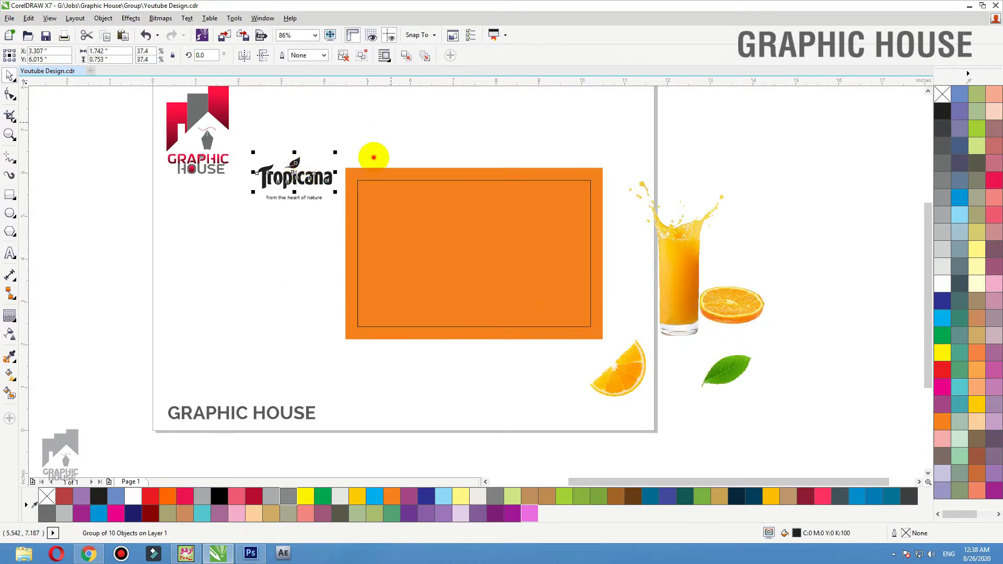
pyautogui.moveTo(293, 191); pyautogui.dragTo(285, 230)
pyautogui.click(362, 134)
pyautogui.moveTo(276, 144); pyautogui.dragTo(774, 385)
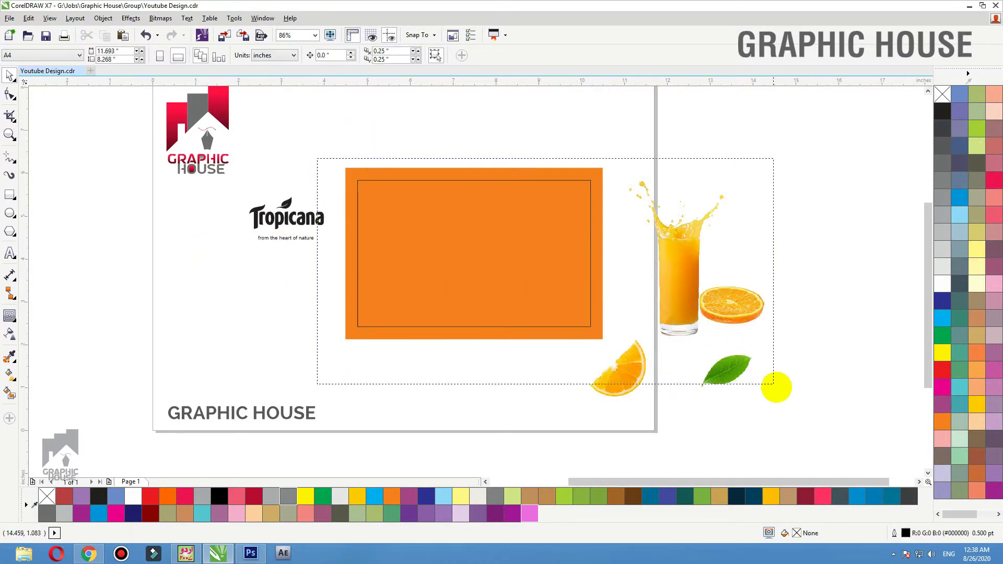
# Step: Place the juice glass on the orange rectangle, scale it to 28.5%, and position it near the middle
pyautogui.scroll(2, 774, 385)
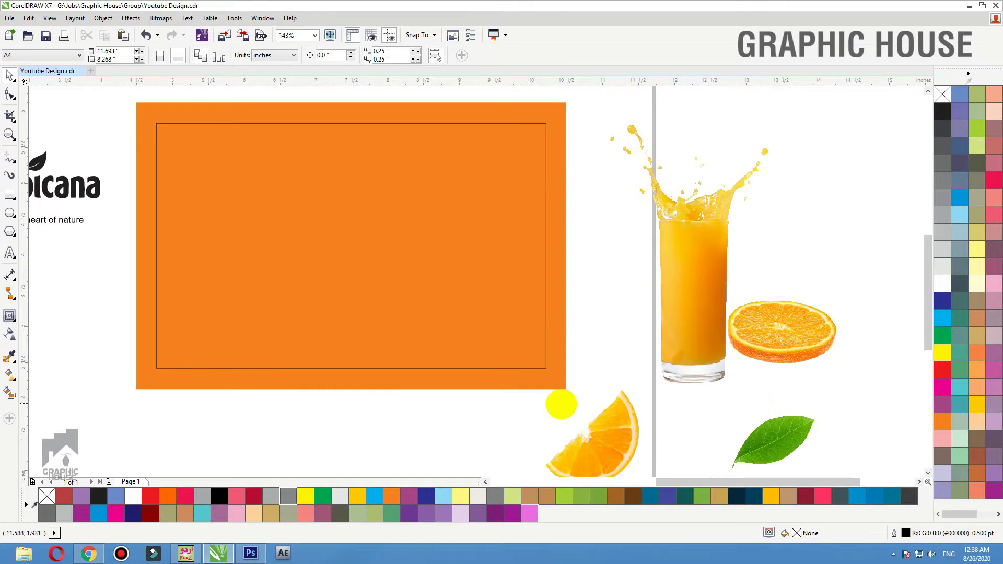
pyautogui.moveTo(700, 264); pyautogui.dragTo(368, 254)
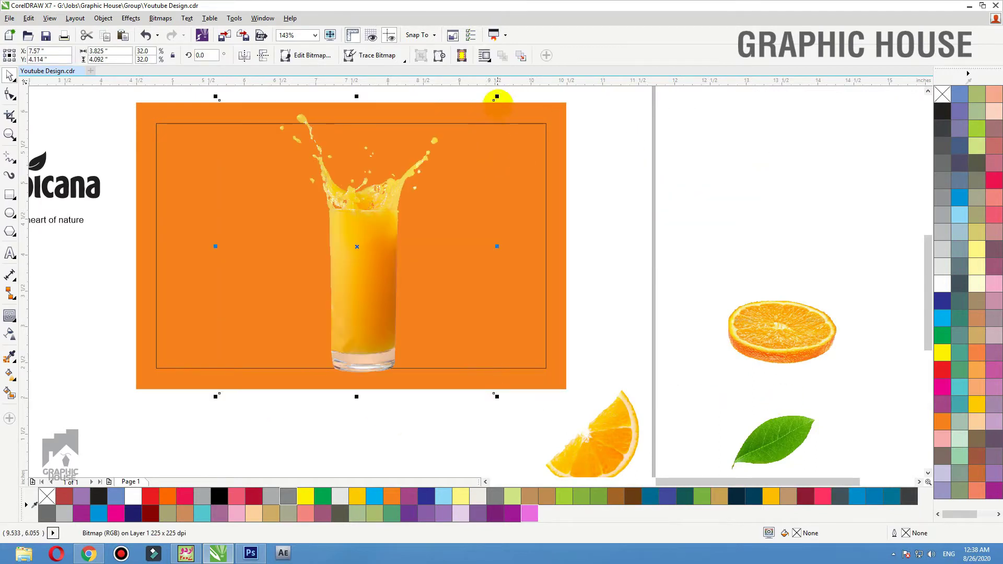
pyautogui.moveTo(496, 98); pyautogui.dragTo(481, 113)
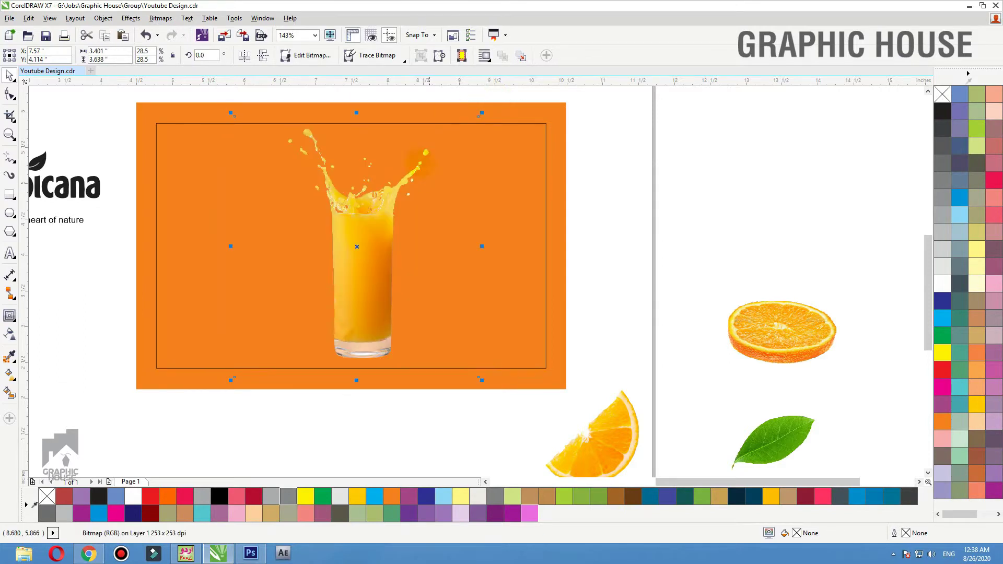
pyautogui.moveTo(406, 235); pyautogui.dragTo(393, 244)
pyautogui.moveTo(389, 235); pyautogui.dragTo(383, 235)
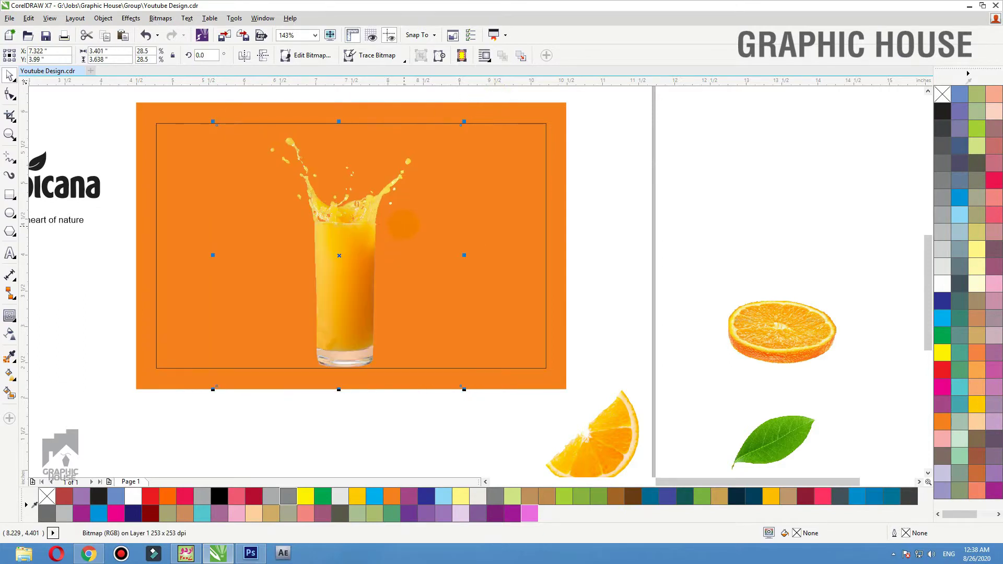
# Step: Trim the empty side margins of the juice glass bitmap by moving its corner nodes in close to the splash
pyautogui.press('F10')
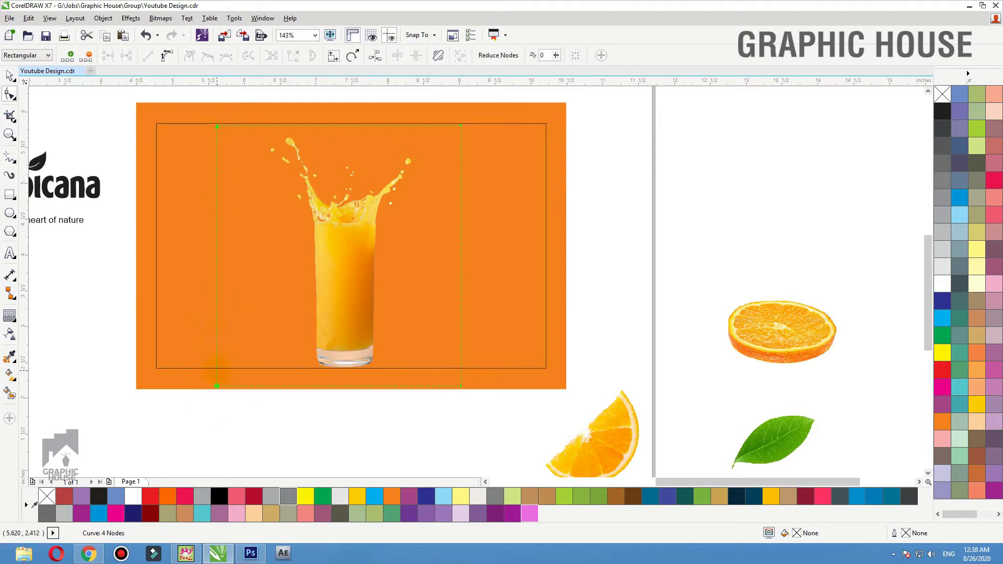
pyautogui.moveTo(216, 386); pyautogui.dragTo(273, 386)
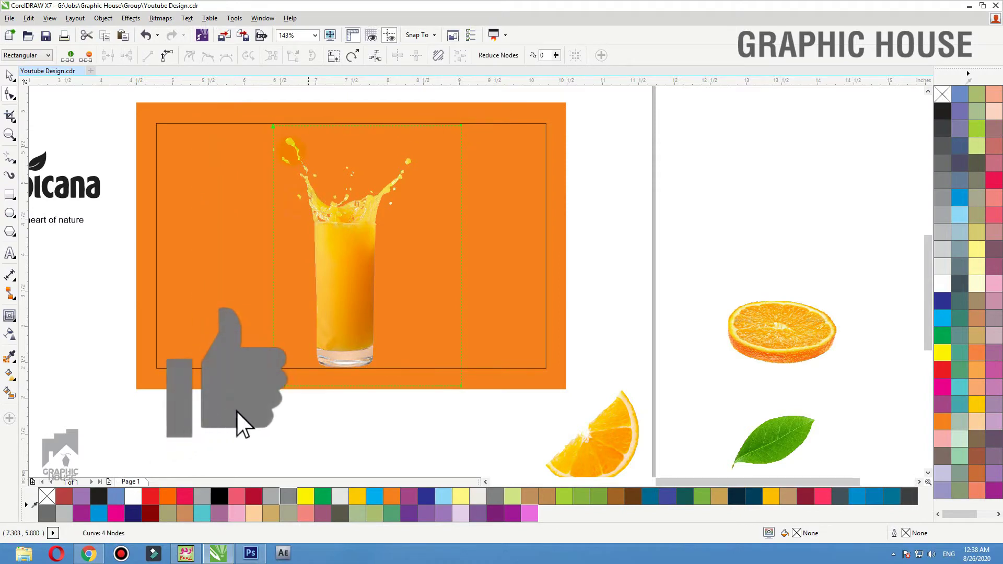
pyautogui.click(273, 126)
pyautogui.moveTo(273, 126); pyautogui.dragTo(280, 168)
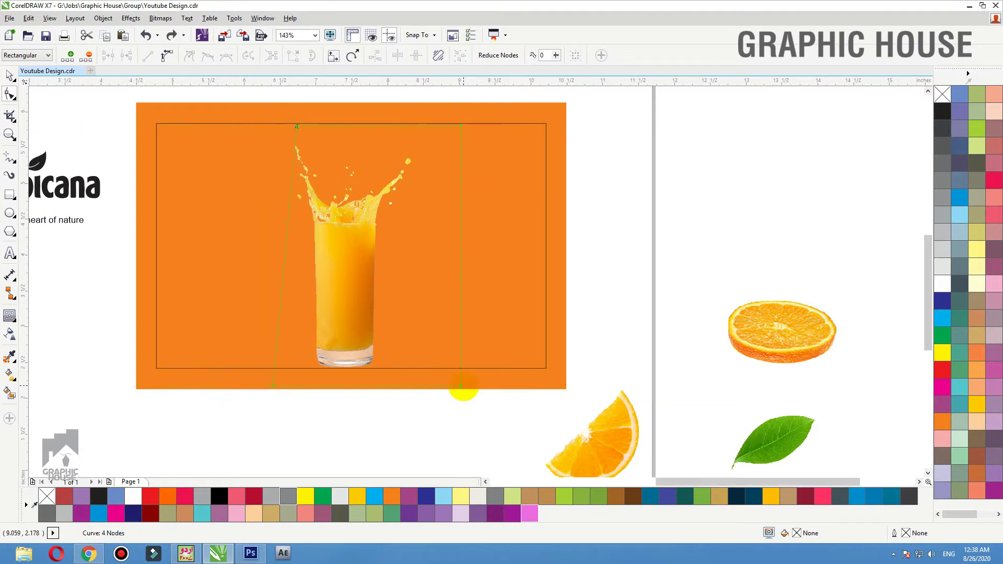
pyautogui.hotkey('ctrl', 'z')
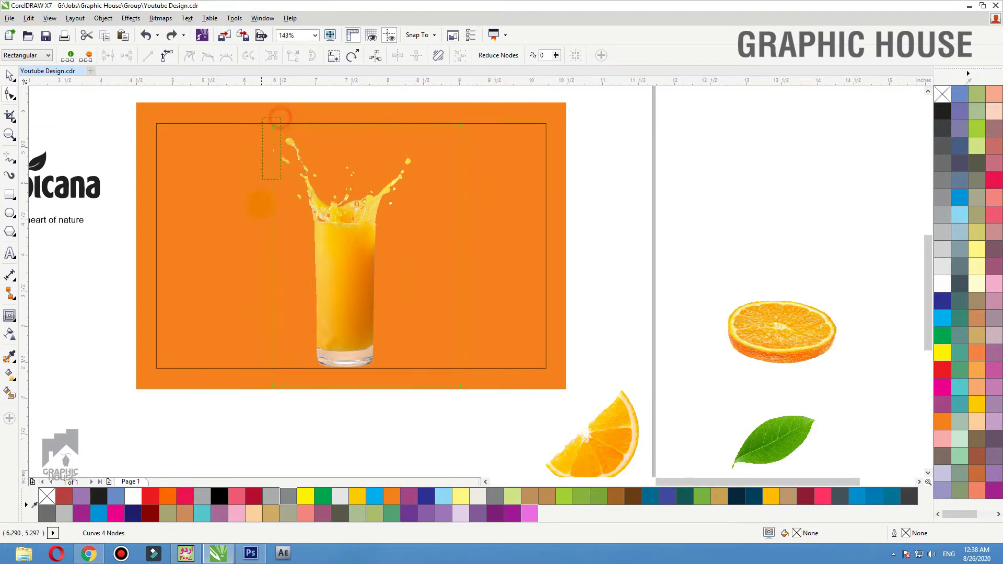
pyautogui.moveTo(261, 204); pyautogui.dragTo(260, 421)
pyautogui.moveTo(273, 126); pyautogui.dragTo(266, 123)
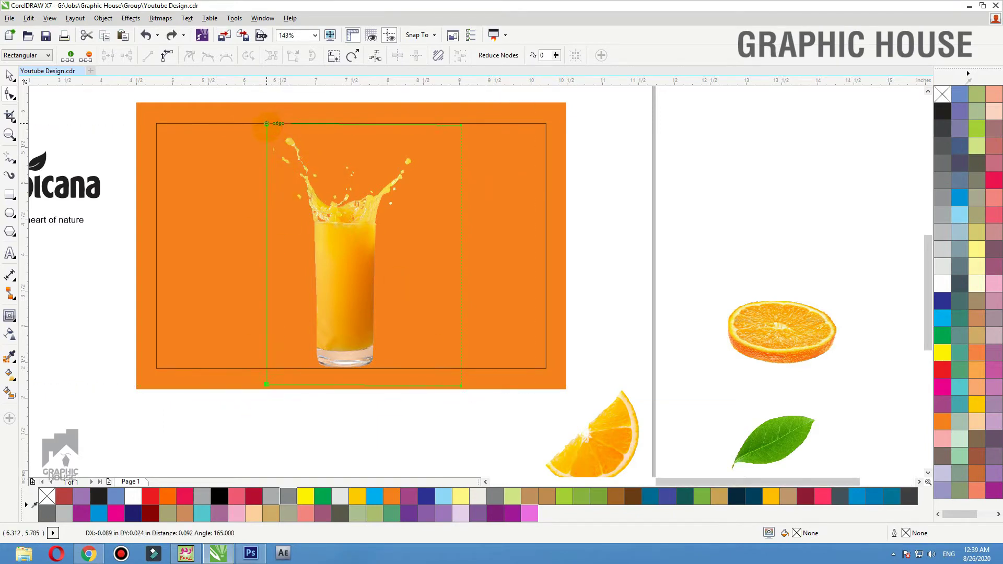
pyautogui.moveTo(460, 386); pyautogui.dragTo(424, 386)
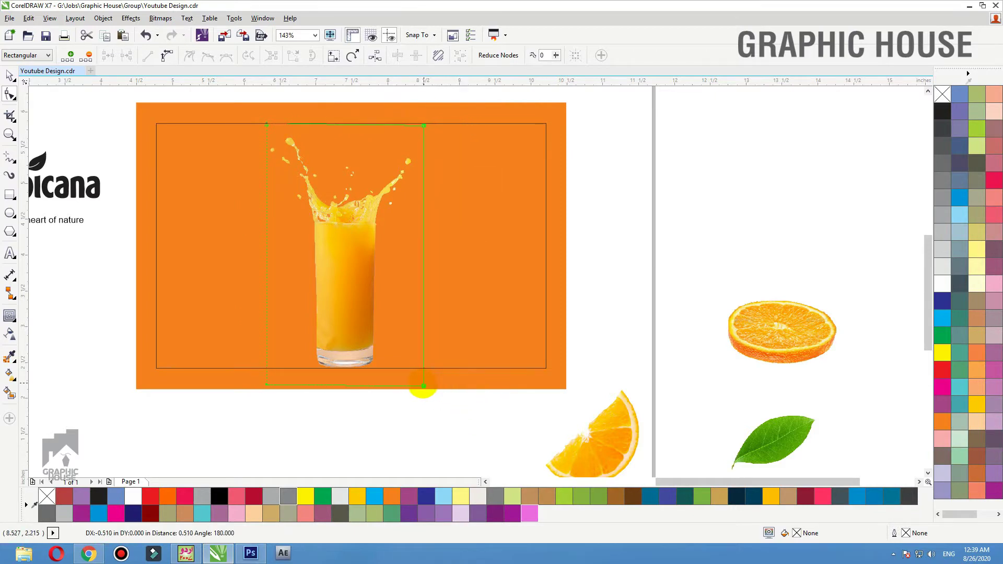
pyautogui.press('space')
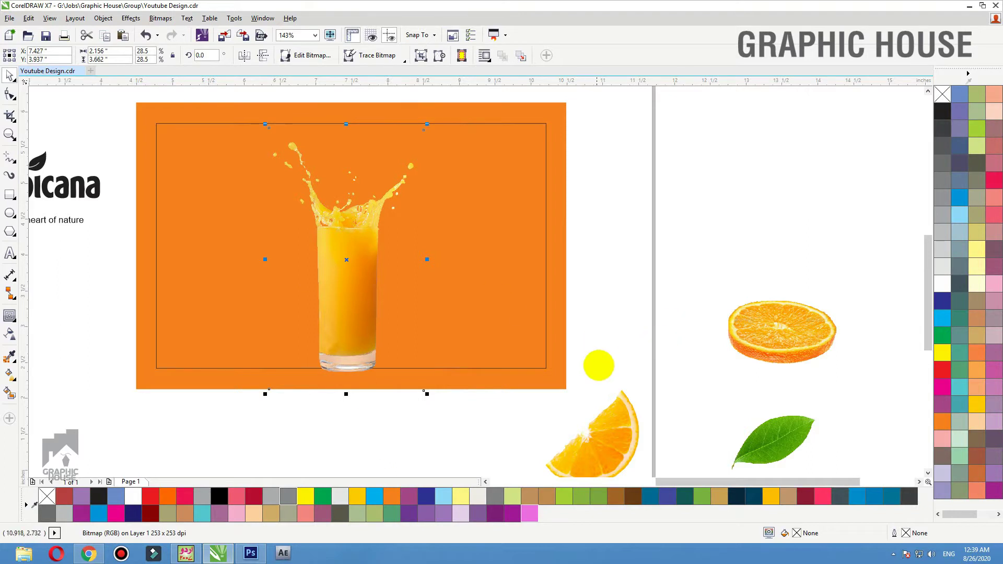
# Step: Arrange the fruit on the orange rectangle: wedge right of the glass, round slice left of it, leaf above the wedge
pyautogui.click(616, 422)
pyautogui.moveTo(620, 439); pyautogui.dragTo(486, 291)
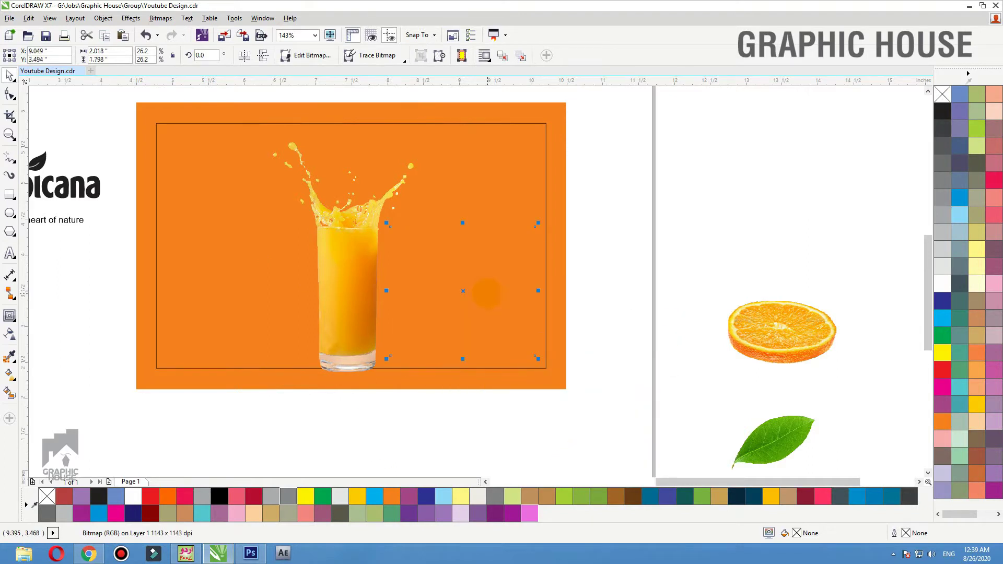
pyautogui.moveTo(789, 297); pyautogui.dragTo(262, 251)
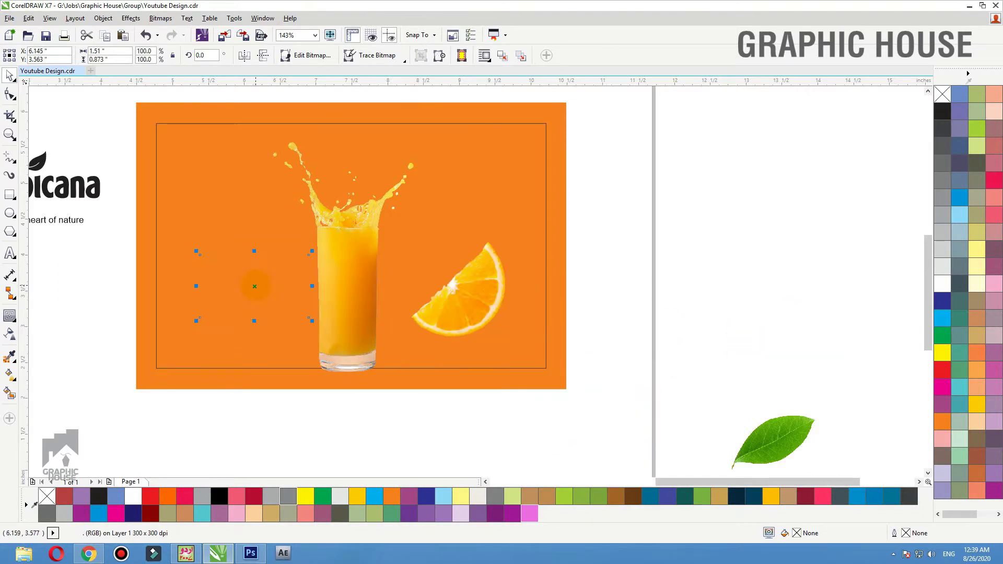
pyautogui.moveTo(726, 350); pyautogui.dragTo(511, 201)
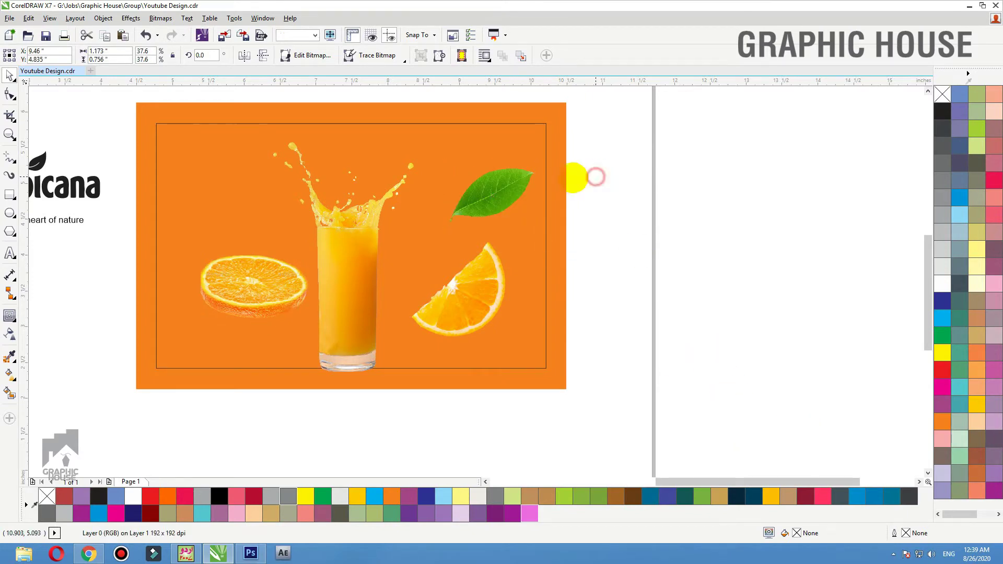
# Step: Place the Tropicana logo above the juice glass with the tagline "from the heart of nature" directly beneath it
pyautogui.moveTo(68, 190); pyautogui.dragTo(383, 153)
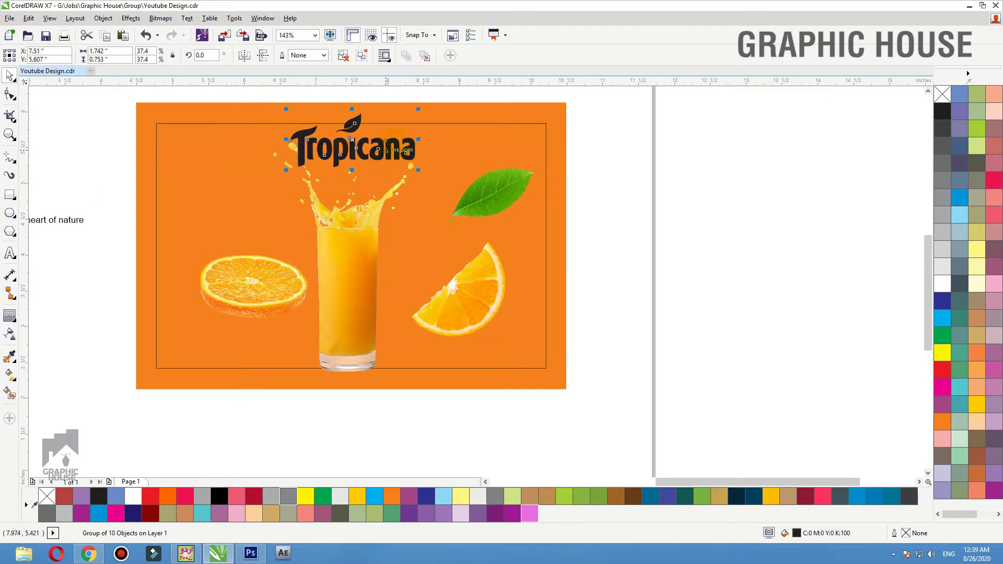
pyautogui.click(665, 122)
pyautogui.moveTo(82, 221); pyautogui.dragTo(401, 173)
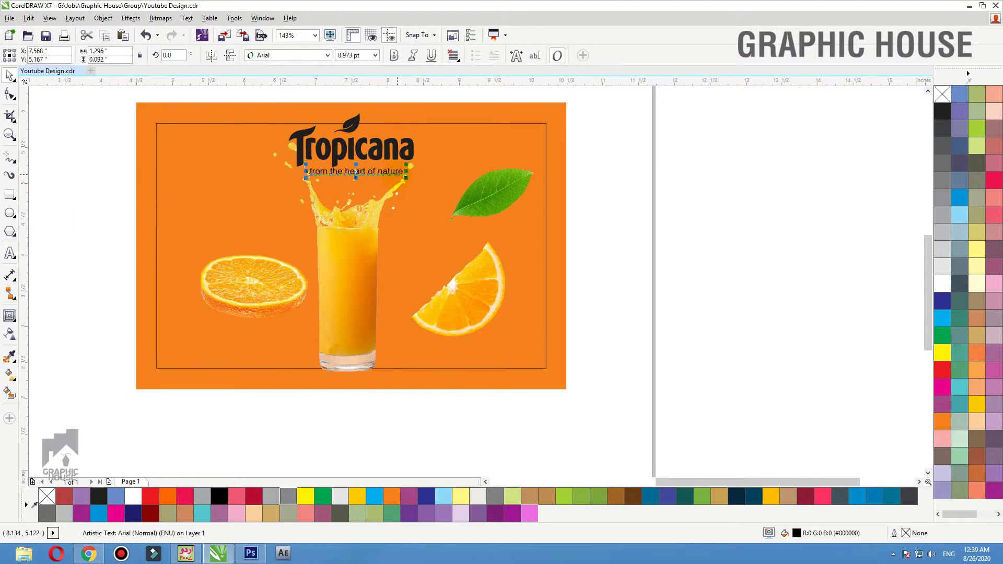
# Step: Set the tagline "from the heart of nature" in bold Roboto Condensed and centre it with the logo
pyautogui.click(284, 55)
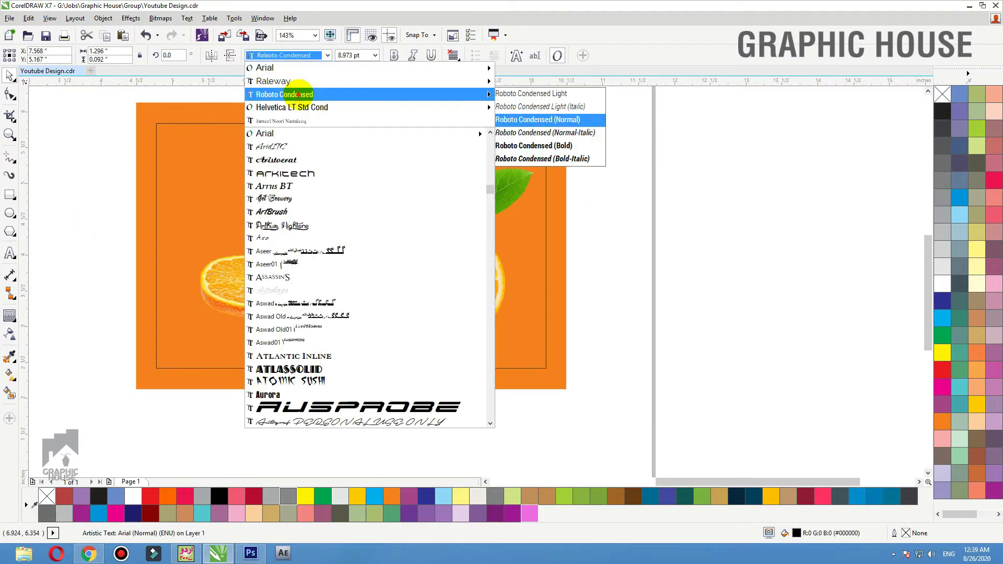
pyautogui.click(298, 95)
pyautogui.click(394, 55)
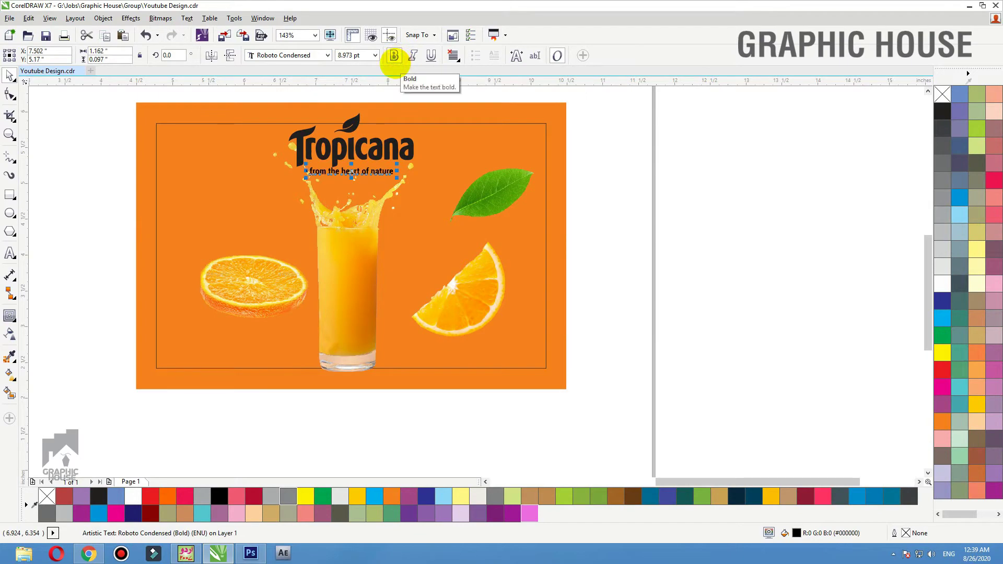
pyautogui.keyDown('shift'); pyautogui.click(386, 153); pyautogui.keyUp('shift')
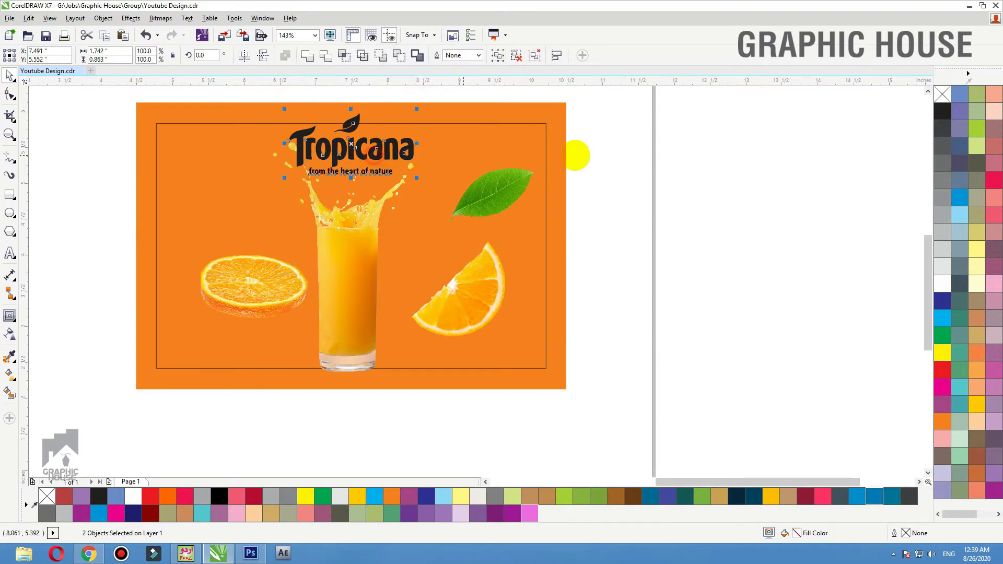
pyautogui.click(602, 158)
pyautogui.click(565, 178)
pyautogui.hotkey('shift', 'F2')
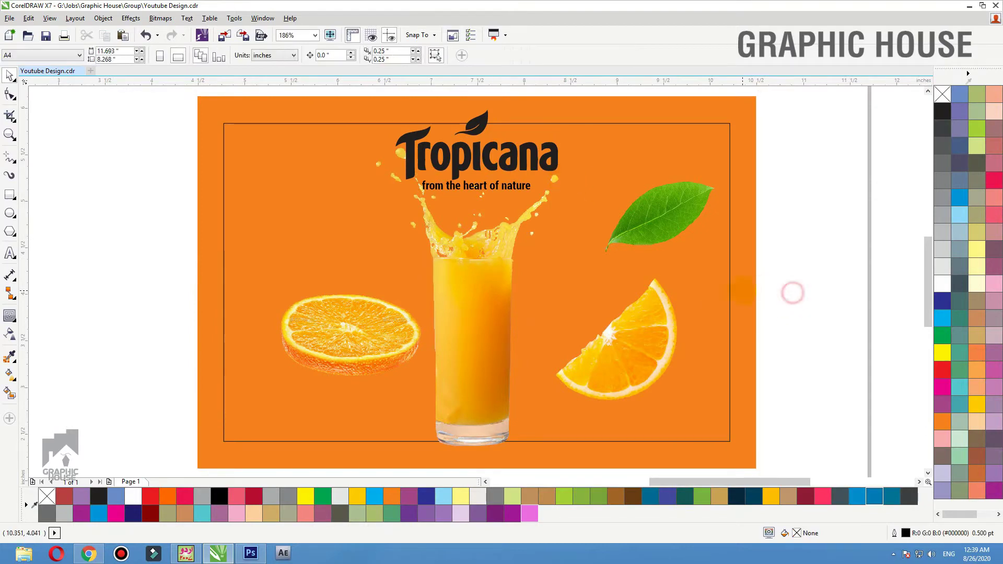
# Step: Fill the orange background rectangle with an elliptical gradient running from golden yellow in the middle to orange at the edges
pyautogui.scroll(-3, 524, 284)
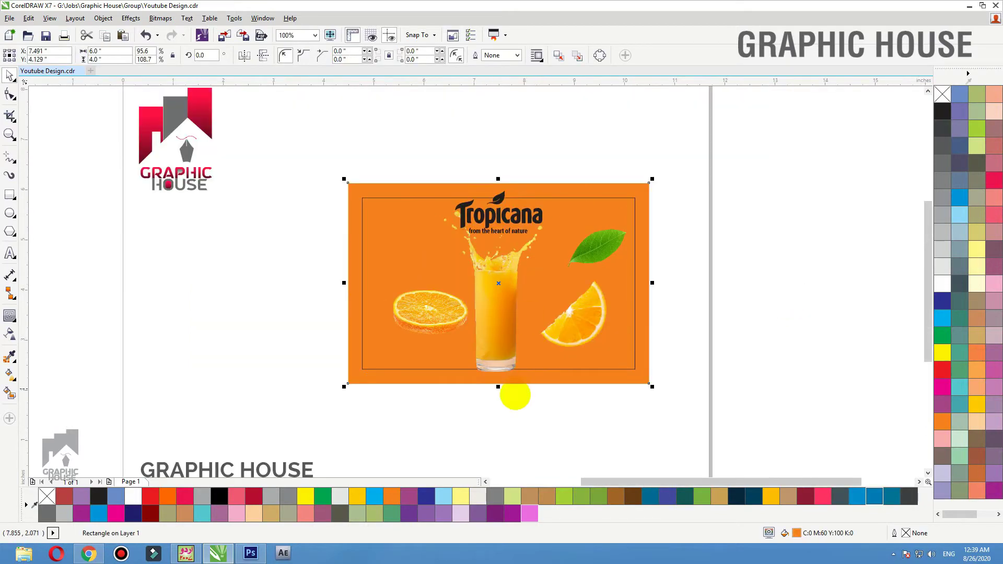
pyautogui.press('g')
pyautogui.moveTo(514, 183); pyautogui.dragTo(513, 176)
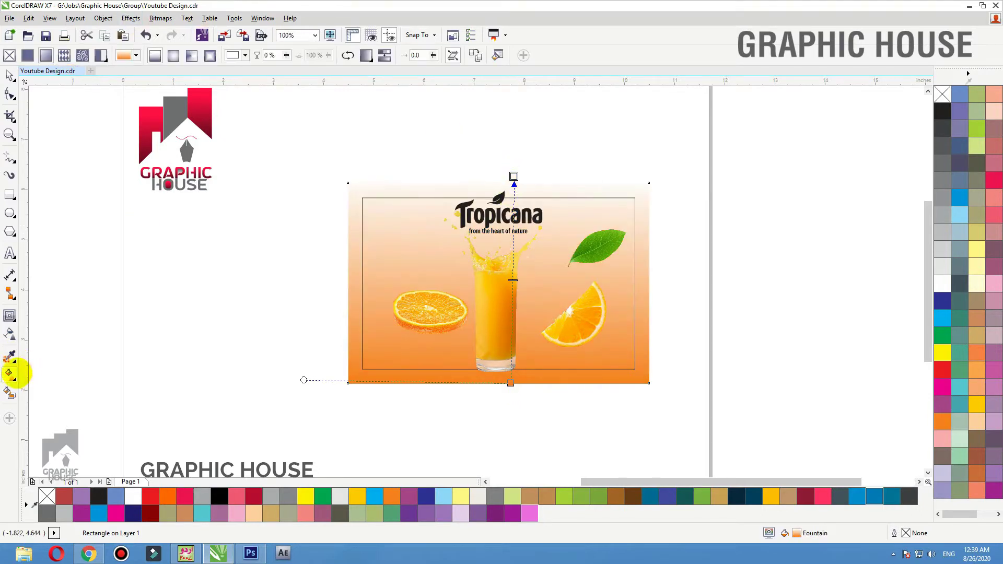
pyautogui.click(174, 55)
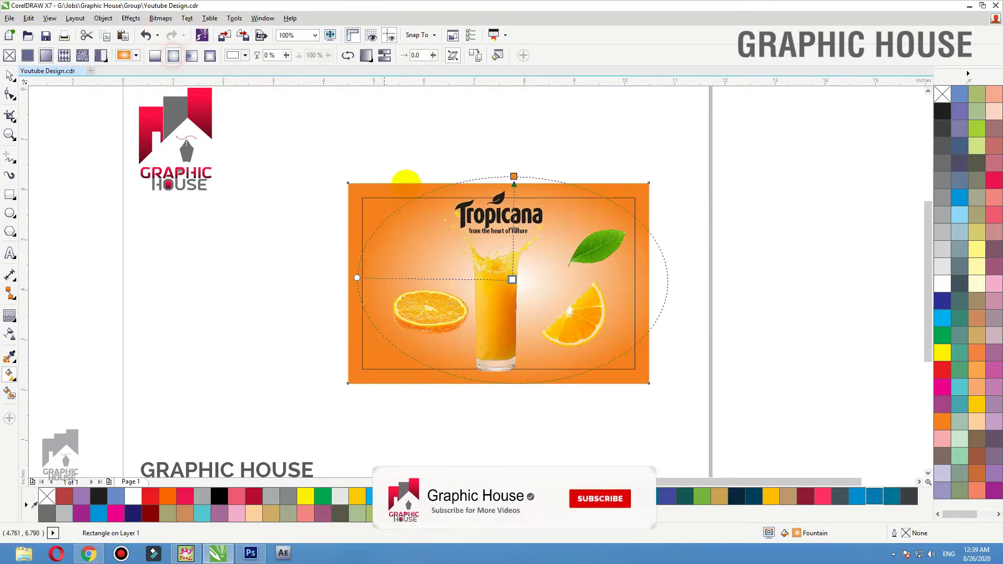
pyautogui.moveTo(512, 279); pyautogui.dragTo(504, 301)
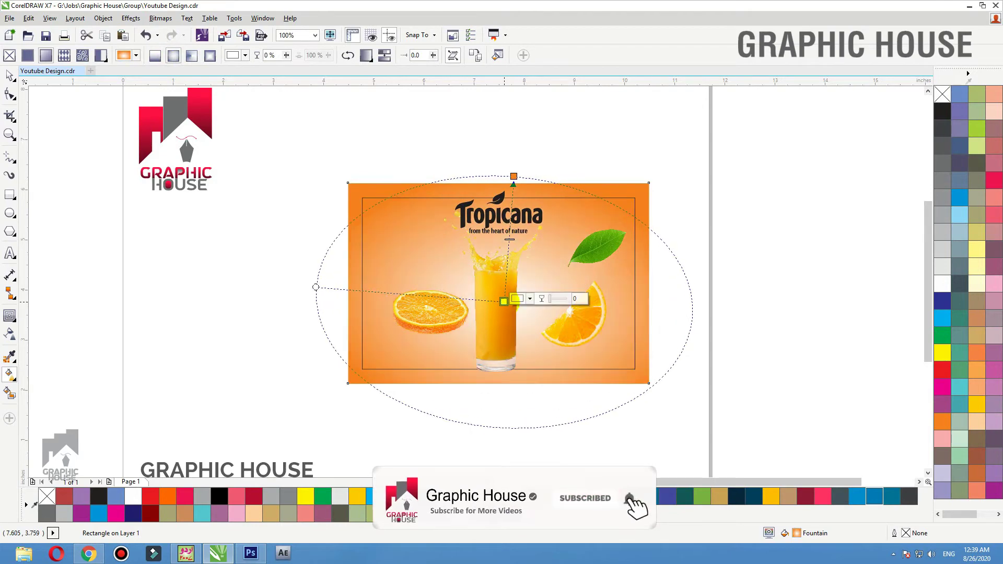
pyautogui.click(977, 404)
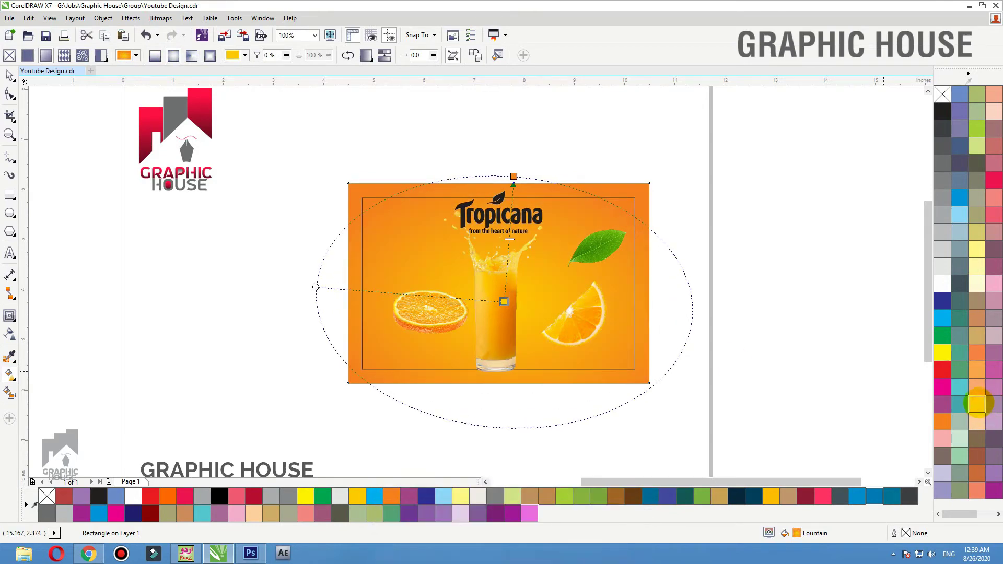
# Step: Centre the background gradient on the rectangle and enlarge its outer ellipse beyond the rectangle's edges
pyautogui.moveTo(513, 176); pyautogui.dragTo(508, 153)
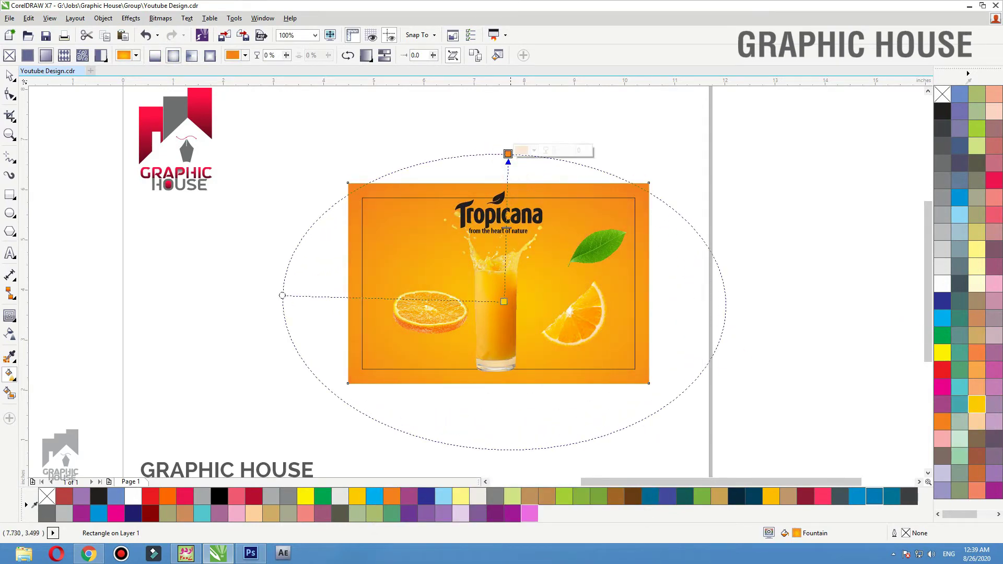
pyautogui.moveTo(503, 302); pyautogui.dragTo(498, 282)
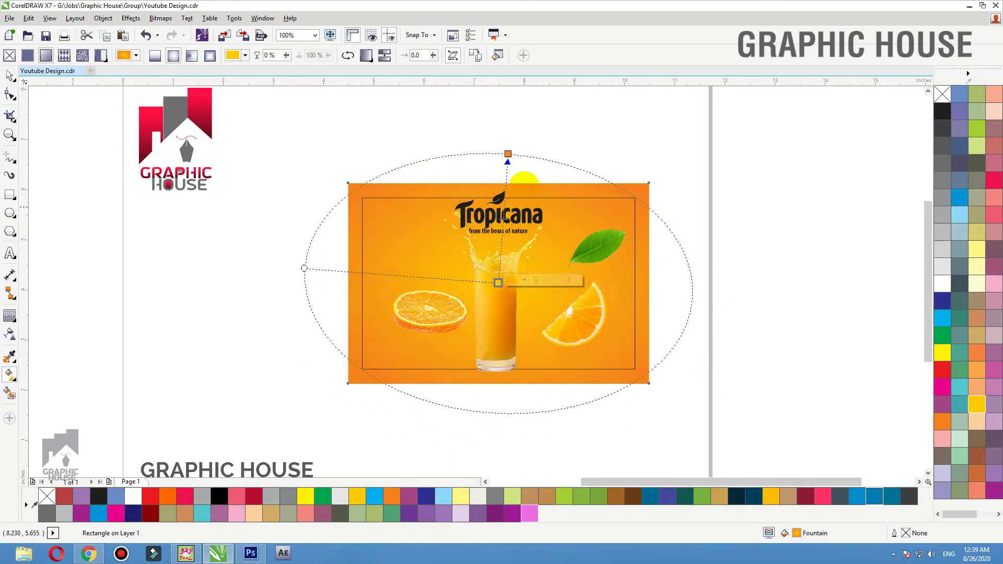
pyautogui.moveTo(508, 153); pyautogui.dragTo(493, 149)
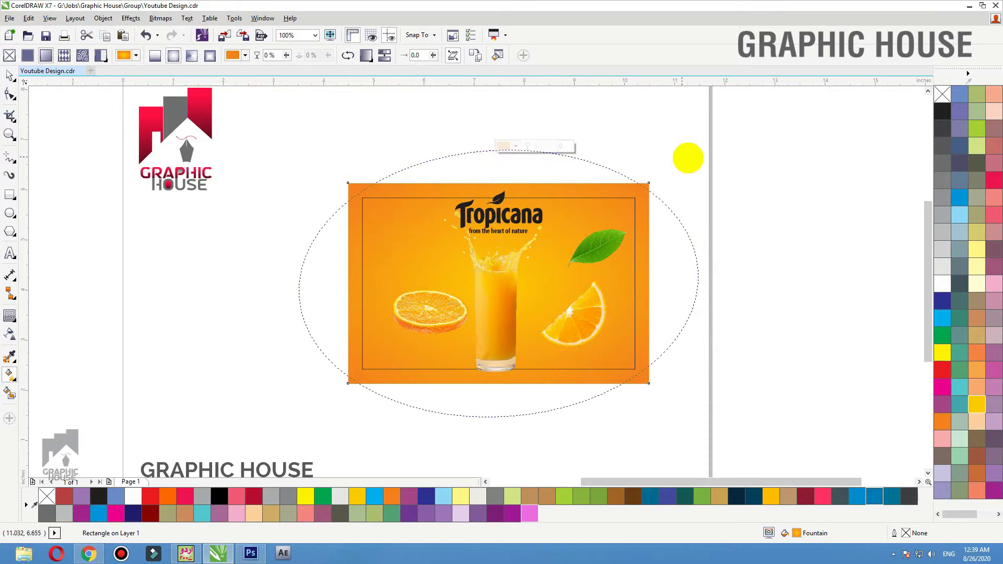
pyautogui.press('space')
pyautogui.hotkey('shift', 'F2')
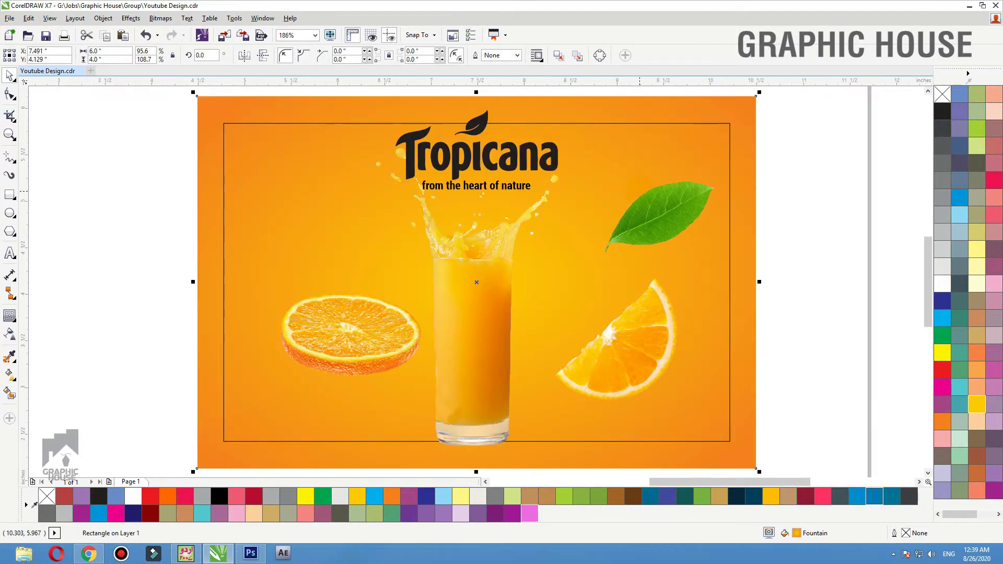
# Step: Move the round orange slice farther from the glass, close to the lower left of the inner frame
pyautogui.click(337, 334)
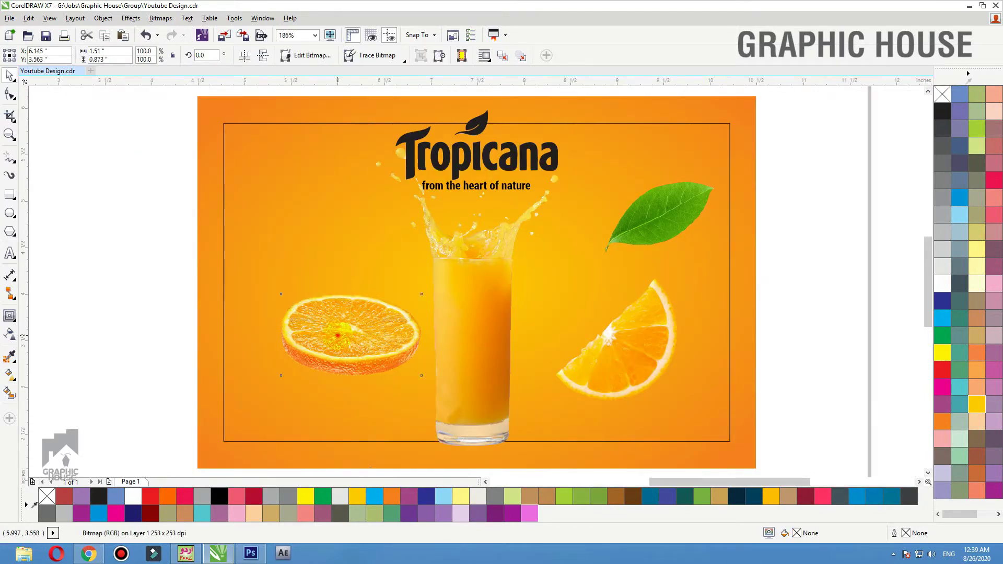
pyautogui.moveTo(335, 337); pyautogui.dragTo(287, 351)
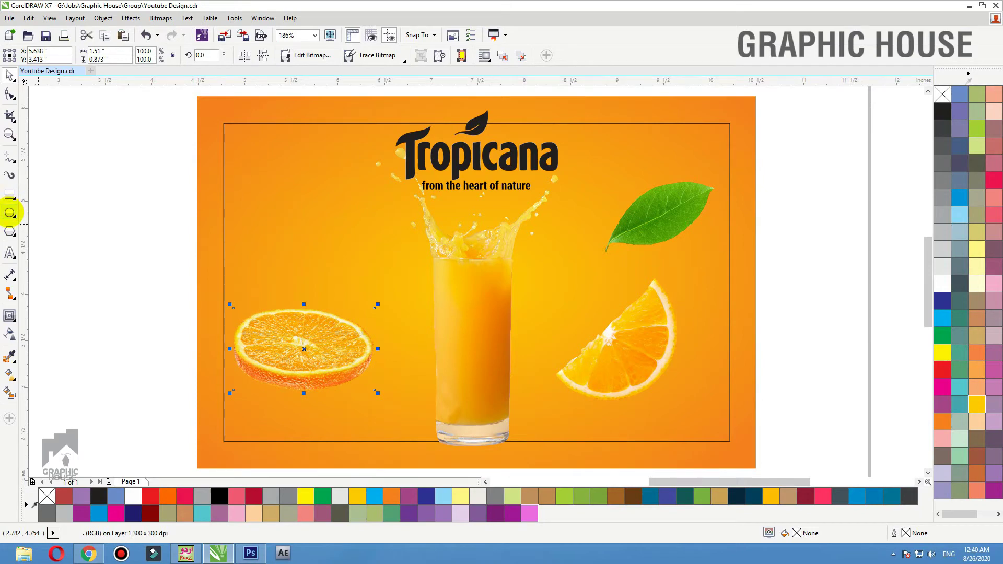
pyautogui.click(9, 213)
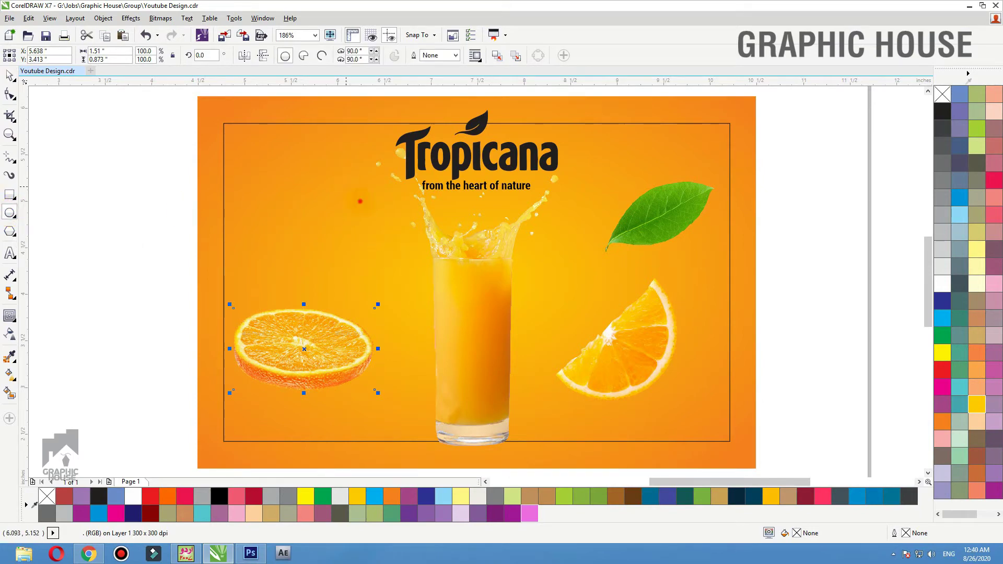
pyautogui.press('F2')
pyautogui.moveTo(360, 201); pyautogui.dragTo(628, 384)
pyautogui.press('space')
# Step: Move the juice glass off the page to the right of the layout and place a duplicate beside it
pyautogui.scroll(-2, 456, 270)
pyautogui.click(454, 276)
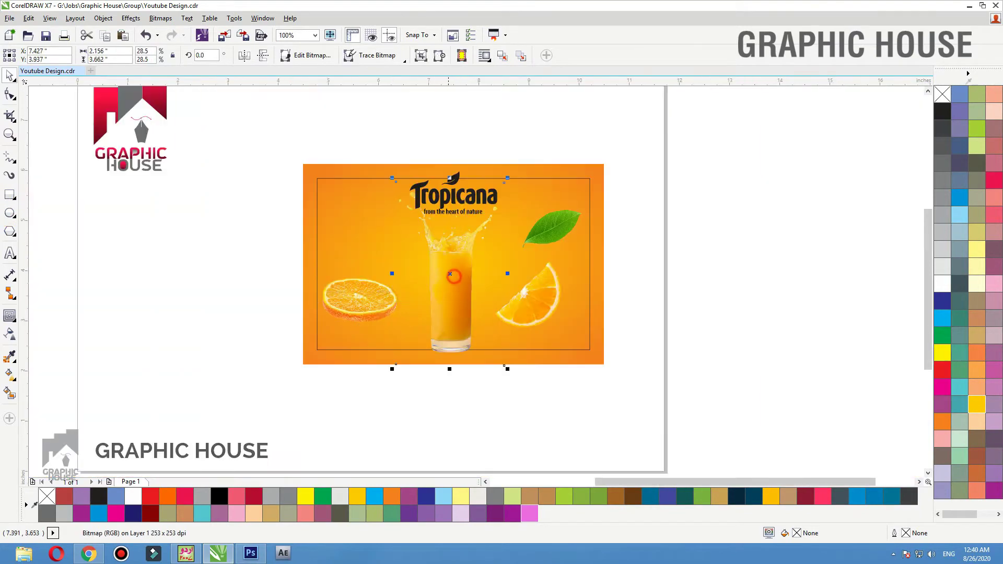
pyautogui.moveTo(453, 277); pyautogui.dragTo(795, 281)
pyautogui.rightClick(795, 280)
pyautogui.click(713, 270)
pyautogui.click(714, 270)
pyautogui.scroll(3, 766, 322)
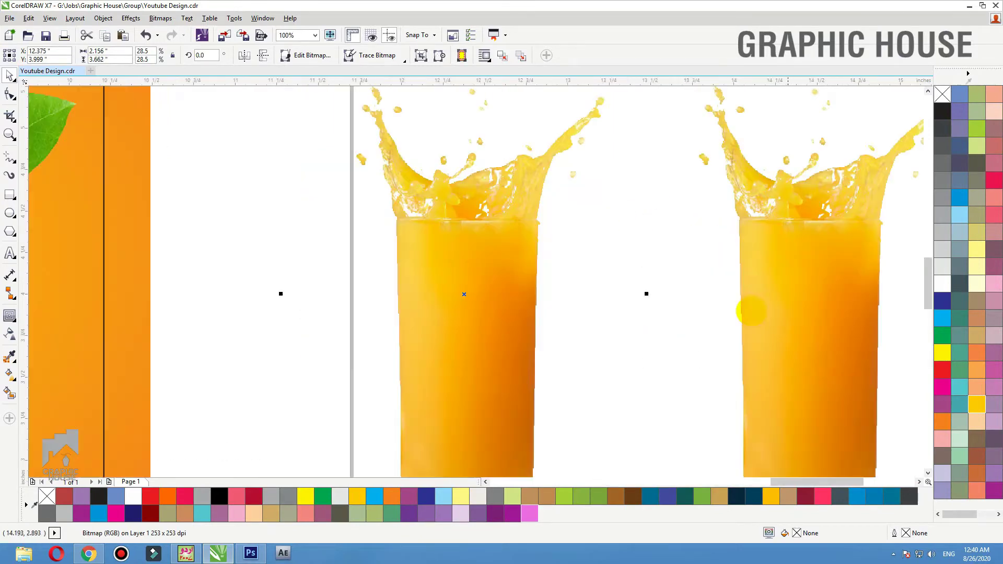
pyautogui.scroll(-3, 483, 386)
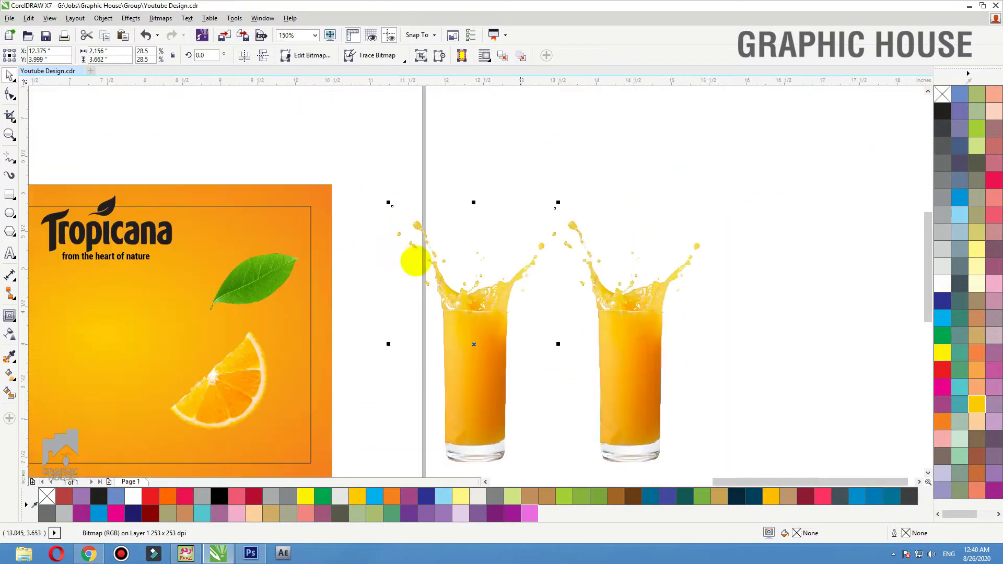
# Step: Draw a rectangle about 2.47 by 2.24 inches over the upper part of the left glass and convert it to curves
pyautogui.click(10, 195)
pyautogui.moveTo(386, 167); pyautogui.dragTo(573, 337)
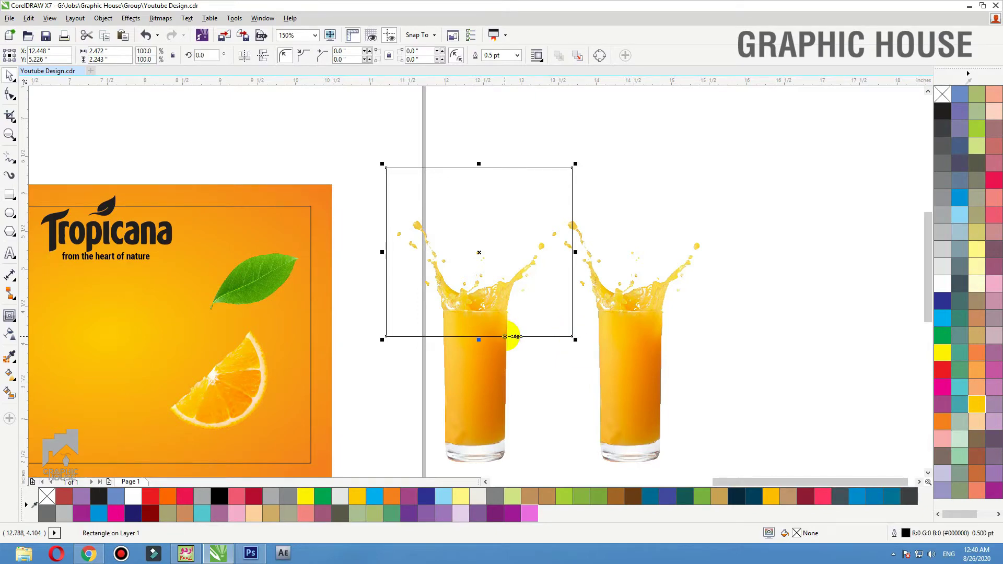
pyautogui.hotkey('ctrl', 'q')
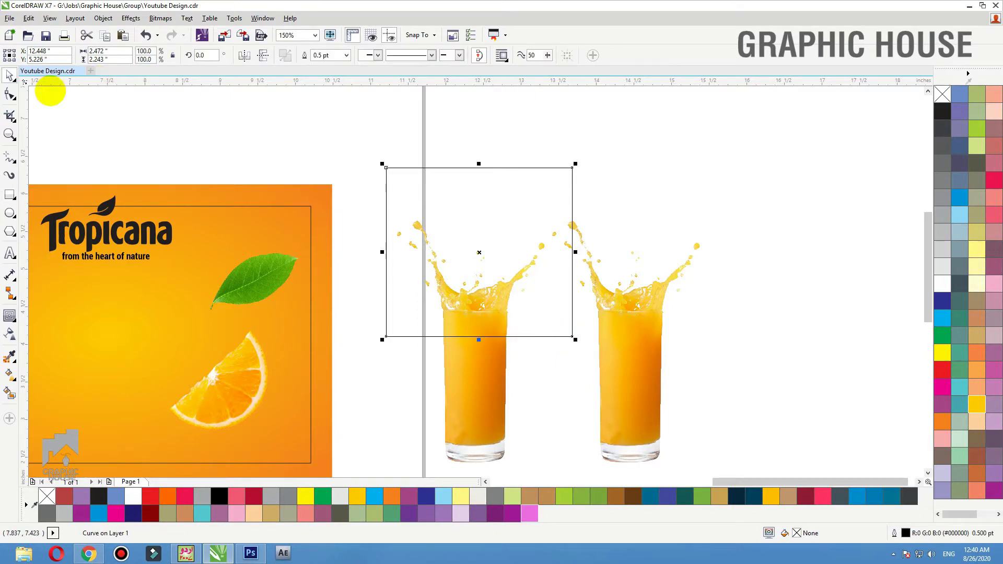
# Step: Convert the rectangle's bottom edge to a curve and bow it downward across the glass
pyautogui.click(10, 94)
pyautogui.moveTo(604, 314); pyautogui.dragTo(360, 349)
pyautogui.click(166, 56)
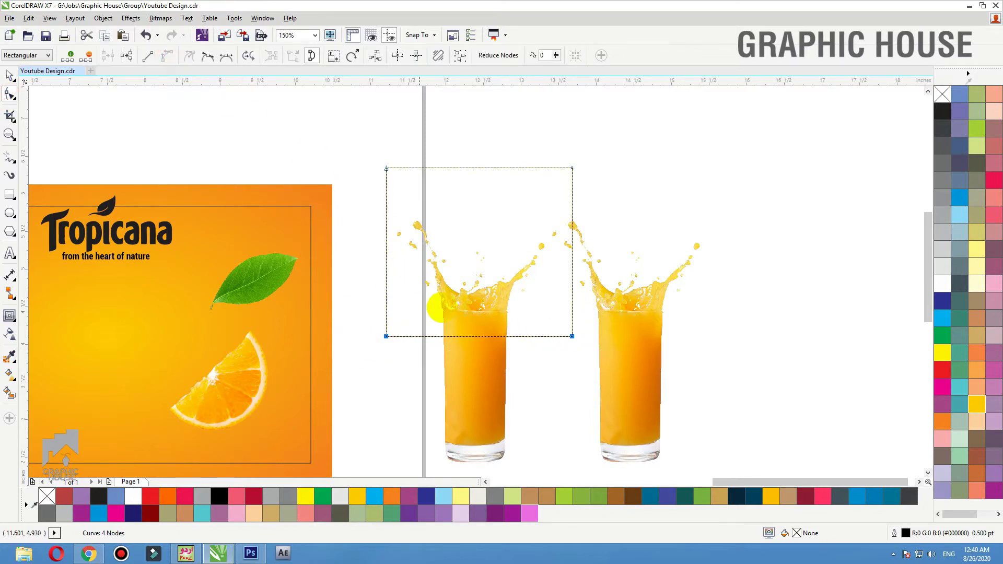
pyautogui.moveTo(482, 336)
pyautogui.mouseDown()
pyautogui.moveTo(484, 354)
pyautogui.moveTo(502, 336)
pyautogui.mouseUp()
pyautogui.press('space')
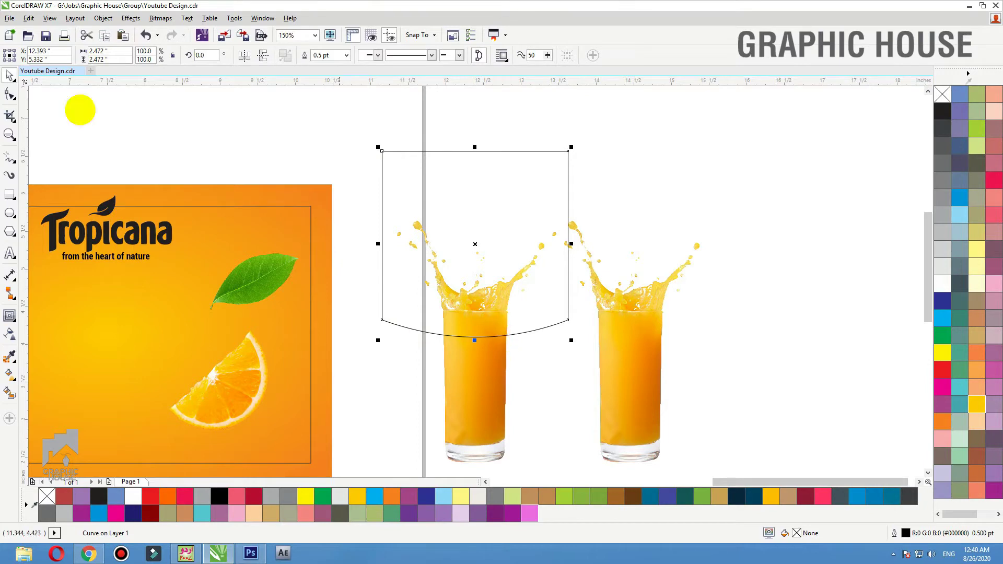
# Step: Deepen the bottom bow until the shape is about 2.72 inches tall, and narrow the shape to about 2.29 inches
pyautogui.click(9, 94)
pyautogui.moveTo(367, 306); pyautogui.dragTo(594, 349)
pyautogui.click(475, 339)
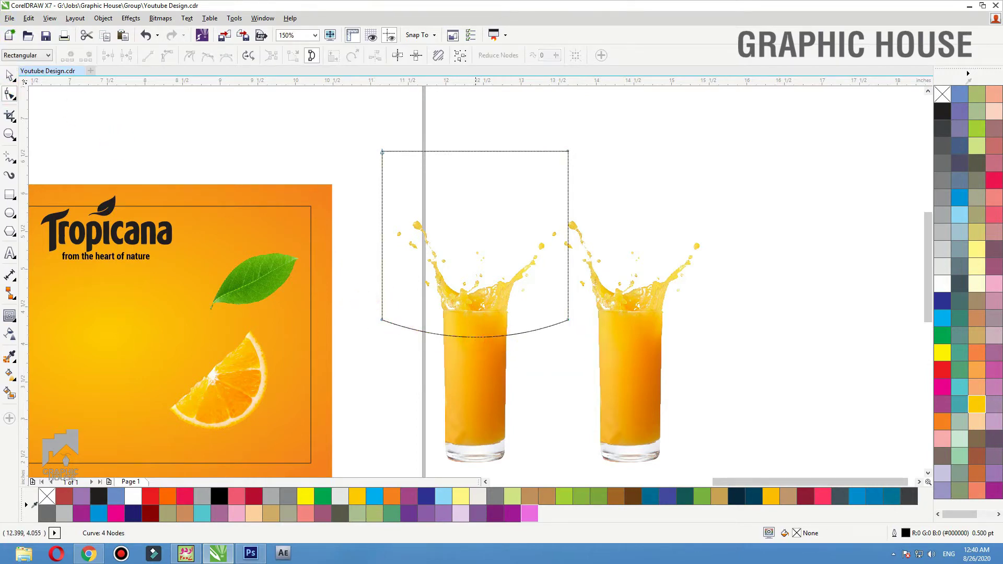
pyautogui.moveTo(475, 337); pyautogui.dragTo(476, 355)
pyautogui.press('space')
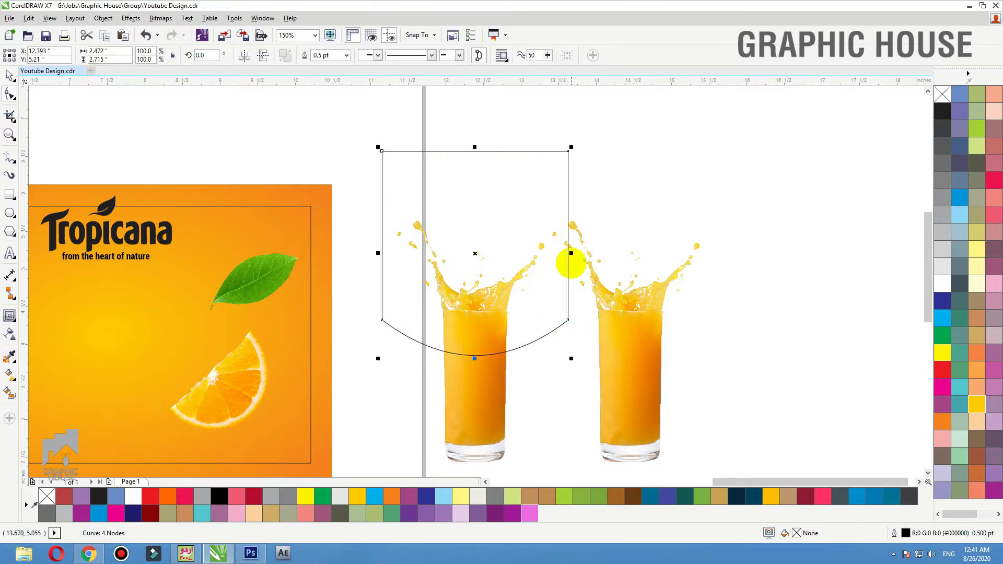
pyautogui.moveTo(567, 253); pyautogui.dragTo(561, 253)
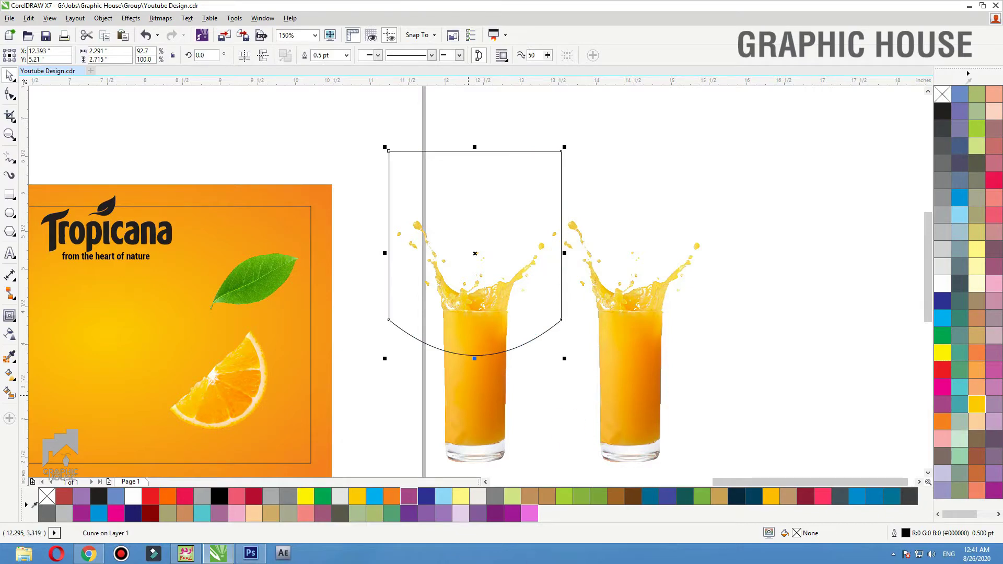
pyautogui.click(491, 119)
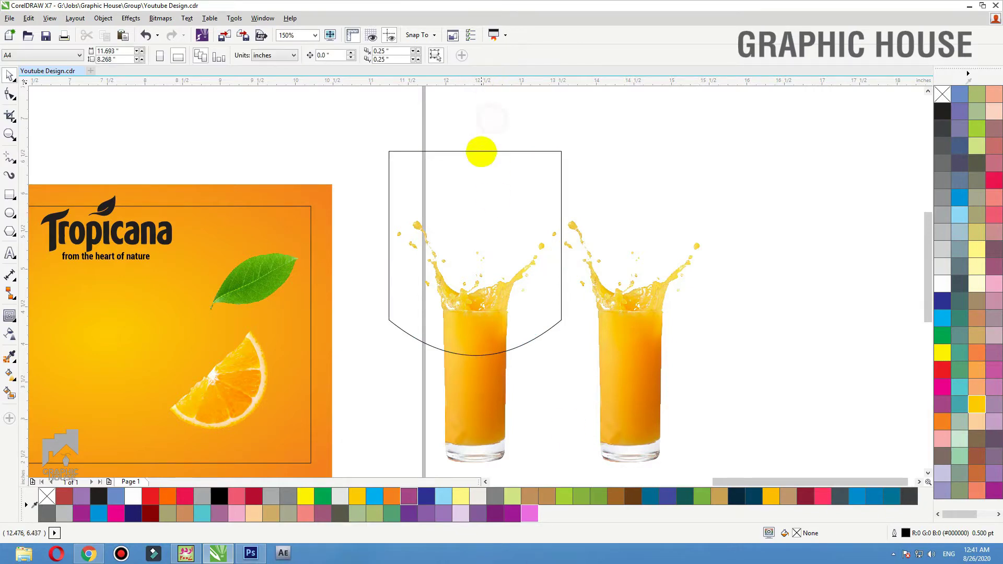
# Step: Duplicate the bowed shape straight down over the glass's lower part, slightly overlapping the original, and fill the copy red
pyautogui.moveTo(480, 150); pyautogui.dragTo(480, 320)
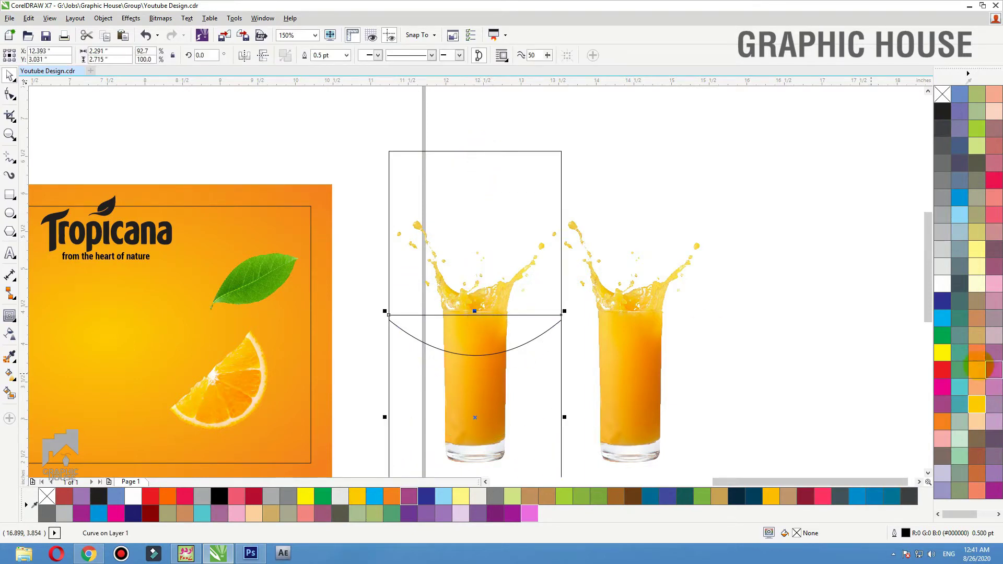
pyautogui.click(942, 369)
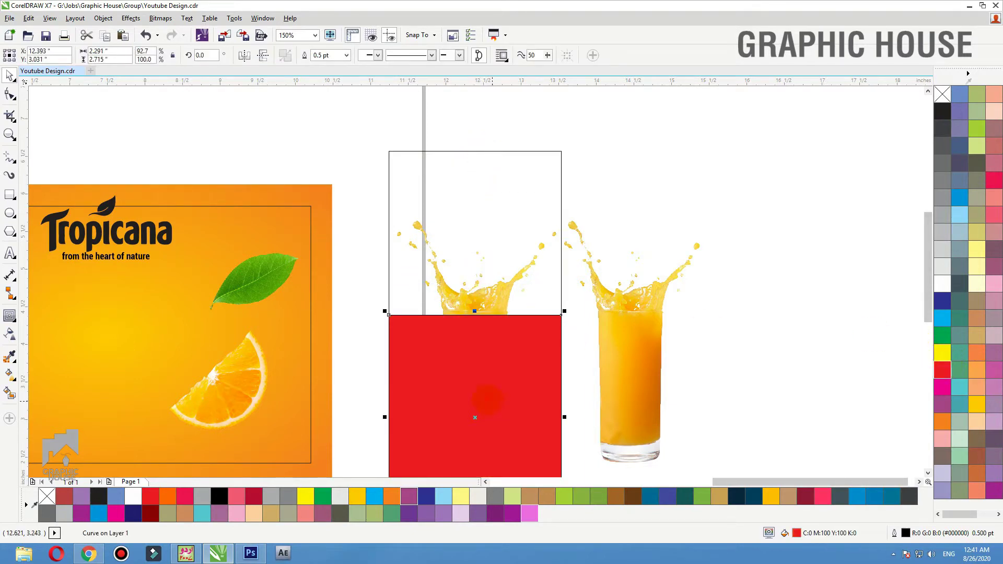
pyautogui.moveTo(488, 398); pyautogui.dragTo(492, 394)
pyautogui.hotkey('ctrl', 'z')
# Step: Trim the red shape with the upper bowed shape so its top edge follows the curve
pyautogui.click(559, 288)
pyautogui.click(559, 289)
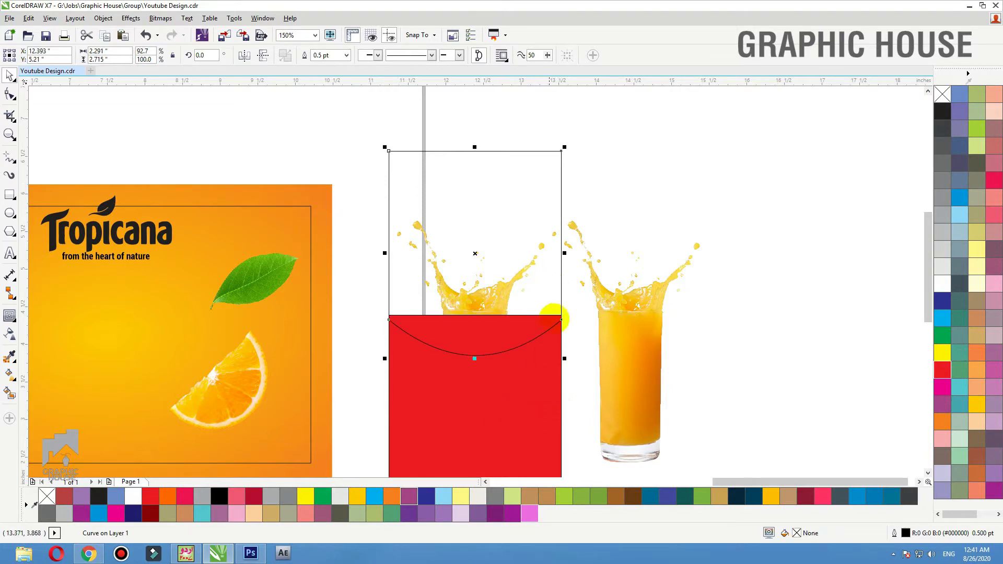
pyautogui.keyDown('shift'); pyautogui.click(561, 272); pyautogui.keyUp('shift')
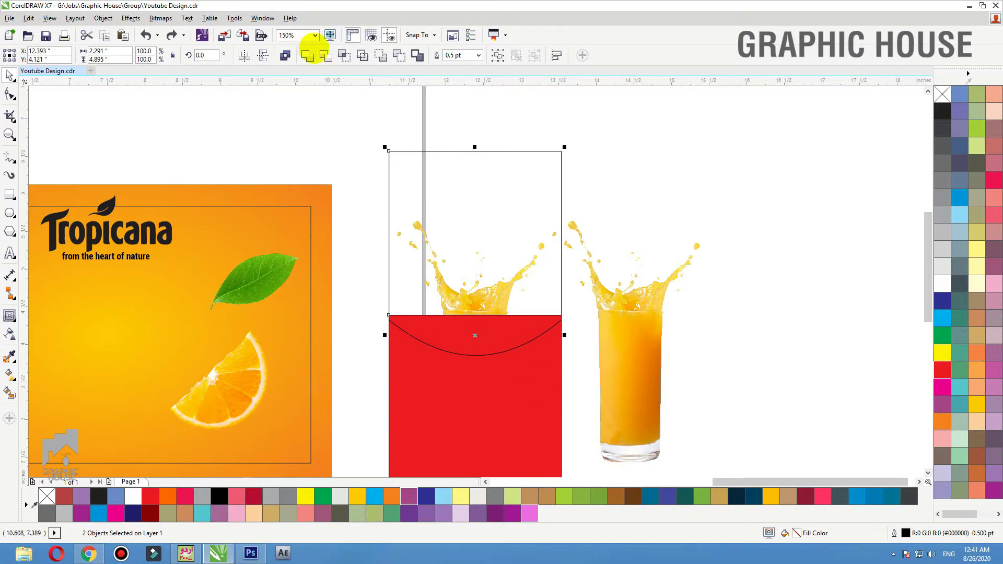
pyautogui.click(324, 55)
pyautogui.click(674, 159)
pyautogui.moveTo(475, 403); pyautogui.dragTo(357, 412)
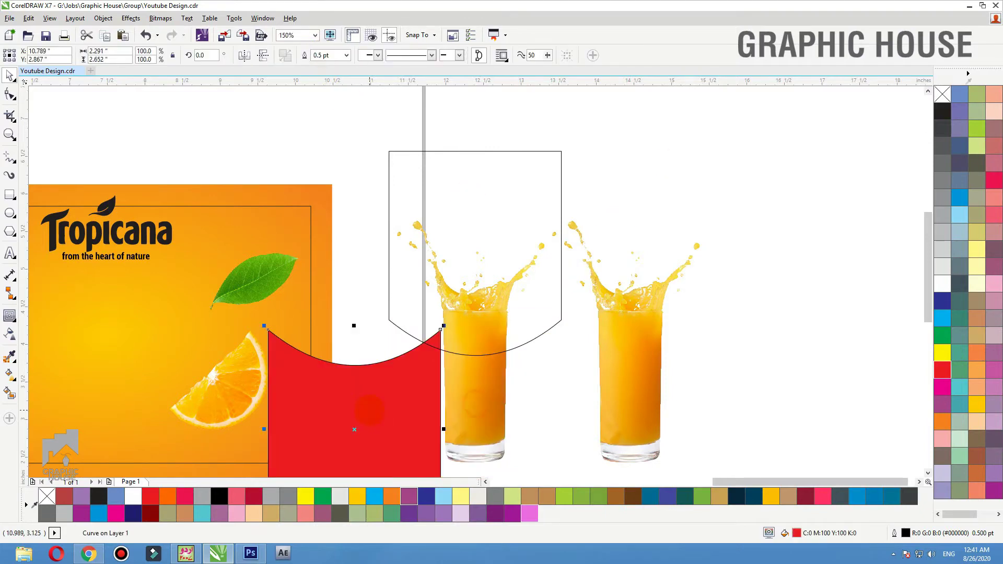
pyautogui.hotkey('ctrl', 'z')
# Step: Send the trimmed red shape behind the left juice glass
pyautogui.moveTo(561, 292); pyautogui.dragTo(570, 258)
pyautogui.hotkey('ctrl', 'z')
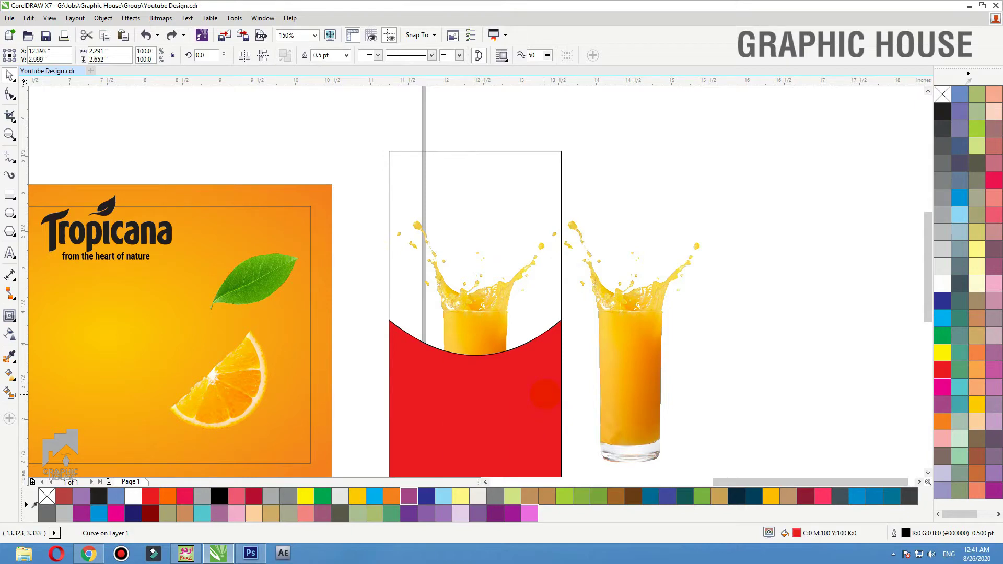
pyautogui.hotkey('shift', 'pagedown')
pyautogui.moveTo(467, 399); pyautogui.dragTo(361, 364)
pyautogui.hotkey('ctrl', 'z')
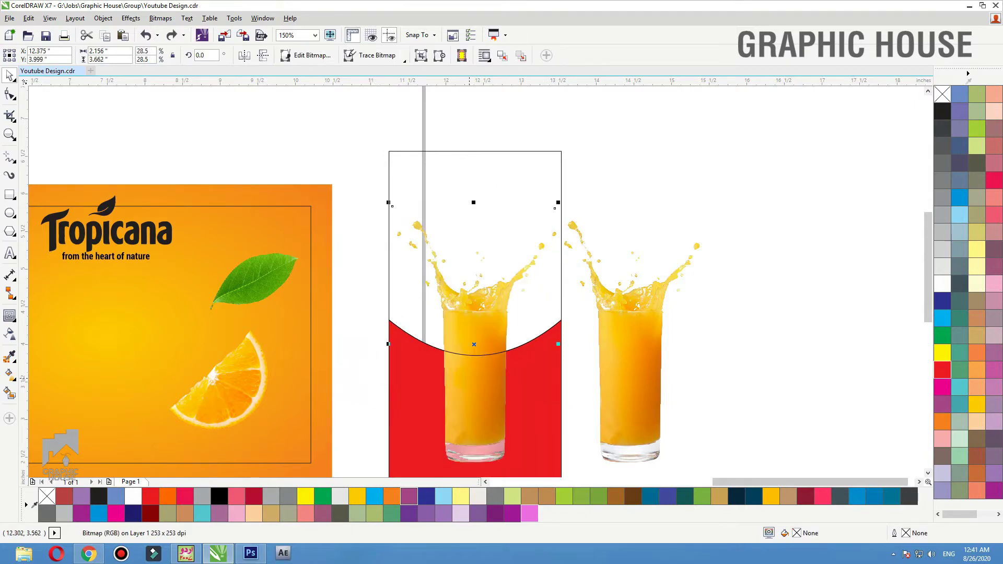
pyautogui.moveTo(469, 377); pyautogui.dragTo(388, 386)
pyautogui.hotkey('ctrl', 'z')
pyautogui.hotkey('ctrl', 'z')
# Step: PowerClip one copy of the left juice glass inside the upper bowed shape
pyautogui.rightClick(473, 394)
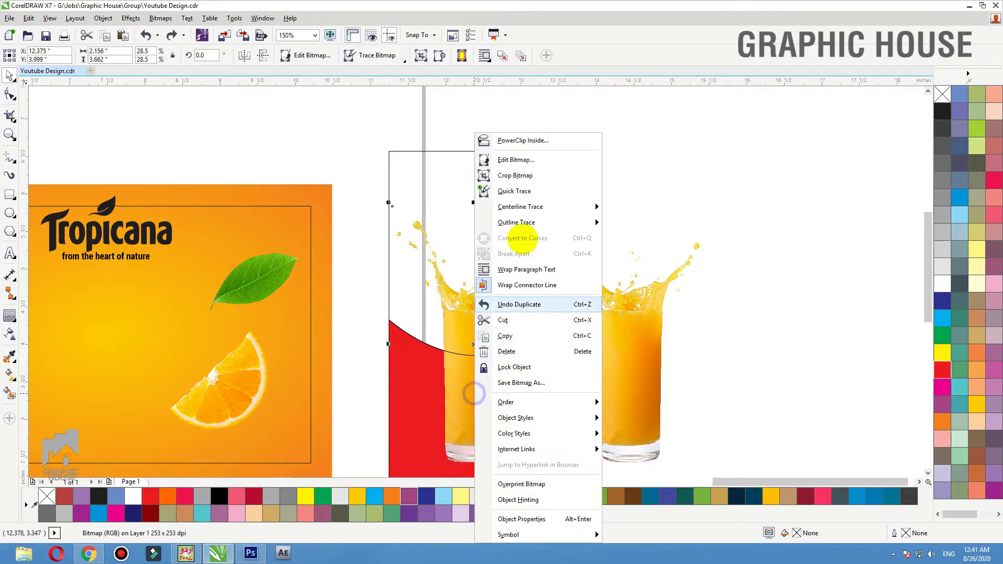
pyautogui.click(515, 140)
pyautogui.click(532, 151)
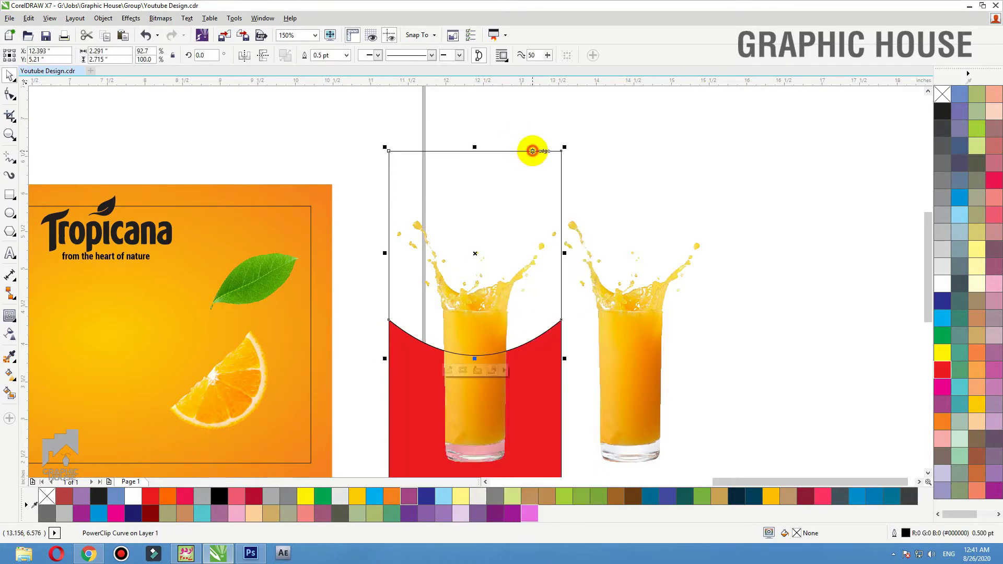
pyautogui.moveTo(524, 260); pyautogui.dragTo(486, 184)
pyautogui.hotkey('ctrl', 'z')
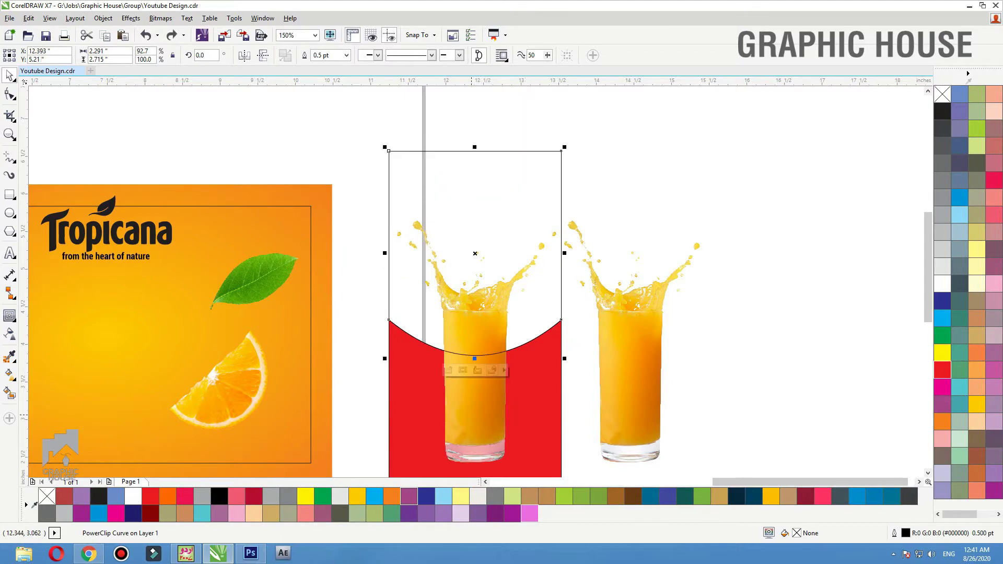
# Step: PowerClip the remaining left juice glass inside the red shape below the curve
pyautogui.click(476, 410)
pyautogui.rightClick(478, 409)
pyautogui.click(546, 140)
pyautogui.click(545, 140)
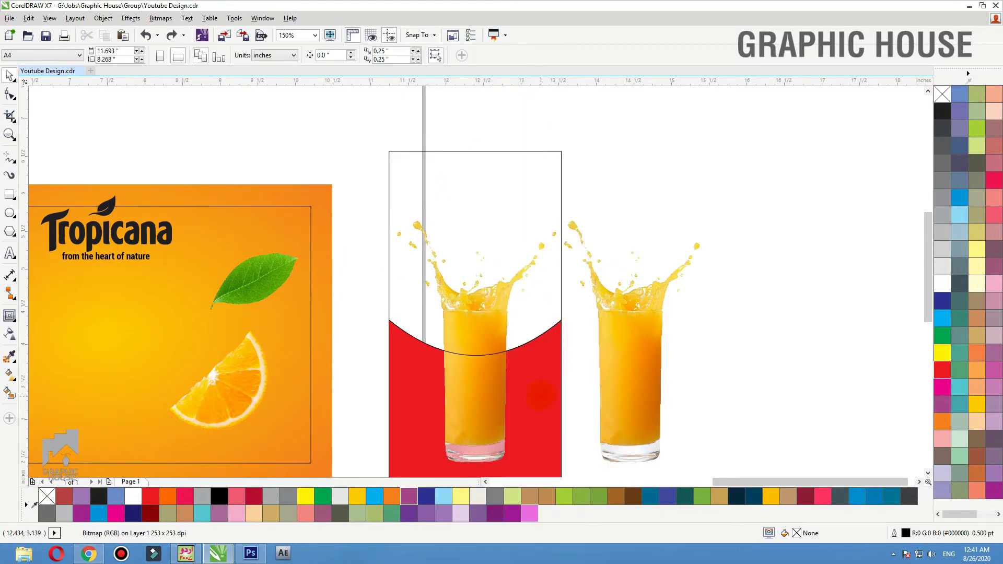
pyautogui.click(555, 322)
pyautogui.click(506, 296)
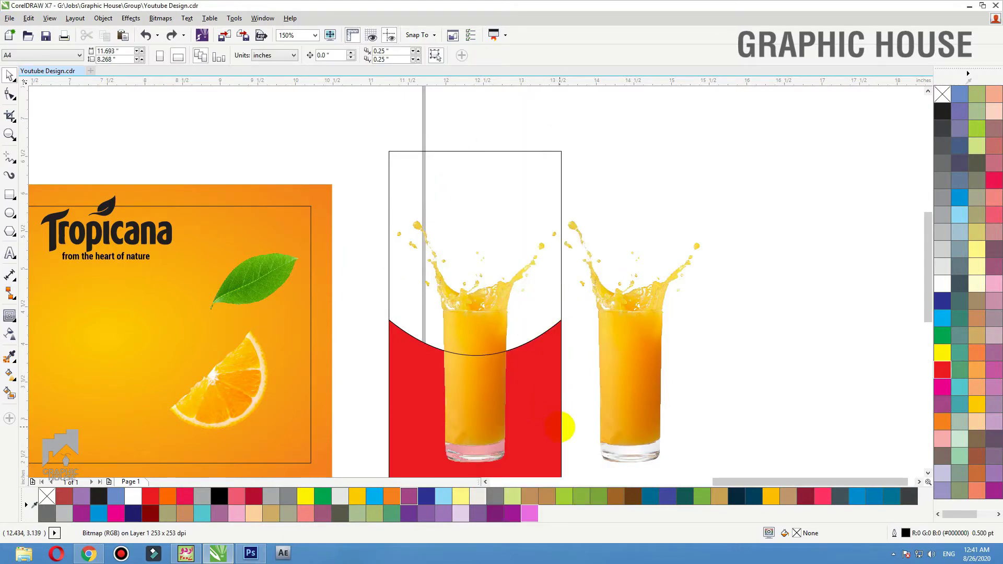
pyautogui.click(560, 427)
pyautogui.click(507, 294)
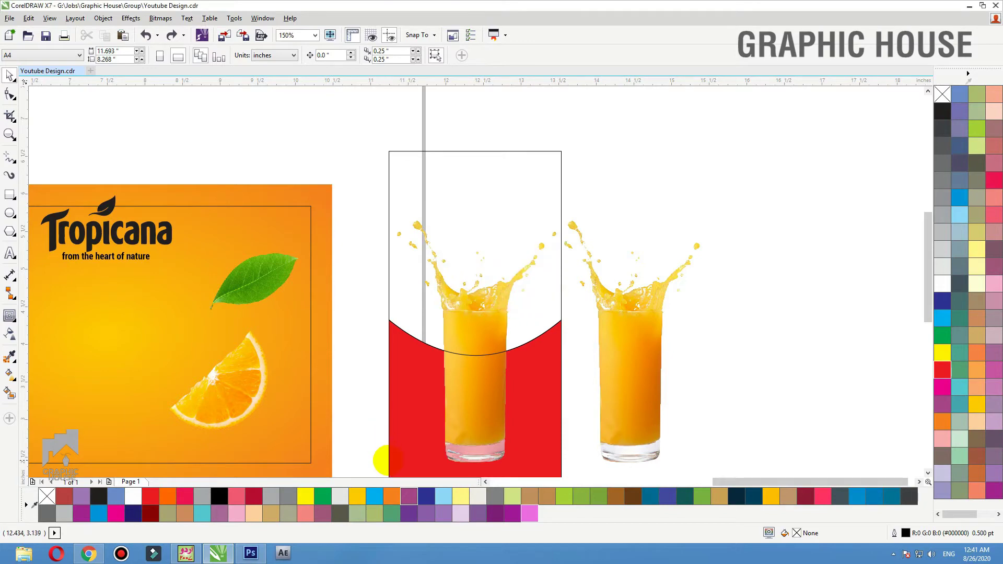
pyautogui.click(386, 463)
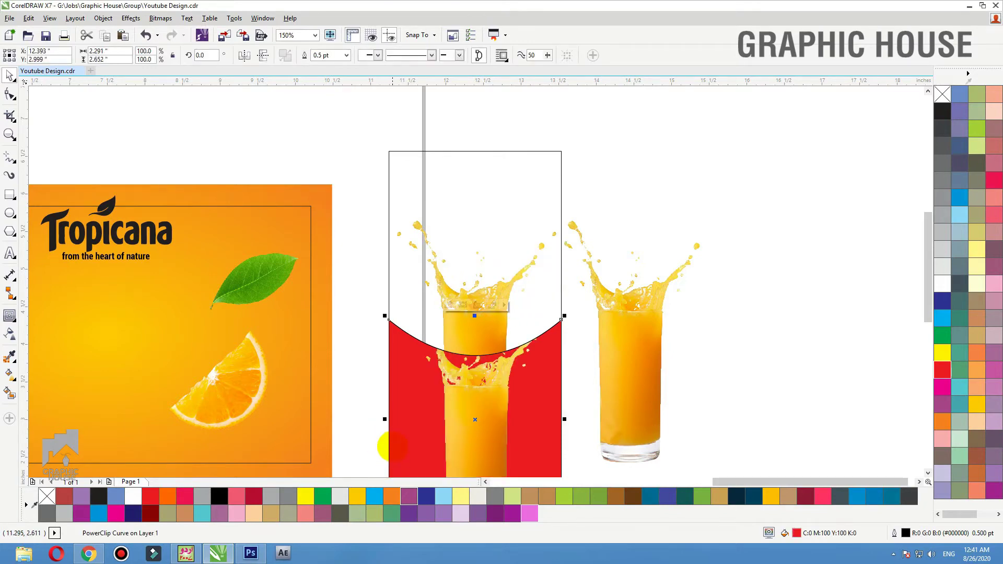
# Step: Edit the red shape's PowerClip contents and move the glass up to line up with the glass part above the curve
pyautogui.scroll(-1, 546, 201)
pyautogui.press('F2')
pyautogui.moveTo(621, 193); pyautogui.dragTo(400, 427)
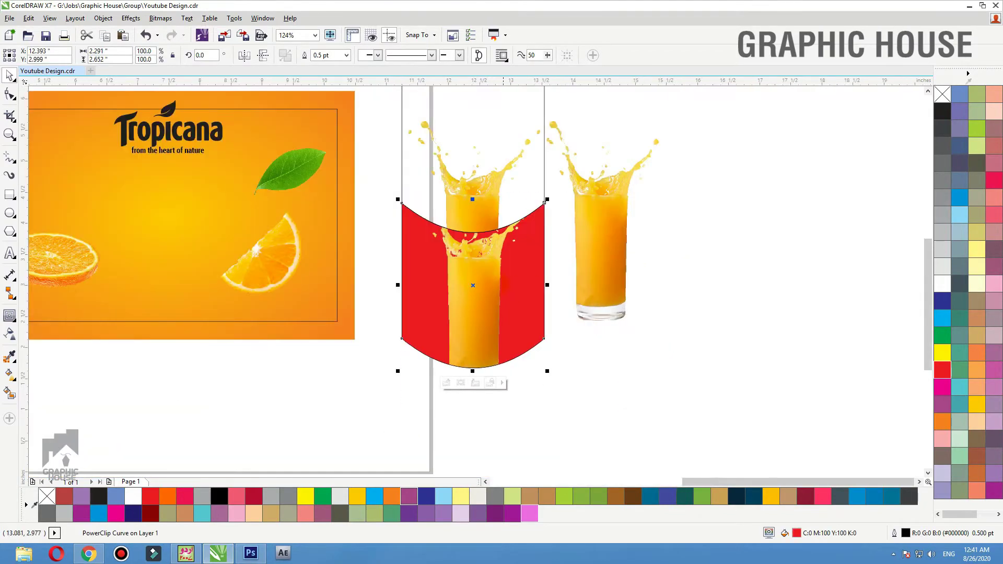
pyautogui.keyDown('ctrl'); pyautogui.click(486, 294); pyautogui.keyUp('ctrl')
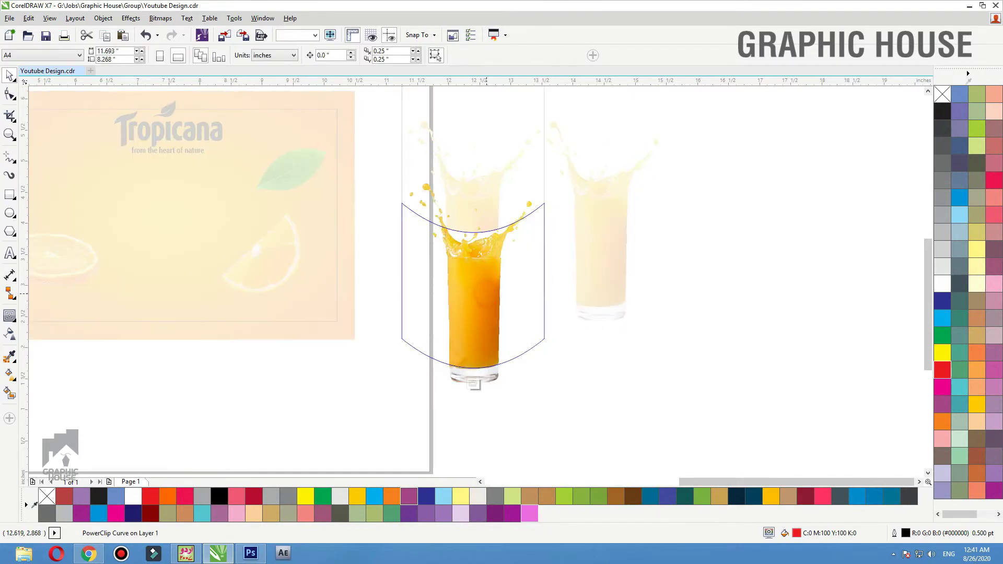
pyautogui.moveTo(482, 336); pyautogui.dragTo(482, 277)
pyautogui.press('F2')
pyautogui.moveTo(596, 120); pyautogui.dragTo(406, 205)
pyautogui.scroll(-2, 478, 179)
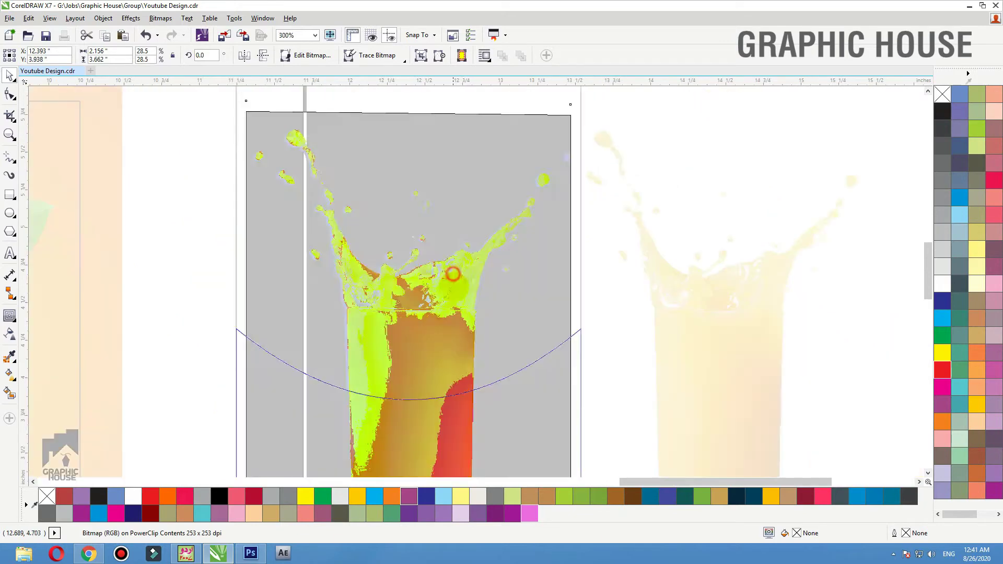
pyautogui.moveTo(449, 295); pyautogui.dragTo(444, 272)
pyautogui.keyDown('ctrl'); pyautogui.click(752, 156); pyautogui.keyUp('ctrl')
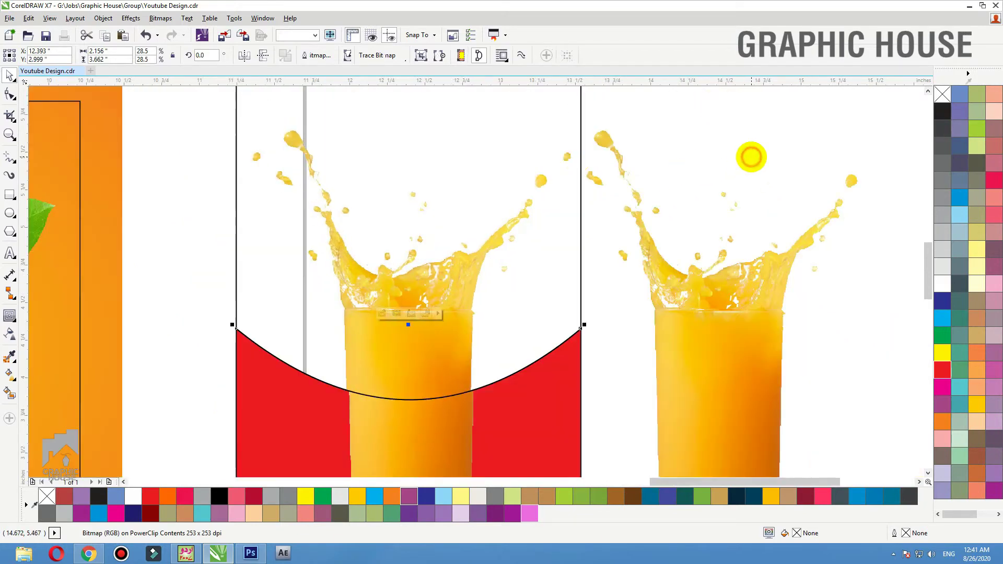
# Step: Fine-tune the glass position inside the red PowerClip so its sides continue the upper part across the curve
pyautogui.scroll(-2, 514, 160)
pyautogui.press('F2')
pyautogui.moveTo(548, 246); pyautogui.dragTo(374, 321)
pyautogui.scroll(4, 443, 281)
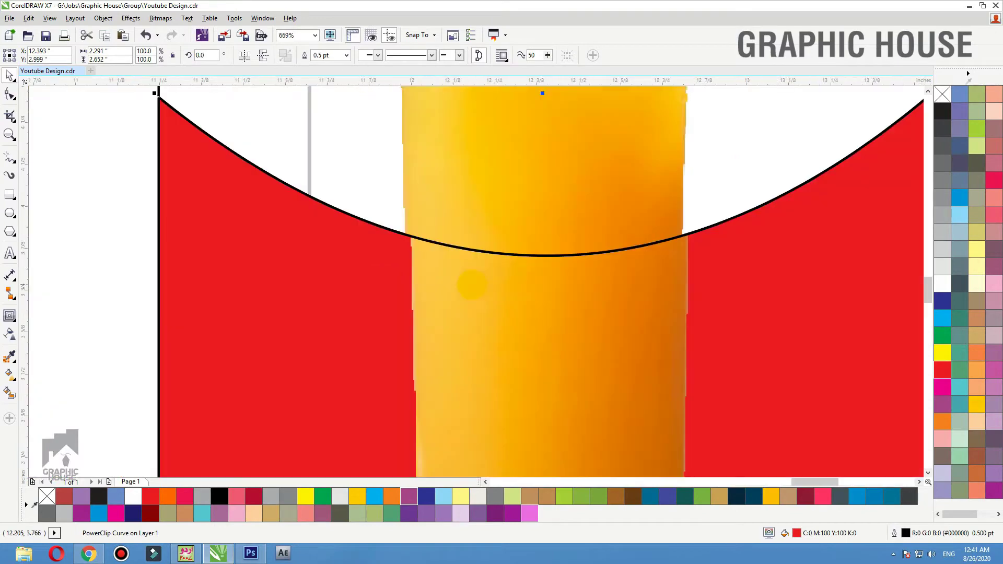
pyautogui.keyDown('ctrl'); pyautogui.click(443, 279); pyautogui.keyUp('ctrl')
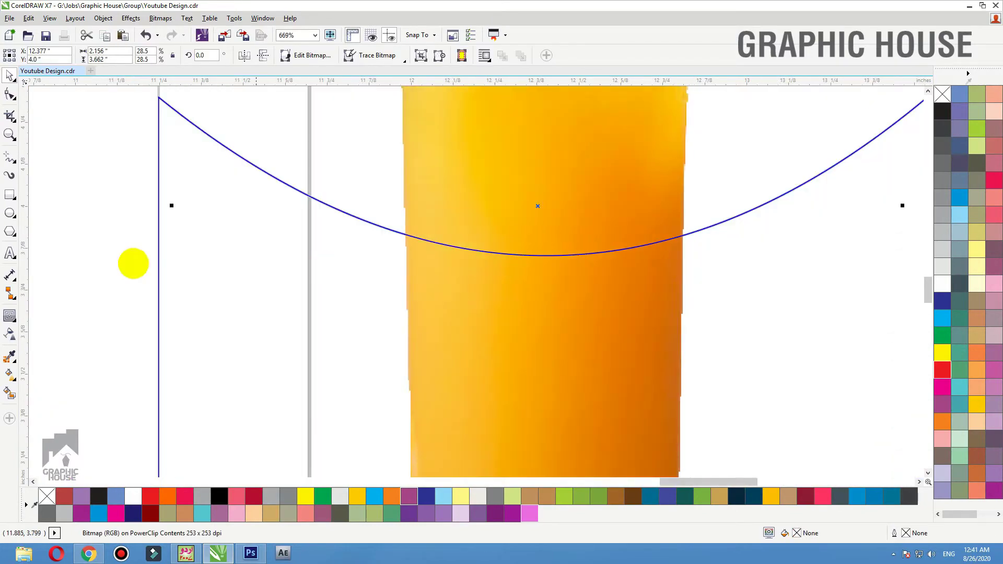
pyautogui.keyDown('ctrl'); pyautogui.click(123, 271); pyautogui.keyUp('ctrl')
pyautogui.scroll(-4, 484, 305)
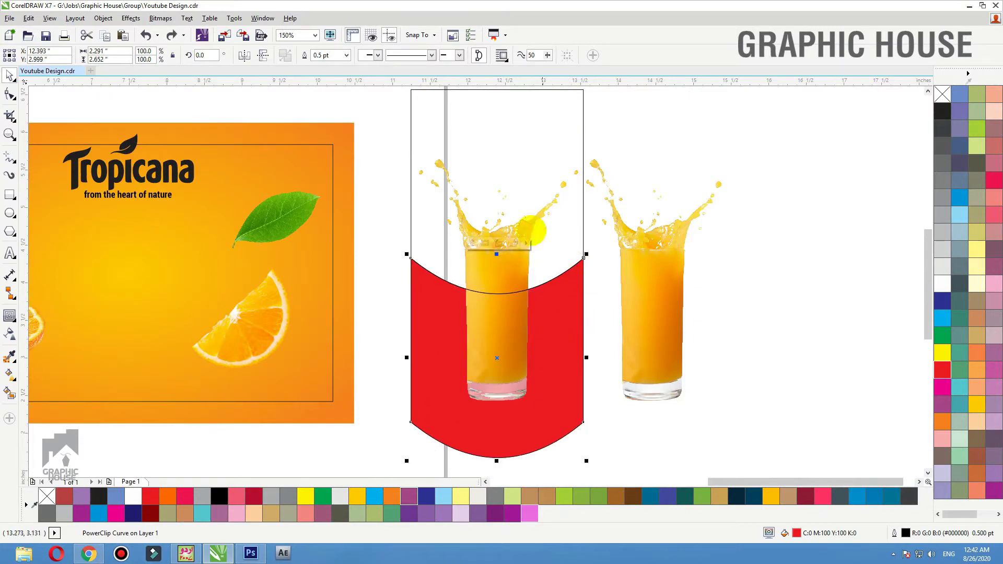
# Step: Lower the top edge of the upper bowed shape to just above the splash, making the shape about 1.88 inches tall
pyautogui.click(448, 134)
pyautogui.press('F10')
pyautogui.moveTo(399, 125); pyautogui.dragTo(611, 78)
pyautogui.moveTo(583, 123); pyautogui.dragTo(582, 184)
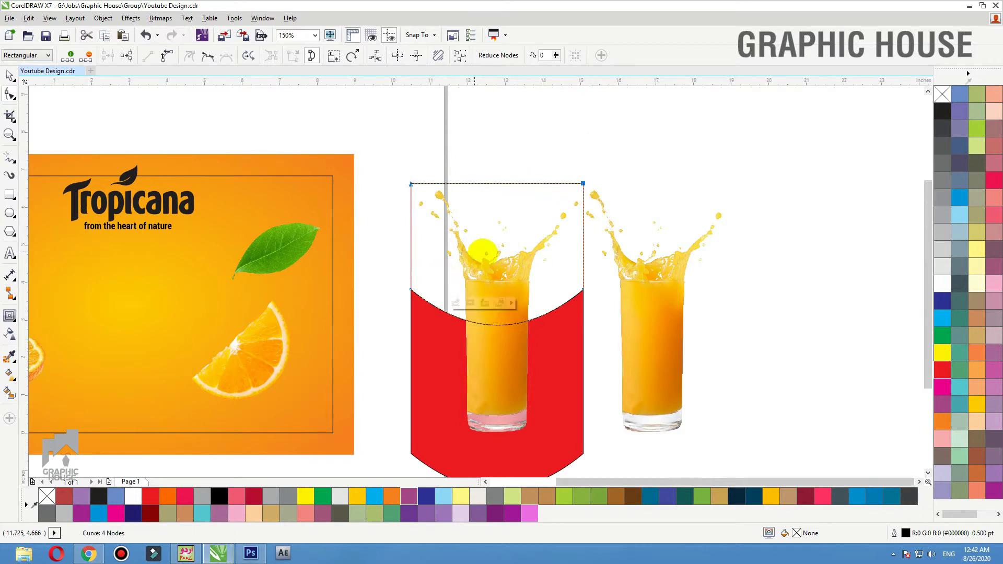
# Step: Trim the red shape straight across just below the glass base with a rectangle, leaving it about 1.99 inches tall, and delete the rectangle
pyautogui.scroll(-2, 468, 255)
pyautogui.press('F2')
pyautogui.moveTo(397, 277); pyautogui.dragTo(604, 425)
pyautogui.press('space')
pyautogui.click(10, 195)
pyautogui.moveTo(272, 422)
pyautogui.mouseDown()
pyautogui.moveTo(568, 254)
pyautogui.moveTo(568, 268)
pyautogui.mouseUp()
pyautogui.press('space')
pyautogui.keyDown('shift'); pyautogui.click(514, 243); pyautogui.keyUp('shift')
pyautogui.click(325, 55)
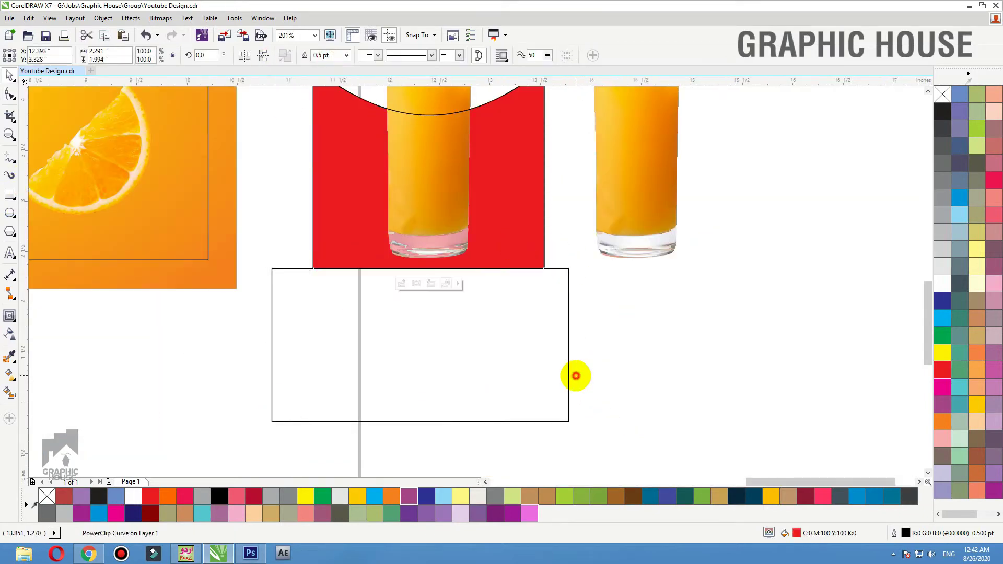
pyautogui.click(569, 369)
pyautogui.press('Delete')
# Step: Delete the spare juice glass beside the clipped one
pyautogui.press('F4')
pyautogui.click(799, 291)
pyautogui.press('Delete')
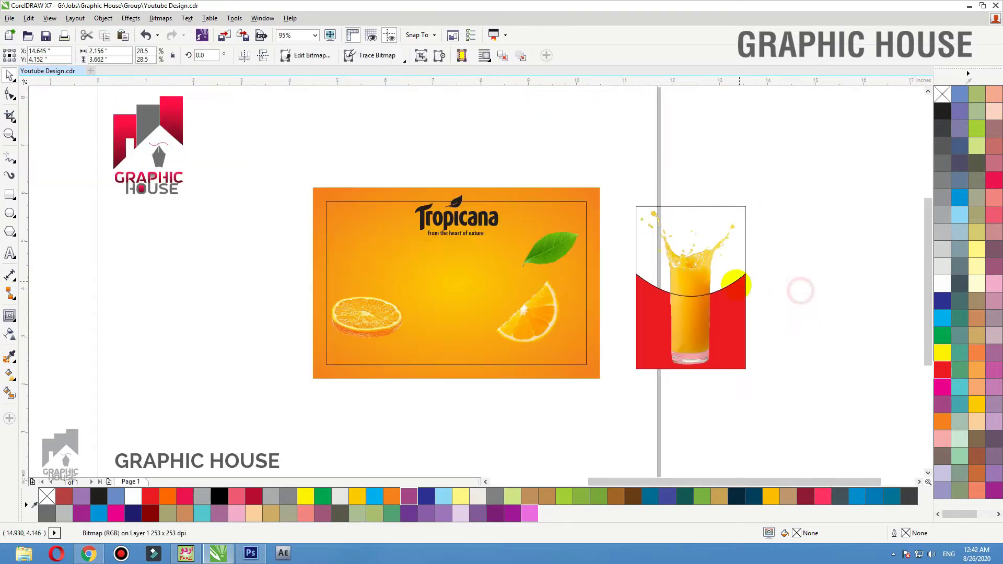
# Step: Remove the outline and fill from both shapes holding the clipped glass halves
pyautogui.moveTo(801, 427); pyautogui.dragTo(605, 165)
pyautogui.hotkey('shift', 'F2')
pyautogui.rightClick(942, 95)
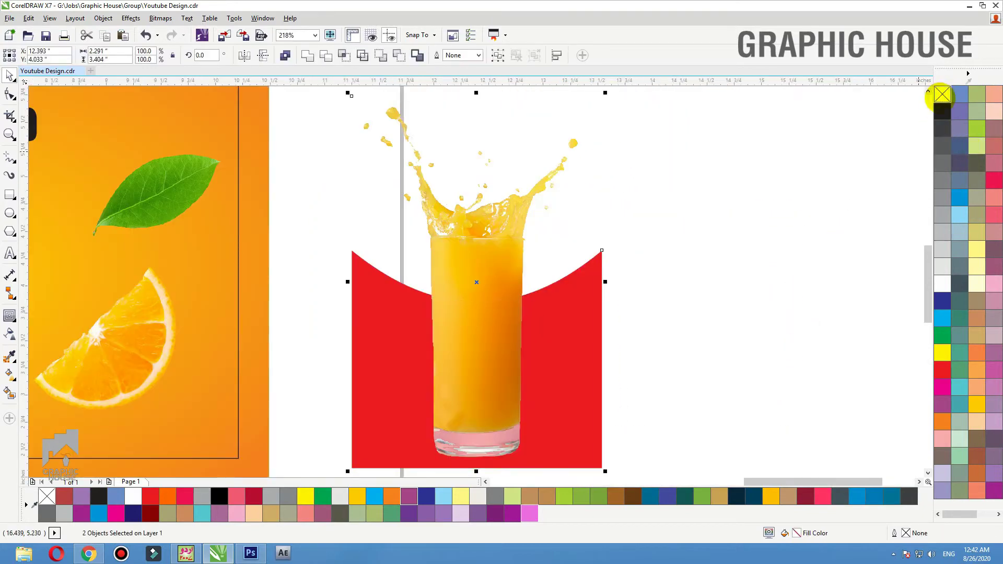
pyautogui.click(942, 94)
# Step: Move both glass halves together onto the centre of the orange advertisement
pyautogui.scroll(-3, 572, 282)
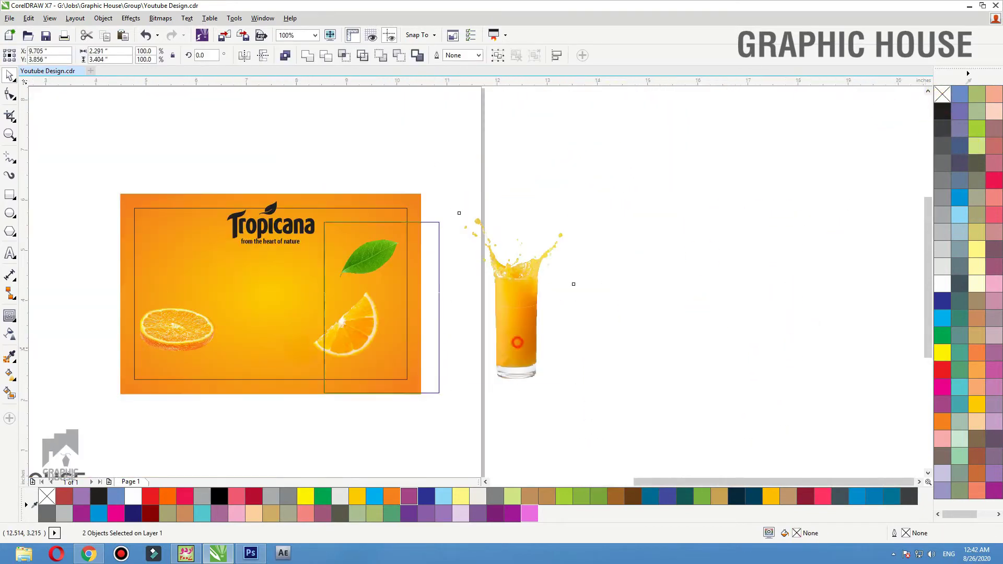
pyautogui.moveTo(268, 337); pyautogui.dragTo(276, 336)
pyautogui.click(378, 197)
pyautogui.scroll(3, 379, 197)
# Step: Raise the upper glass half to leave a gap above the lower half, and offset it slightly to the left
pyautogui.click(477, 331)
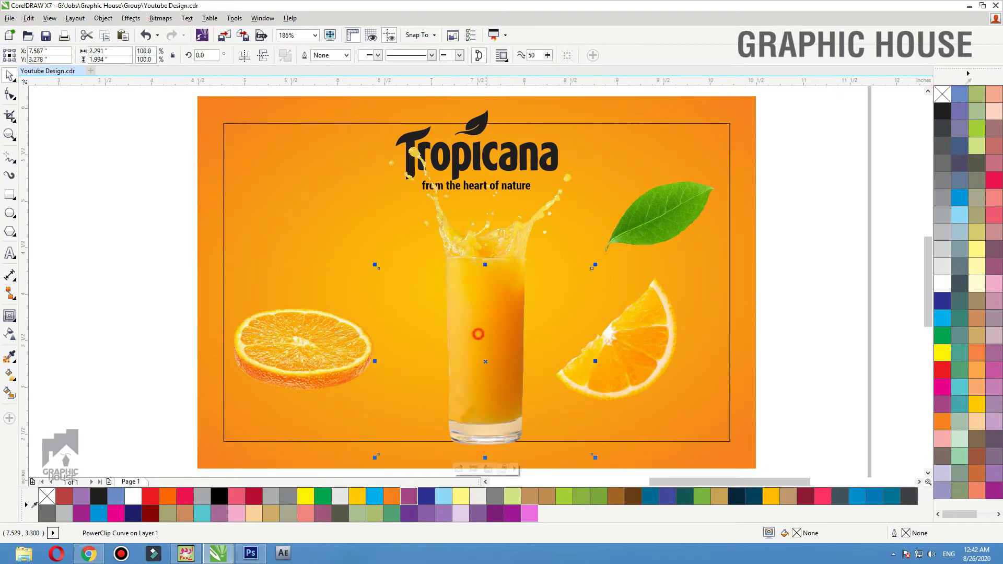
pyautogui.moveTo(499, 275); pyautogui.dragTo(491, 243)
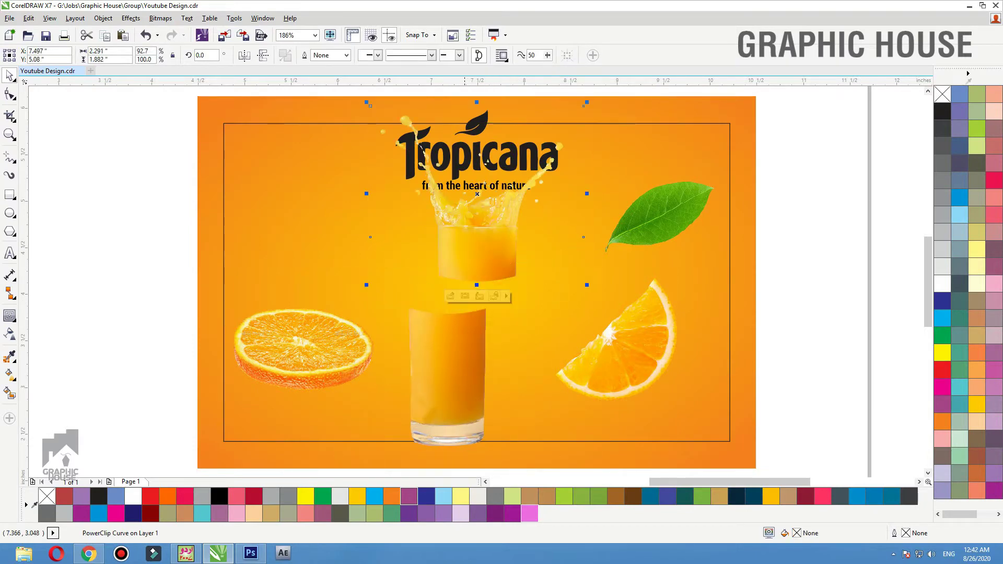
pyautogui.moveTo(464, 383); pyautogui.dragTo(491, 383)
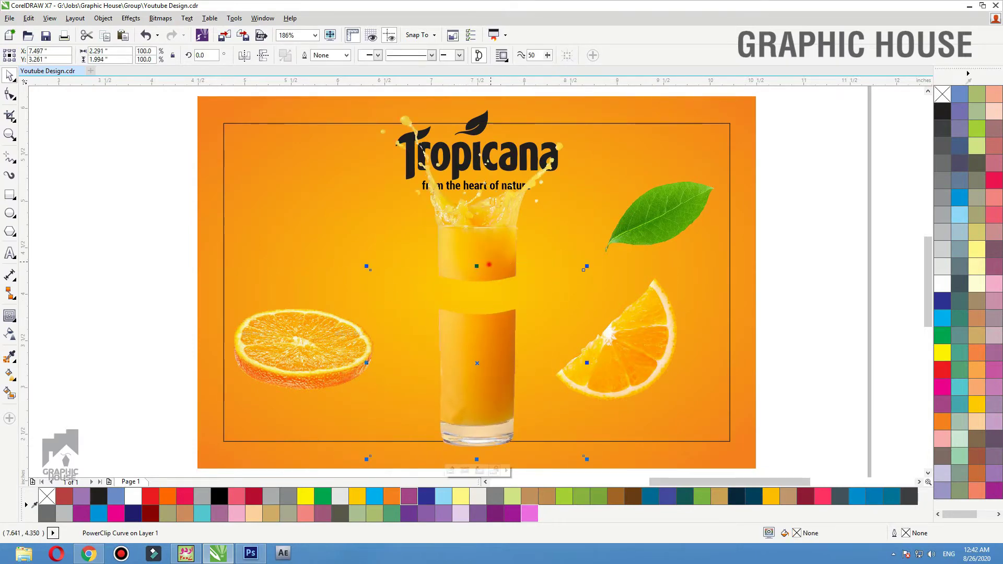
pyautogui.moveTo(489, 264); pyautogui.dragTo(486, 278)
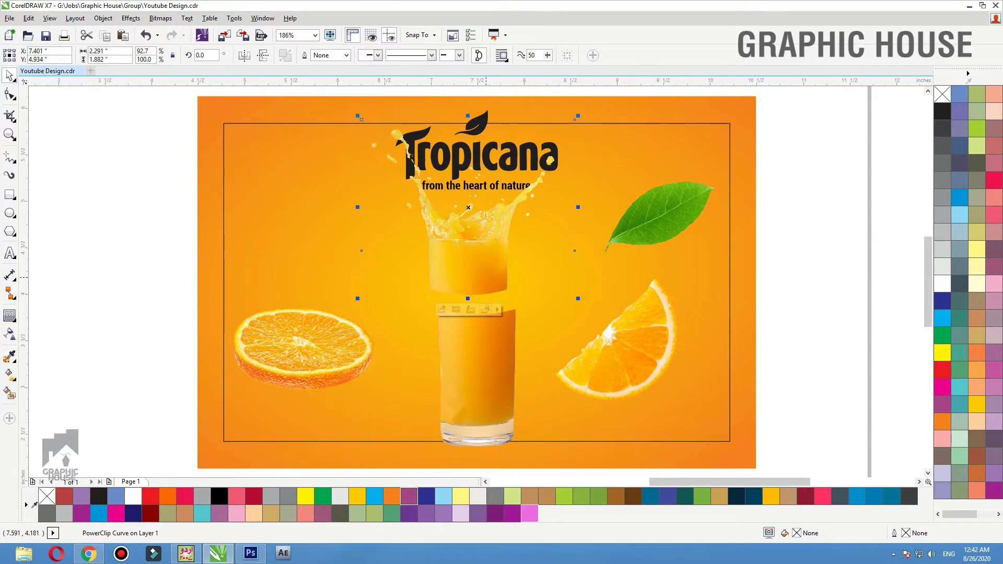
# Step: Shrink the round orange slice to about 0.97 inch wide and place it beside the gap between the glass halves
pyautogui.moveTo(347, 364); pyautogui.dragTo(450, 326)
pyautogui.moveTo(478, 269); pyautogui.dragTo(453, 285)
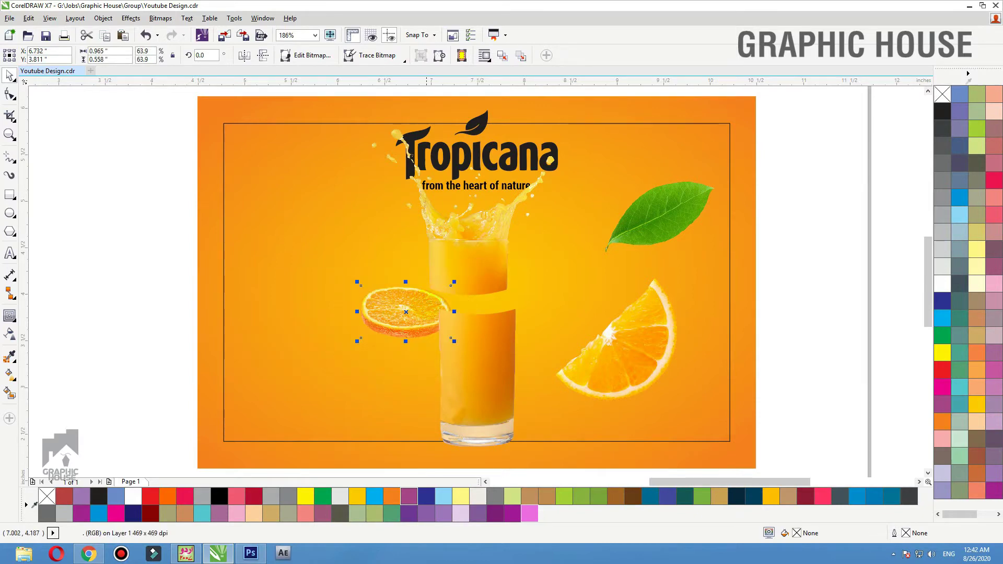
pyautogui.moveTo(421, 313); pyautogui.dragTo(448, 299)
pyautogui.hotkey('ctrl', 'z')
pyautogui.click(377, 293)
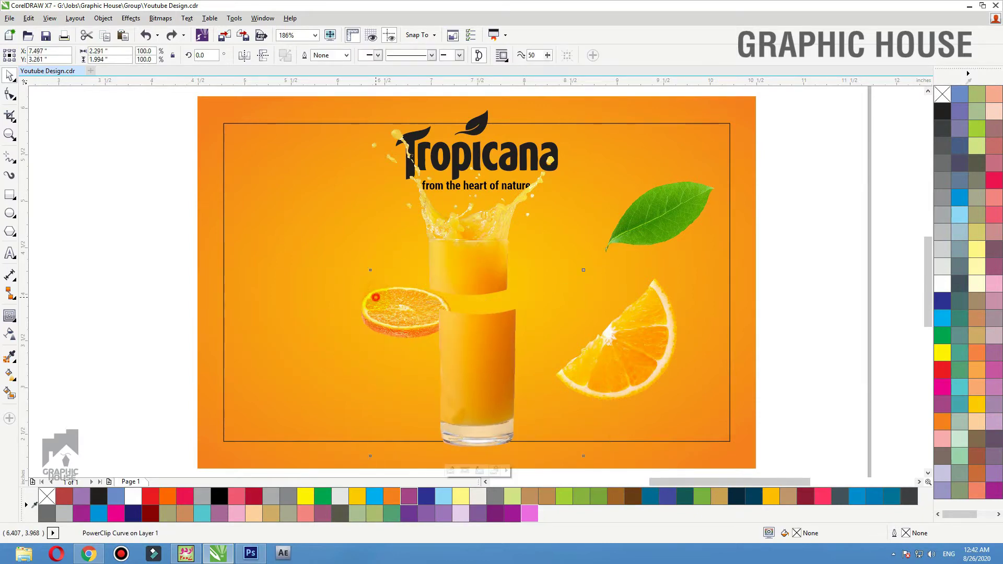
pyautogui.click(369, 299)
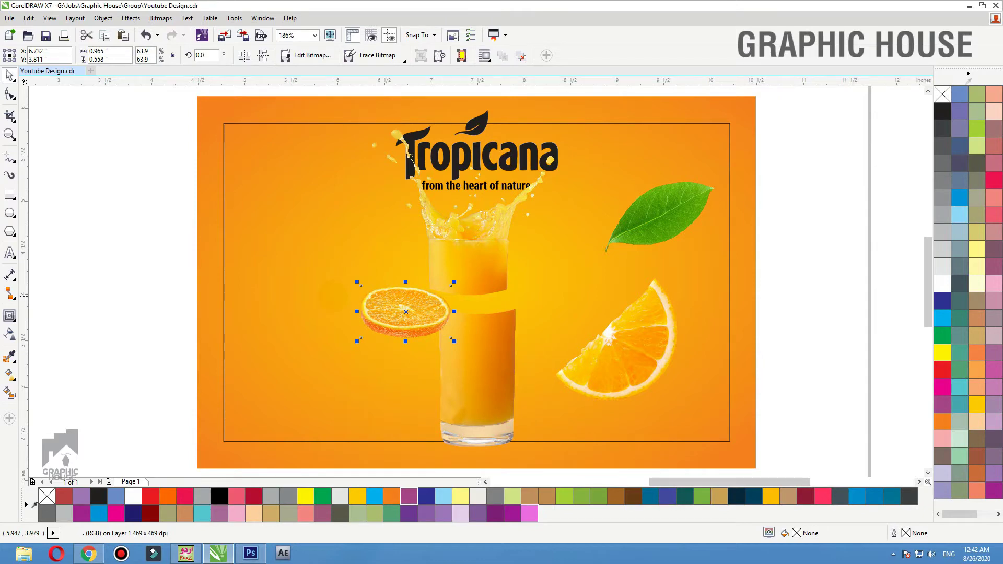
pyautogui.hotkey('shift', 'F2')
pyautogui.scroll(-1, 304, 311)
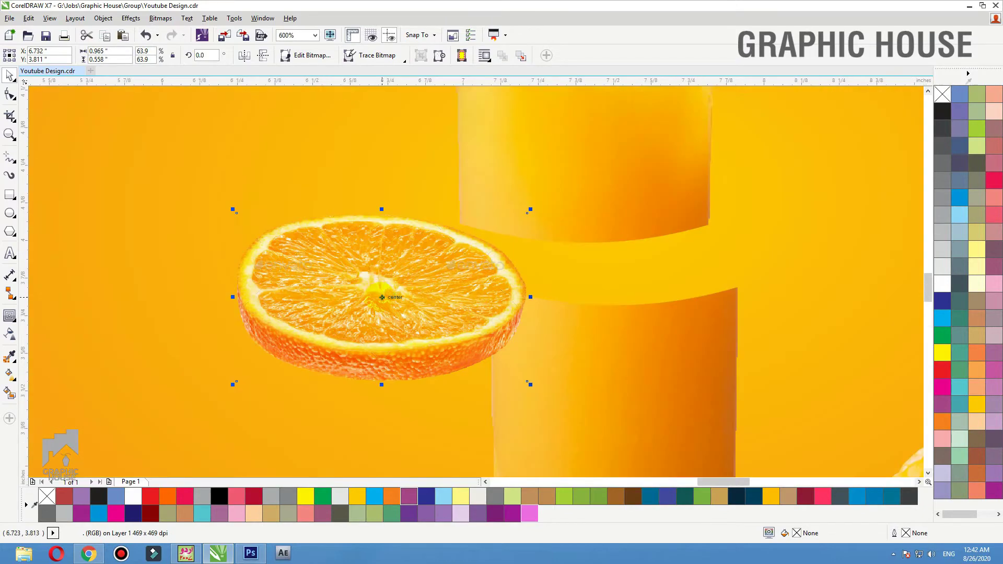
# Step: Place the orange slice over the lower glass half's cut edge, scale it to about 0.47 inch tall, and stretch its width to about 0.87 inch
pyautogui.moveTo(379, 296); pyautogui.dragTo(610, 254)
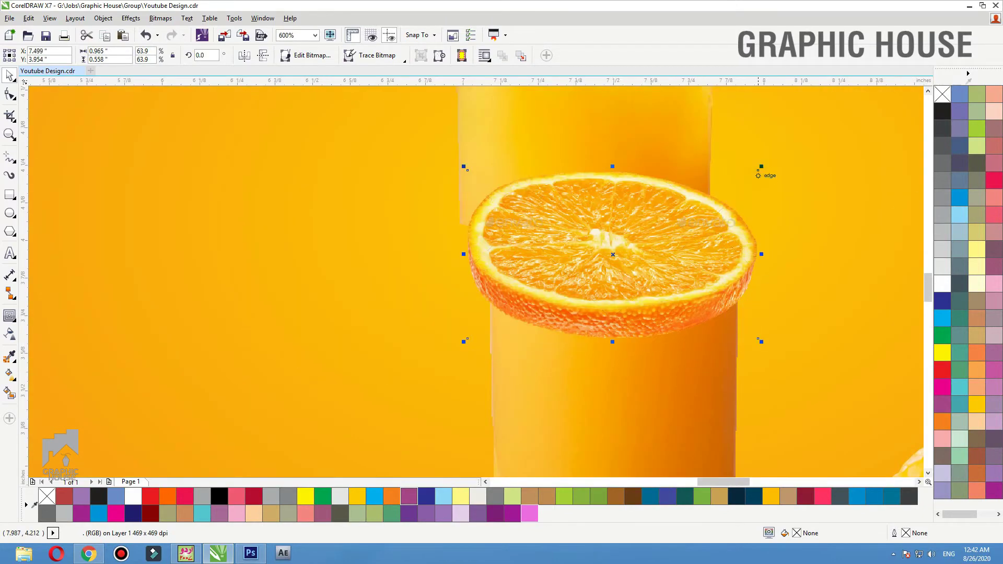
pyautogui.moveTo(761, 167); pyautogui.dragTo(737, 180)
pyautogui.moveTo(672, 272); pyautogui.dragTo(663, 283)
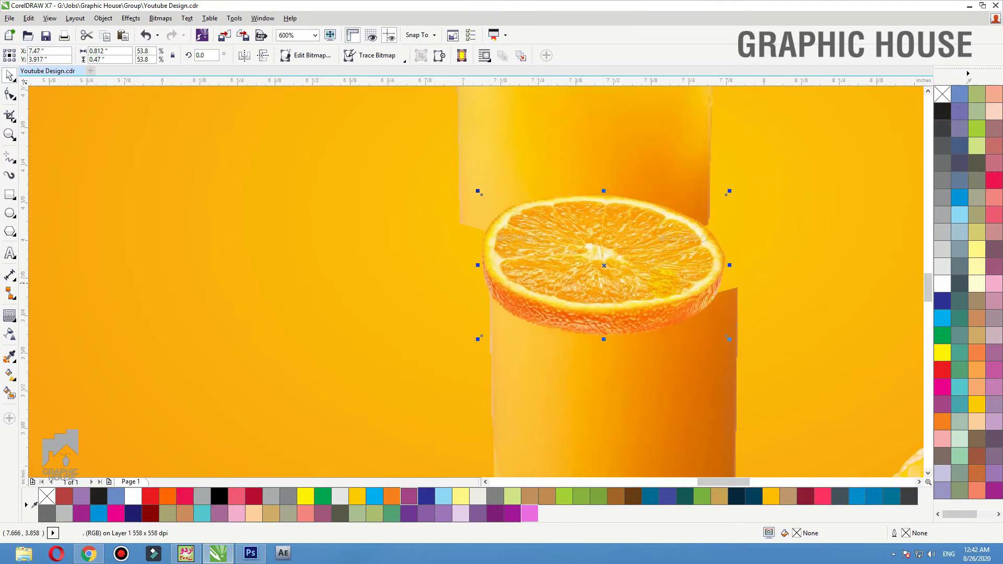
pyautogui.moveTo(729, 265)
pyautogui.mouseDown()
pyautogui.moveTo(742, 279)
pyautogui.moveTo(749, 265)
pyautogui.mouseUp()
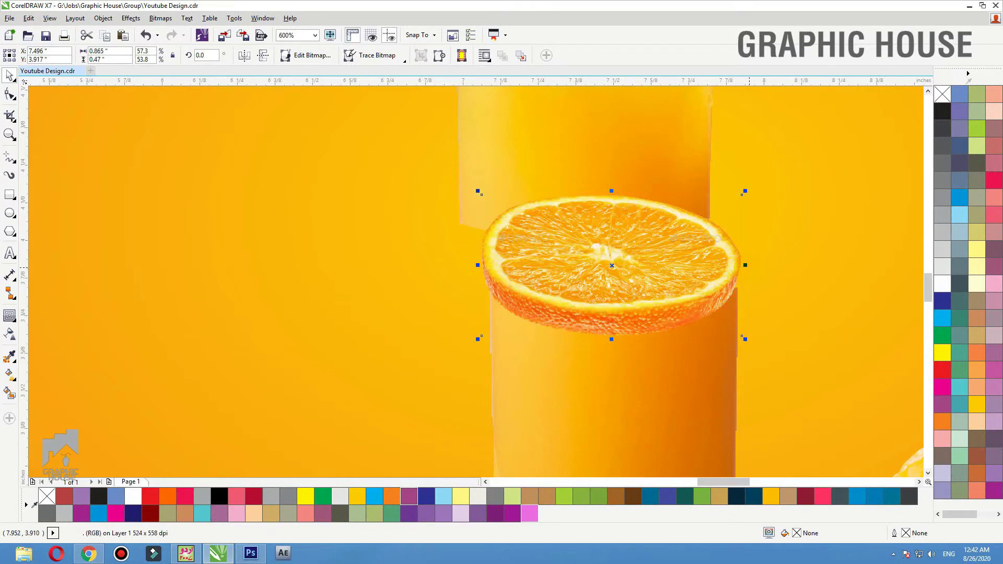
# Step: Send the orange slice behind both glass halves and flatten it to about 0.38 inch tall
pyautogui.hotkey('ctrl', 'pagedown')
pyautogui.hotkey('ctrl', 'pagedown')
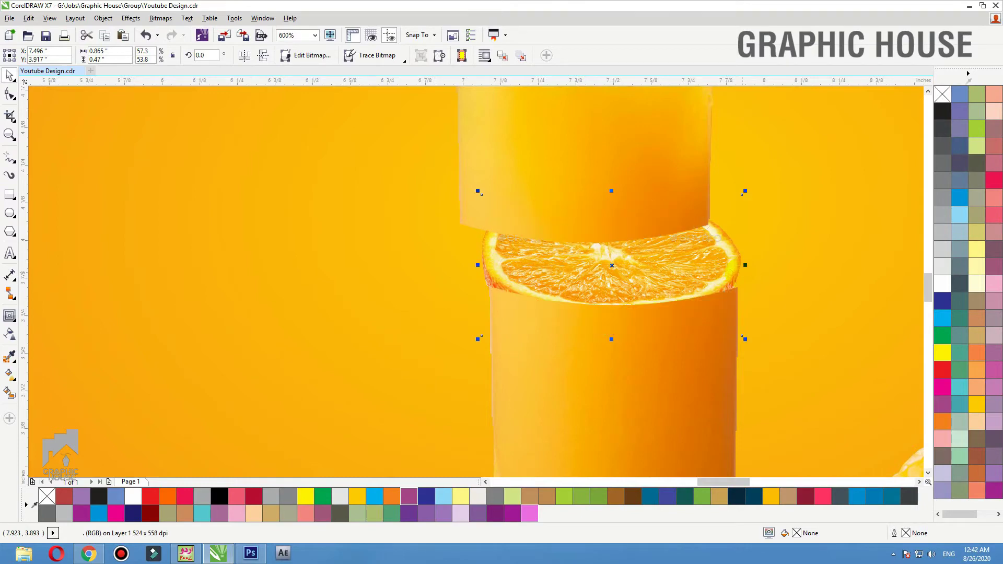
pyautogui.moveTo(611, 192); pyautogui.dragTo(611, 218)
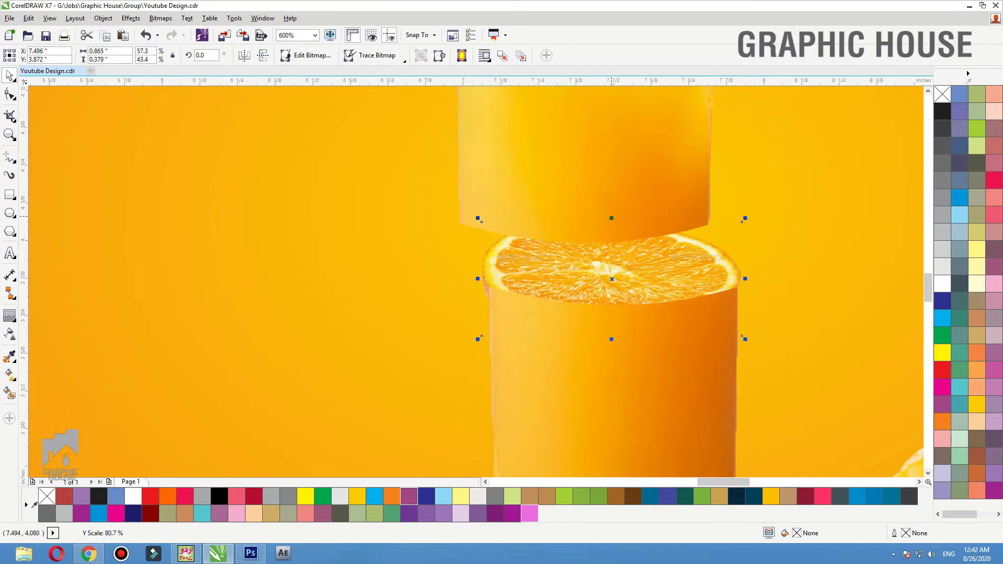
pyautogui.moveTo(744, 278); pyautogui.dragTo(743, 278)
# Step: Flatten the orange slice further from its upper edge to about 0.33 inch tall
pyautogui.scroll(-2, 576, 336)
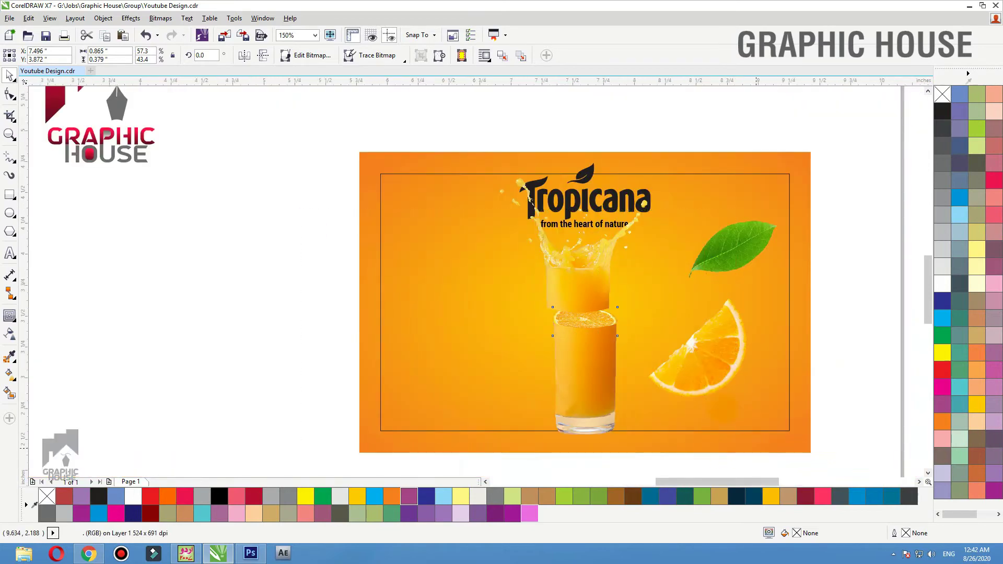
pyautogui.scroll(2, 605, 403)
pyautogui.click(577, 181)
pyautogui.click(614, 256)
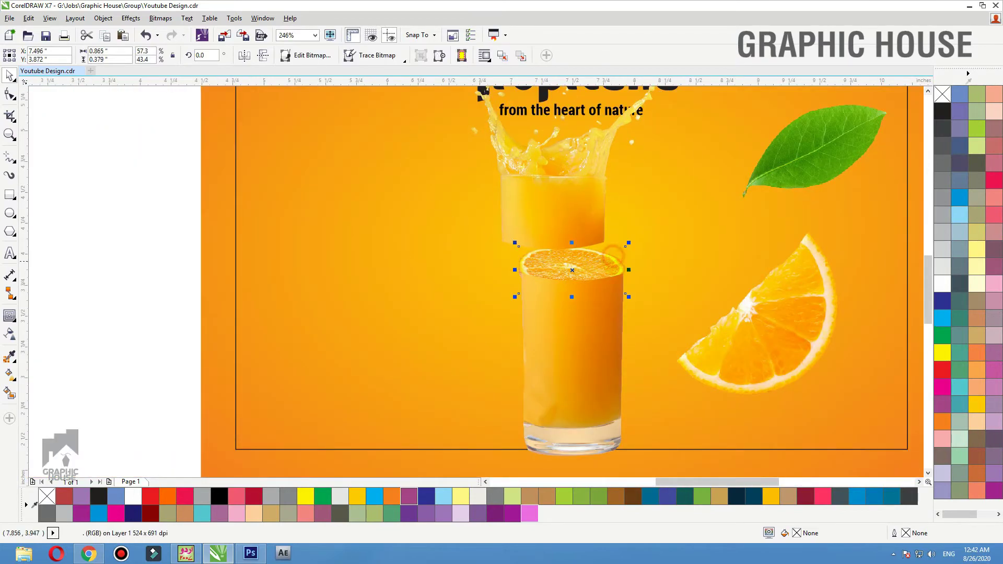
pyautogui.moveTo(572, 243); pyautogui.dragTo(572, 250)
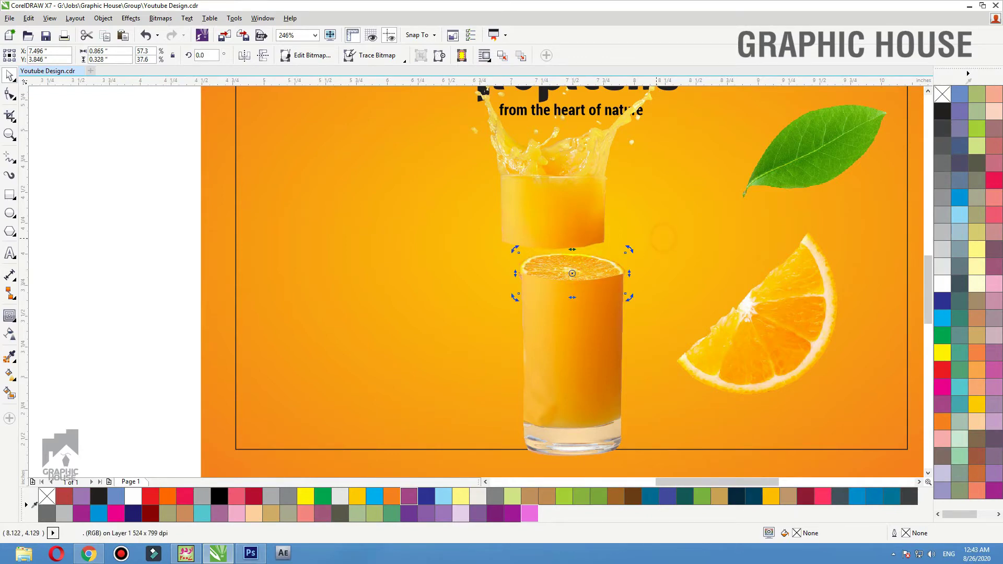
# Step: Nudge the orange slice up slightly over the cut edge of the lower glass half
pyautogui.scroll(3, 592, 284)
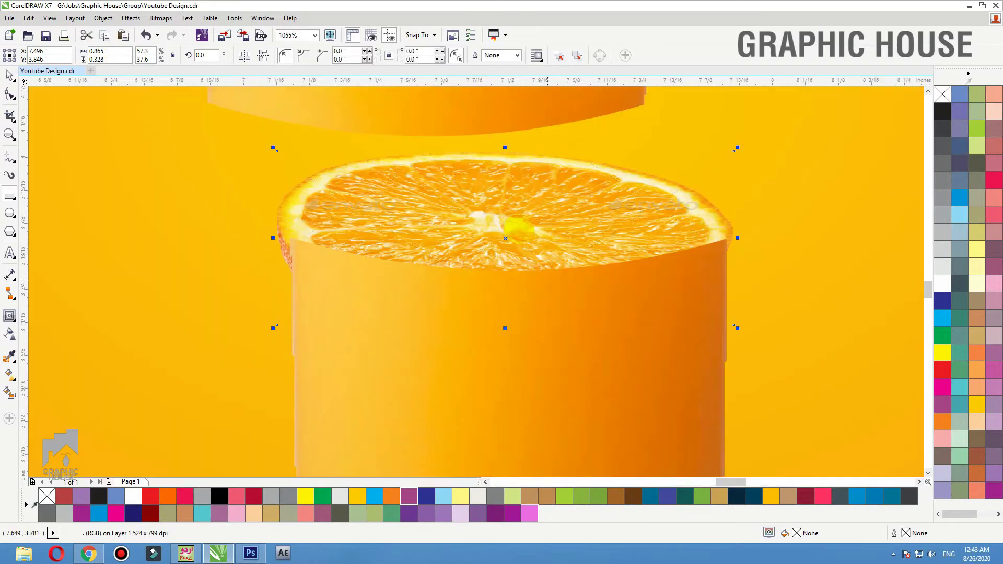
pyautogui.click(505, 238)
pyautogui.moveTo(505, 238); pyautogui.dragTo(505, 228)
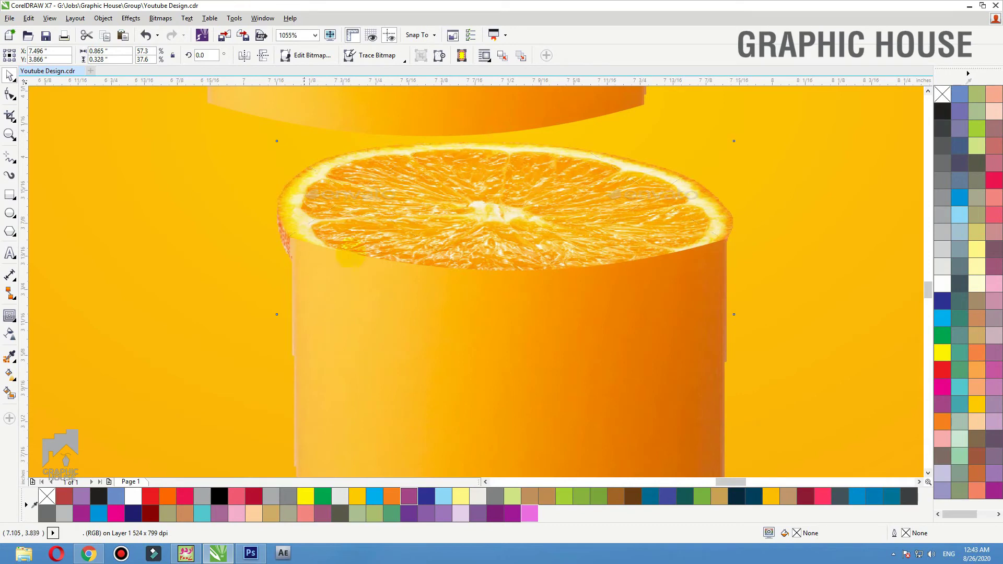
pyautogui.scroll(-4, 623, 286)
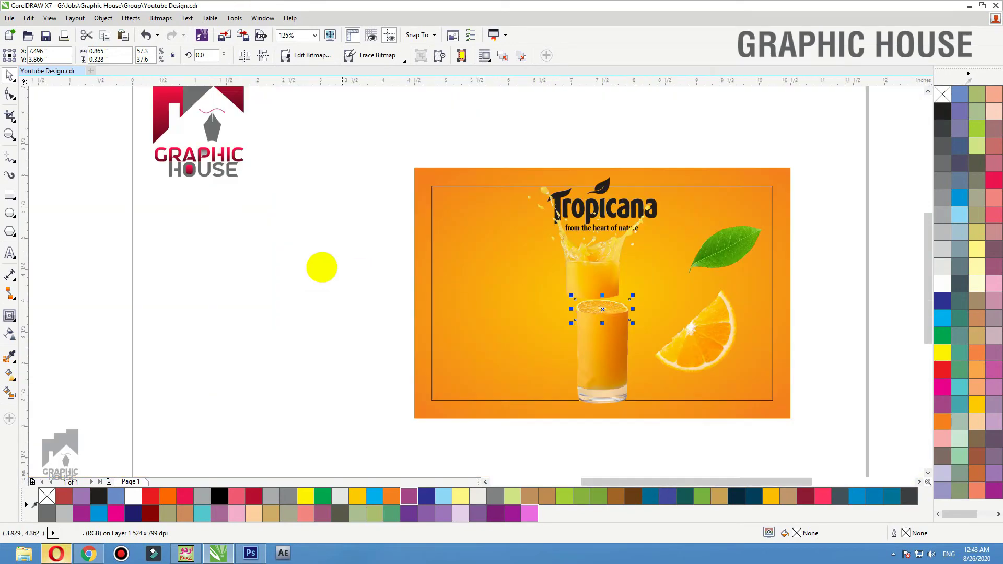
# Step: Place a copy of the whole round orange slice left of the glass and duplicate it so the two slices overlap
pyautogui.moveTo(395, 215); pyautogui.dragTo(606, 293)
pyautogui.scroll(2, 606, 293)
pyautogui.moveTo(643, 328); pyautogui.dragTo(362, 275)
pyautogui.hotkey('ctrl', 'z')
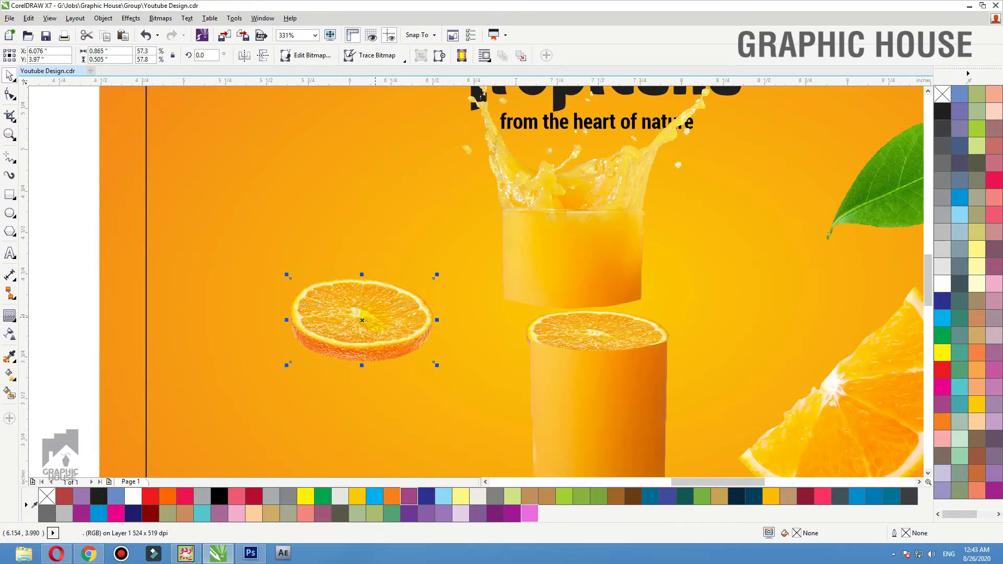
pyautogui.moveTo(362, 317); pyautogui.dragTo(437, 318)
# Step: Add a drop shadow to the front orange slice with 30 opacity and 5 feathering
pyautogui.click(9, 315)
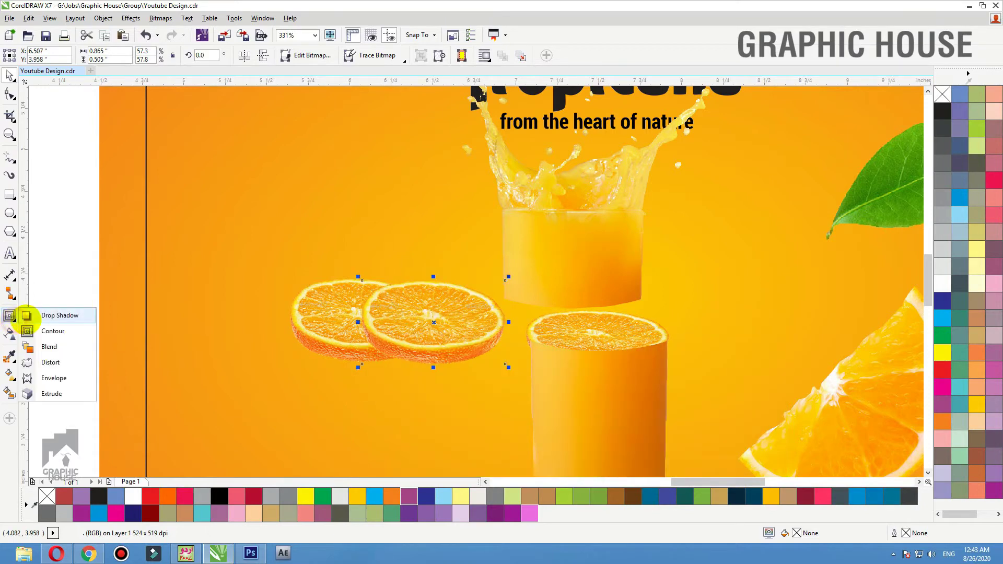
pyautogui.click(36, 316)
pyautogui.moveTo(425, 298); pyautogui.dragTo(433, 364)
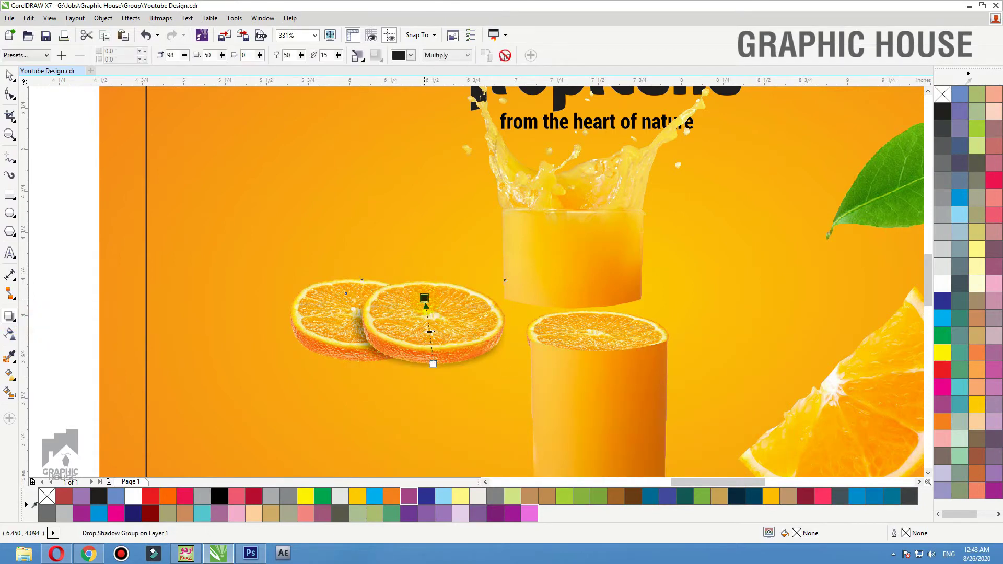
pyautogui.moveTo(424, 300); pyautogui.dragTo(421, 302)
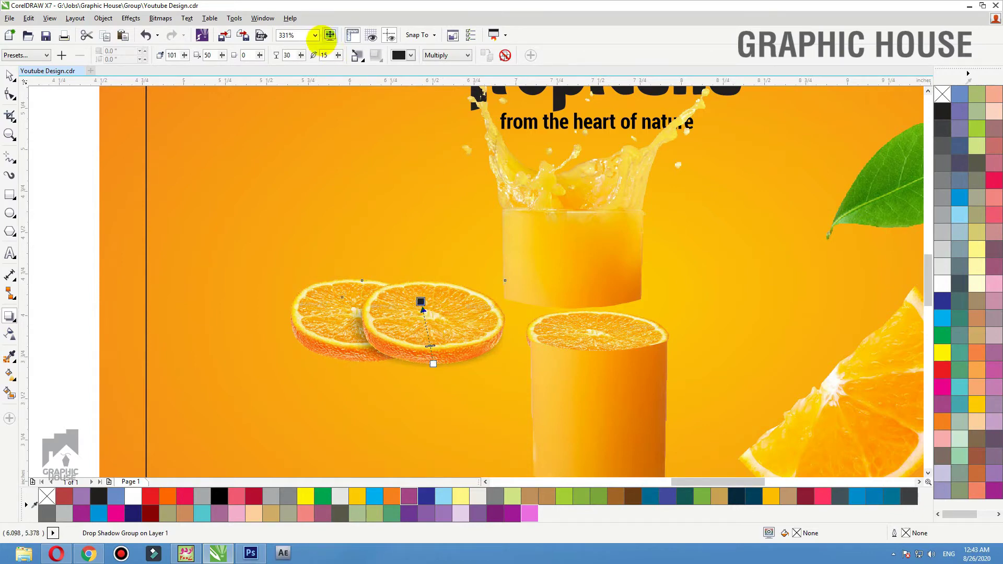
pyautogui.moveTo(328, 54); pyautogui.dragTo(310, 55)
pyautogui.write('5')
pyautogui.press('Return')
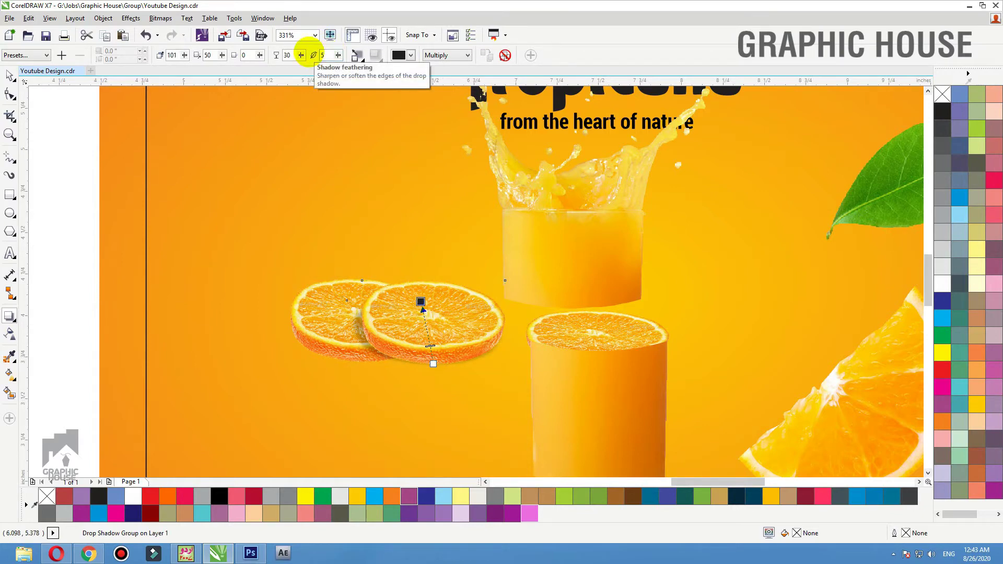
# Step: Group the two overlapping orange slices, move them into the gap between the glass halves, and scale them down slightly
pyautogui.click(9, 75)
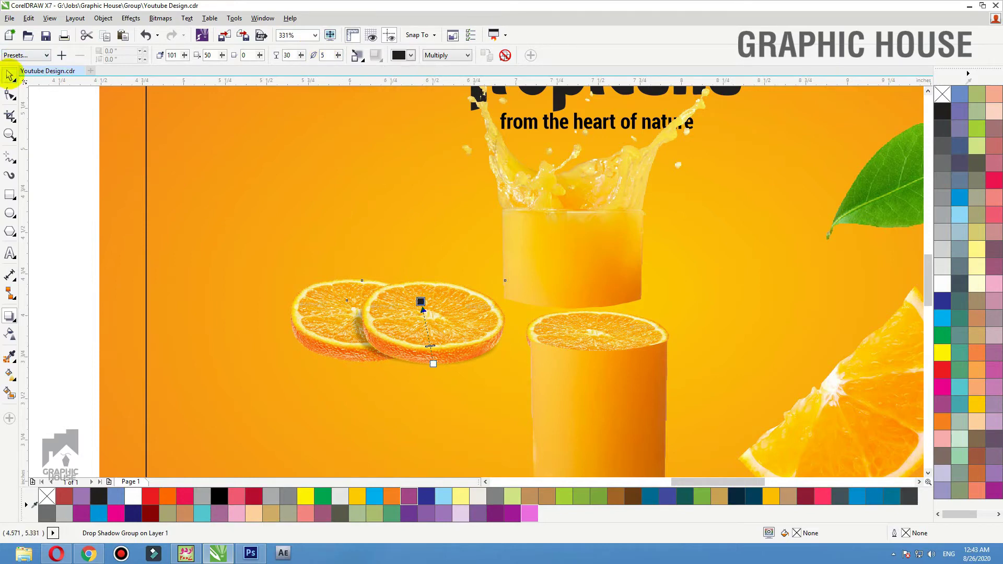
pyautogui.moveTo(73, 223); pyautogui.dragTo(507, 385)
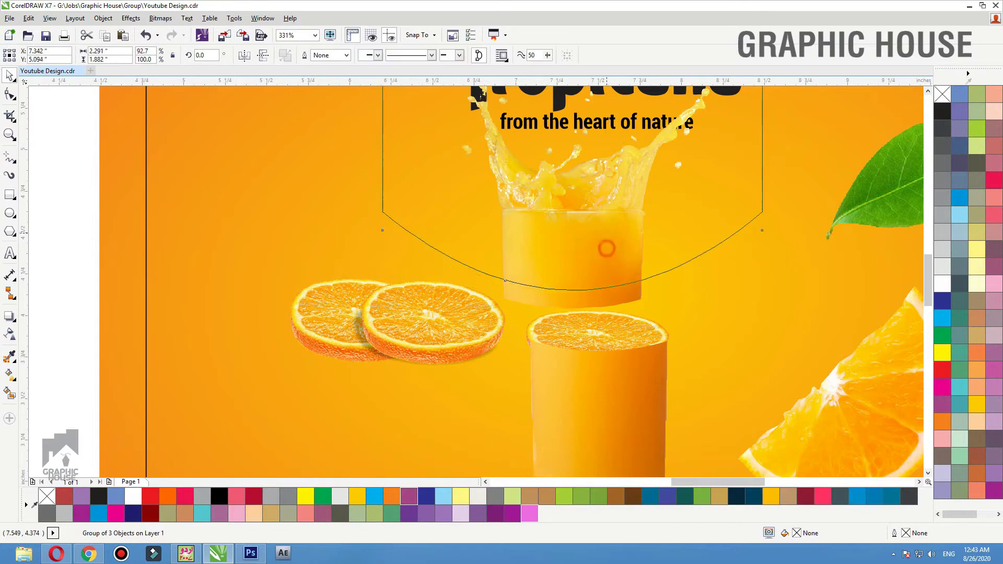
pyautogui.moveTo(438, 353); pyautogui.dragTo(681, 318)
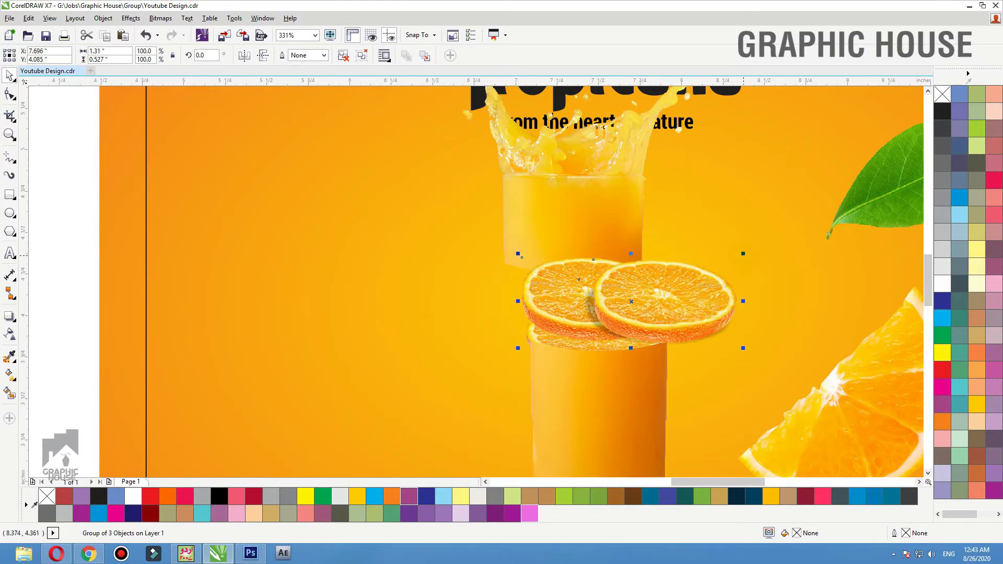
pyautogui.moveTo(743, 256); pyautogui.dragTo(731, 261)
pyautogui.moveTo(710, 287); pyautogui.dragTo(672, 298)
# Step: Lower the upper glass half onto the orange slices and flatten the slice group to fit the gap
pyautogui.click(596, 219)
pyautogui.moveTo(565, 222); pyautogui.dragTo(581, 242)
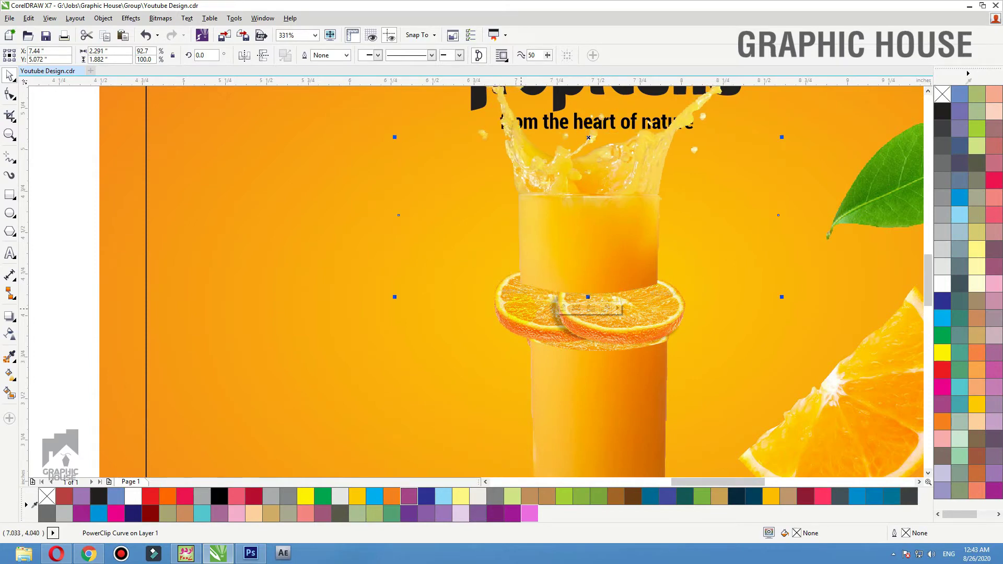
pyautogui.moveTo(521, 309); pyautogui.dragTo(509, 308)
pyautogui.moveTo(579, 349); pyautogui.dragTo(583, 313)
pyautogui.scroll(-3, 392, 327)
pyautogui.click(314, 262)
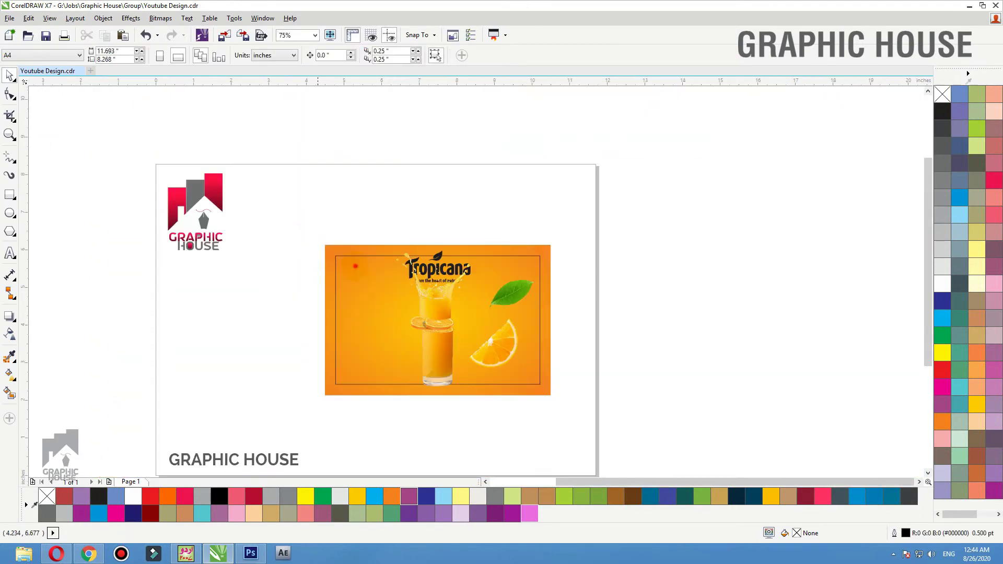
# Step: Tilt the orange slice group between the glass halves to about 357.2 degrees
pyautogui.press('F2')
pyautogui.moveTo(318, 226); pyautogui.dragTo(578, 407)
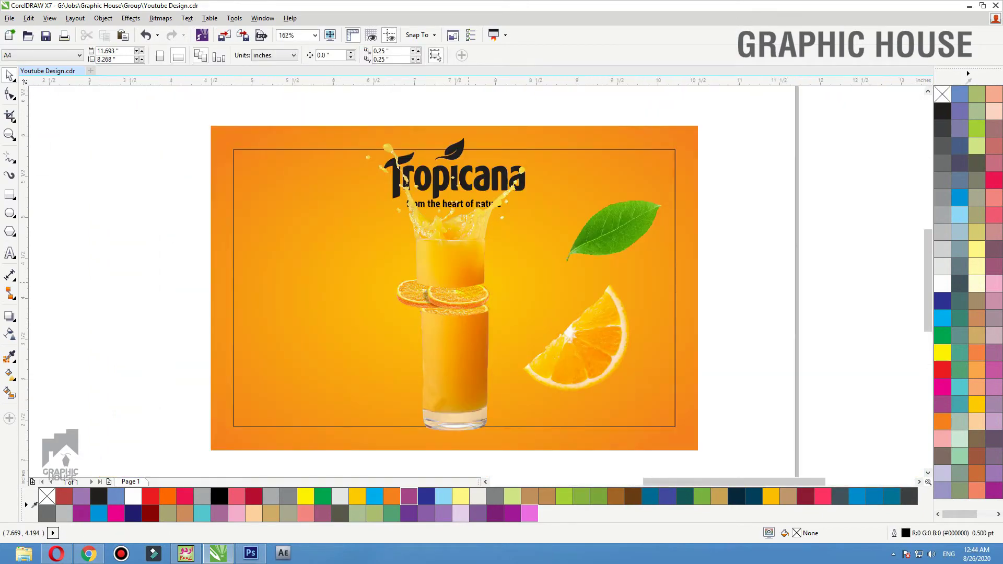
pyautogui.click(455, 240)
pyautogui.press('F2')
pyautogui.moveTo(315, 213); pyautogui.dragTo(606, 337)
pyautogui.moveTo(522, 335)
pyautogui.mouseDown()
pyautogui.moveTo(514, 357)
pyautogui.moveTo(516, 344)
pyautogui.mouseUp()
pyautogui.moveTo(567, 300); pyautogui.dragTo(568, 308)
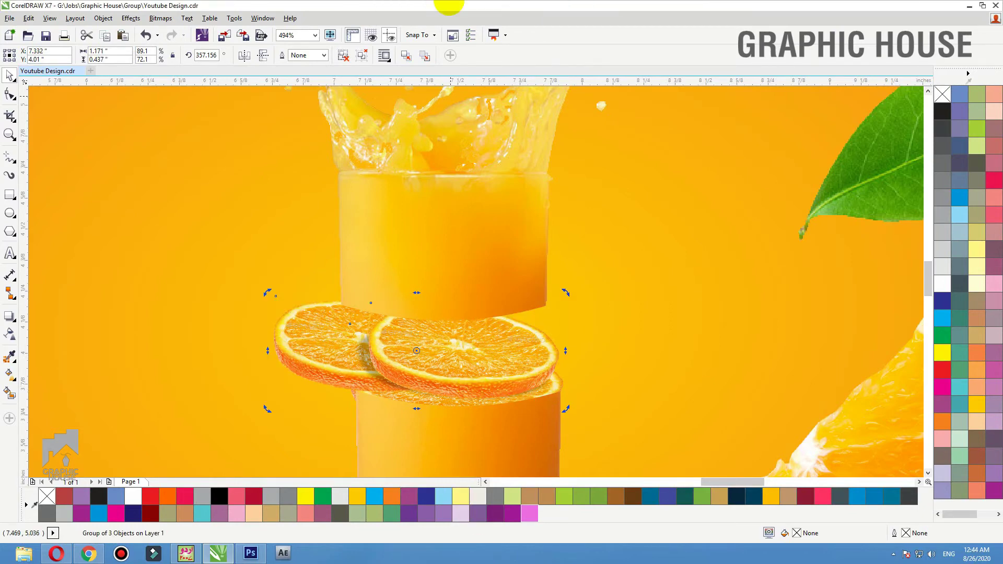
# Step: Rotate the orange slice group further to about 354.9 degrees and shift it slightly toward the right edge of the glass
pyautogui.moveTo(448, 7)
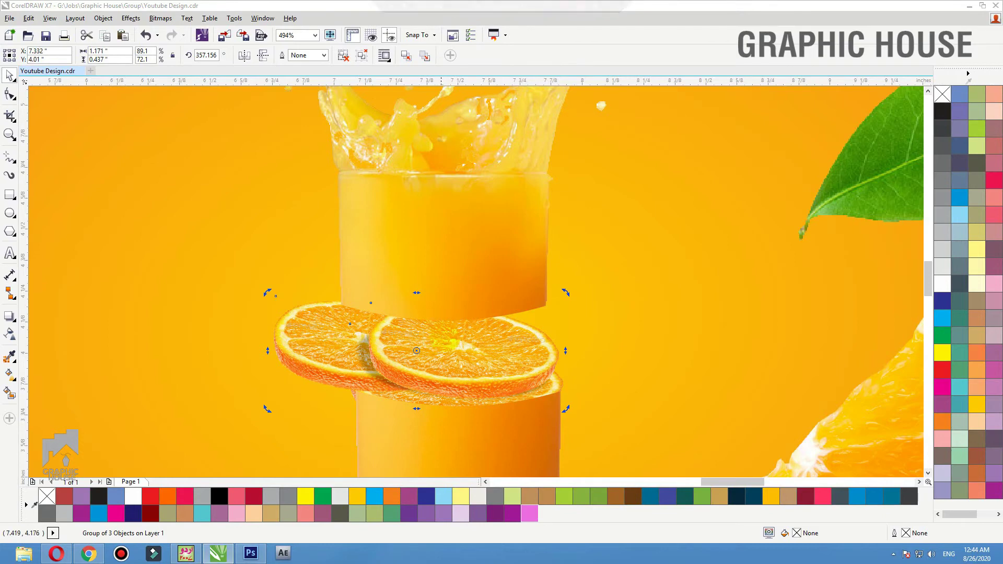
pyautogui.moveTo(450, 382); pyautogui.dragTo(444, 389)
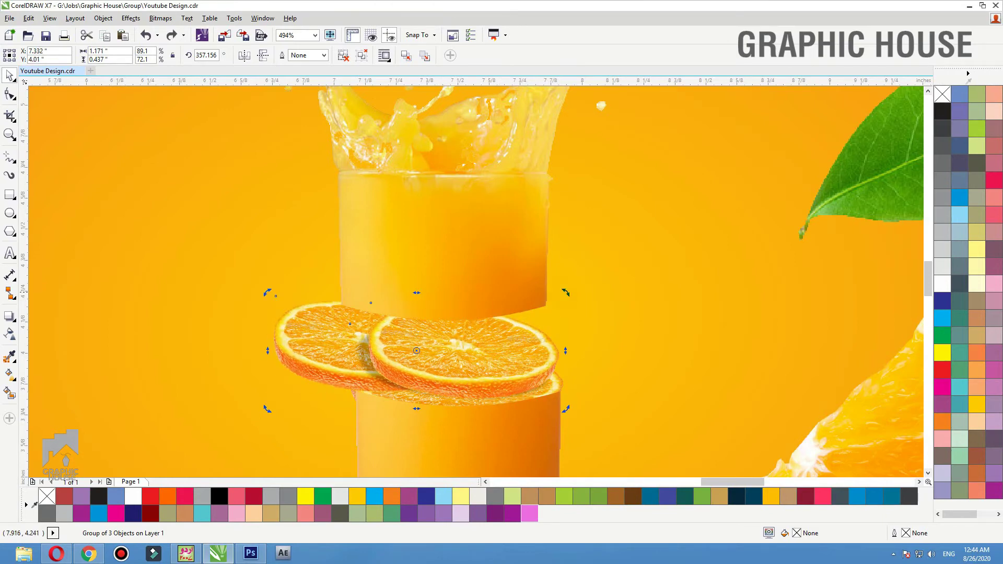
pyautogui.moveTo(568, 291); pyautogui.dragTo(570, 297)
pyautogui.moveTo(516, 340); pyautogui.dragTo(521, 341)
pyautogui.scroll(-2, 394, 337)
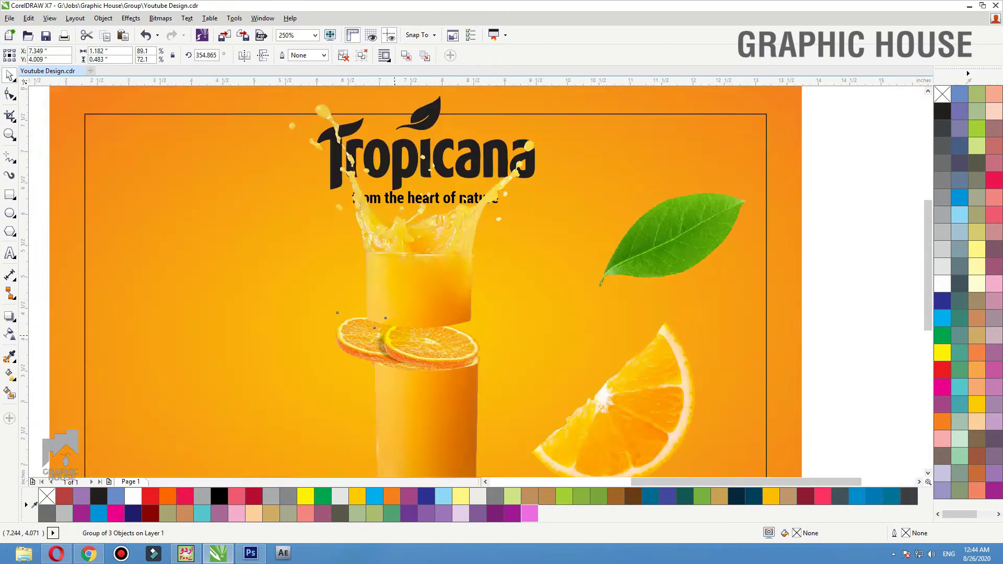
pyautogui.click(504, 217)
pyautogui.hotkey('shift', 'F2')
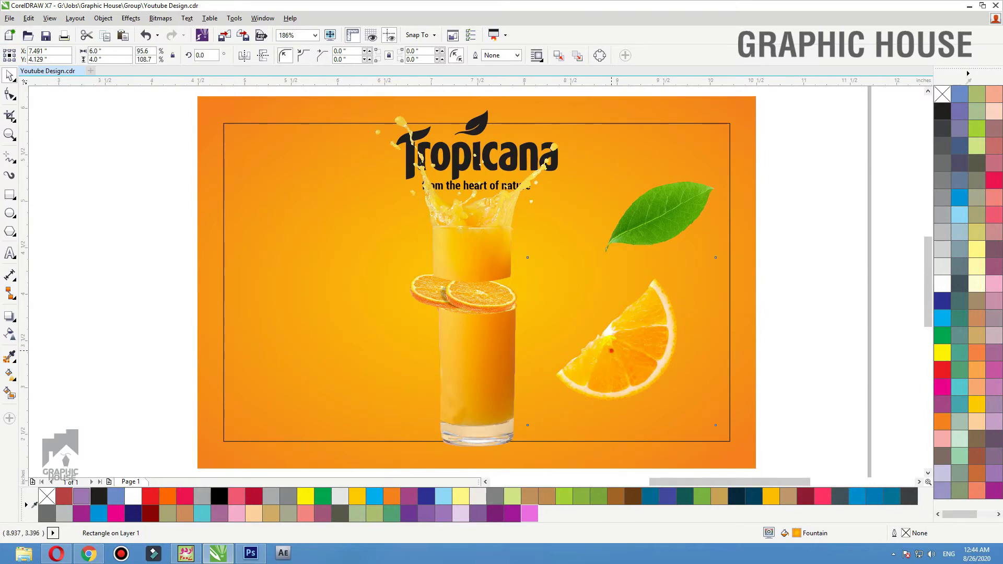
# Step: Move the orange wedge left of the upper glass half, shrink it to about 0.77 inch wide, and mirror it horizontally
pyautogui.click(611, 351)
pyautogui.moveTo(612, 351); pyautogui.dragTo(322, 274)
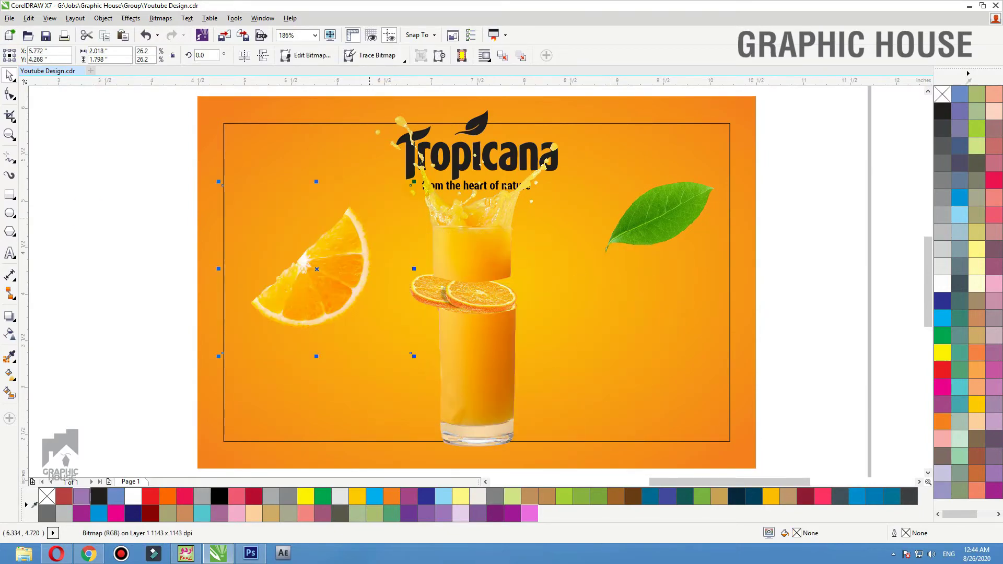
pyautogui.moveTo(414, 180); pyautogui.dragTo(356, 235)
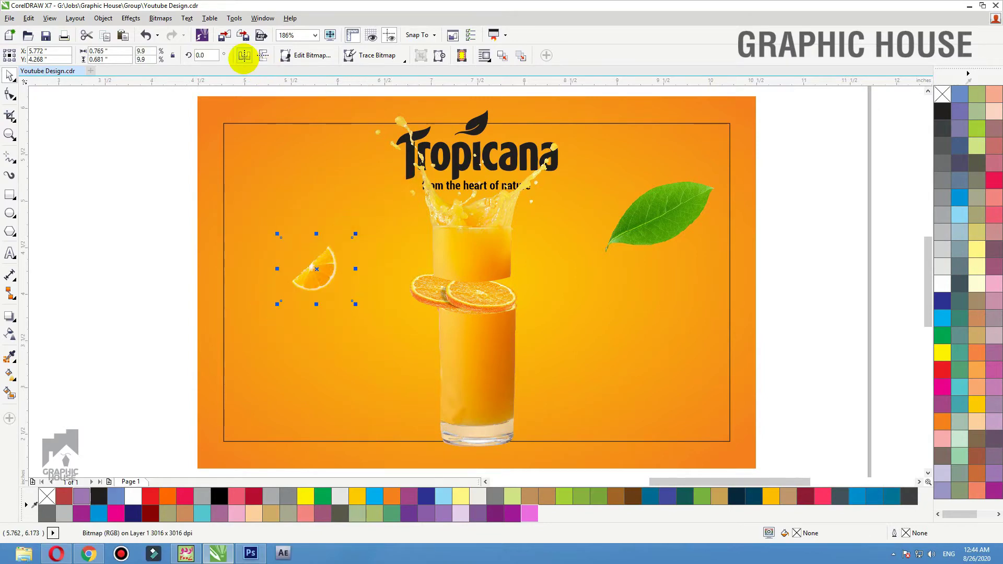
pyautogui.click(244, 55)
# Step: Copy the small orange wedge to the right of the lower glass half and mirror the copy horizontally
pyautogui.moveTo(321, 272); pyautogui.dragTo(562, 319)
pyautogui.rightClick(562, 317)
pyautogui.click(244, 56)
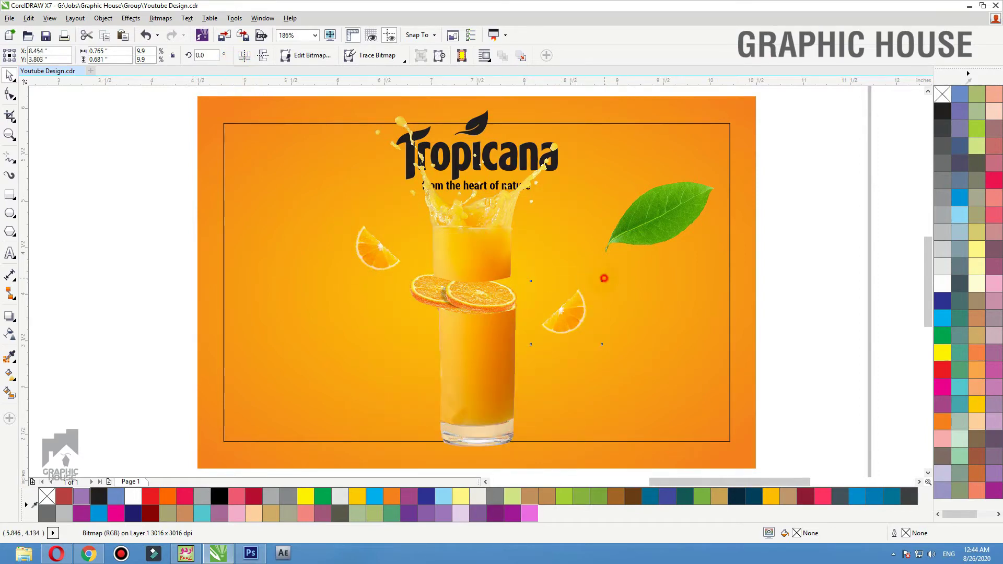
# Step: Copy the right-hand orange wedge to the left of the lower glass half and rotate the copy to about 112 degrees
pyautogui.moveTo(604, 278); pyautogui.dragTo(444, 388)
pyautogui.rightClick(408, 386)
pyautogui.click(243, 56)
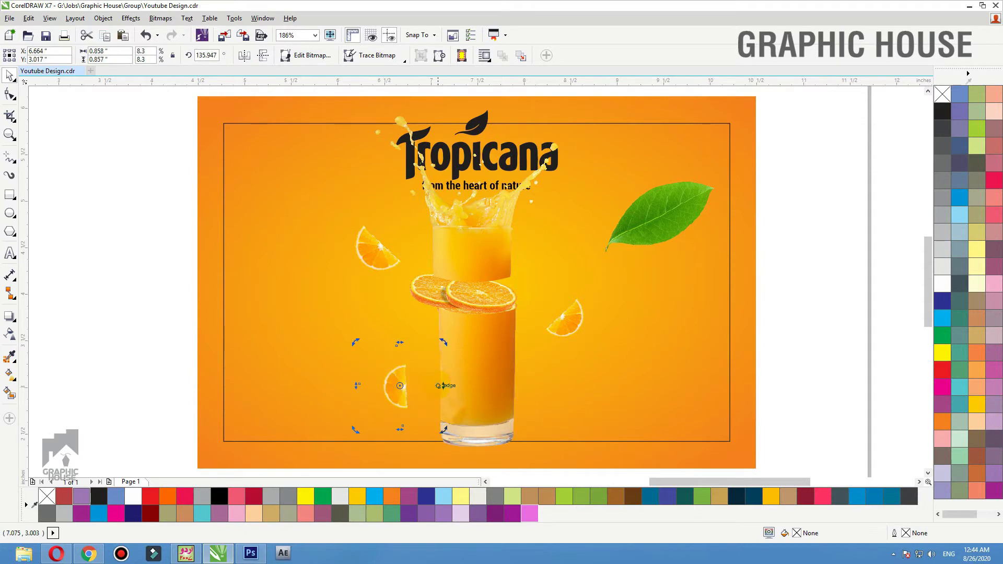
pyautogui.moveTo(441, 342); pyautogui.dragTo(384, 358)
pyautogui.hotkey('ctrl', 'z')
pyautogui.click(397, 376)
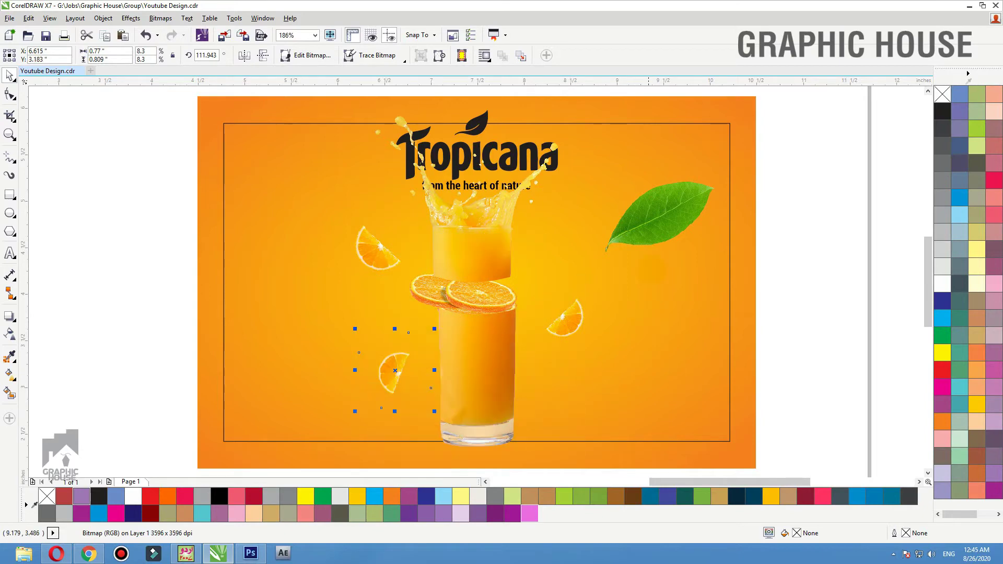
# Step: Move the green leaf to the right of the juice splash and shrink it to about 0.47 inch wide
pyautogui.click(653, 211)
pyautogui.moveTo(662, 239); pyautogui.dragTo(570, 240)
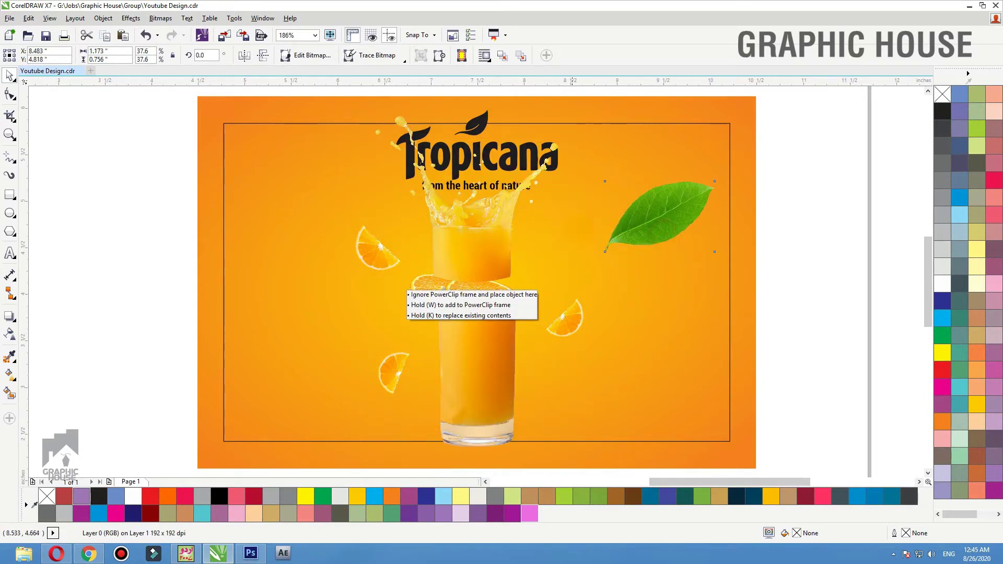
pyautogui.keyDown('shift'); pyautogui.click(629, 179); pyautogui.keyUp('shift')
pyautogui.click(572, 191)
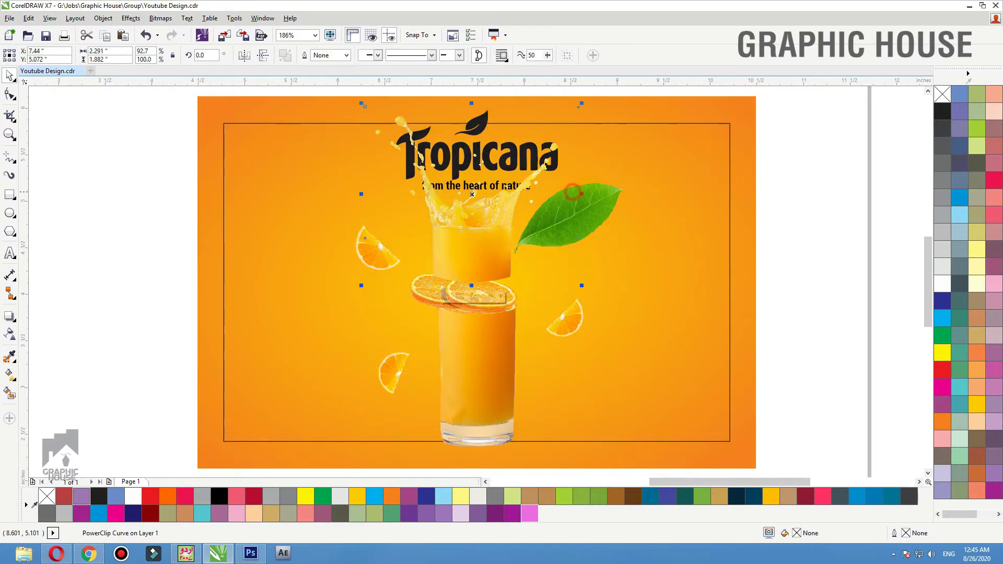
pyautogui.click(605, 182)
pyautogui.moveTo(623, 183); pyautogui.dragTo(574, 206)
pyautogui.click(559, 213)
pyautogui.hotkey('ctrl', 'z')
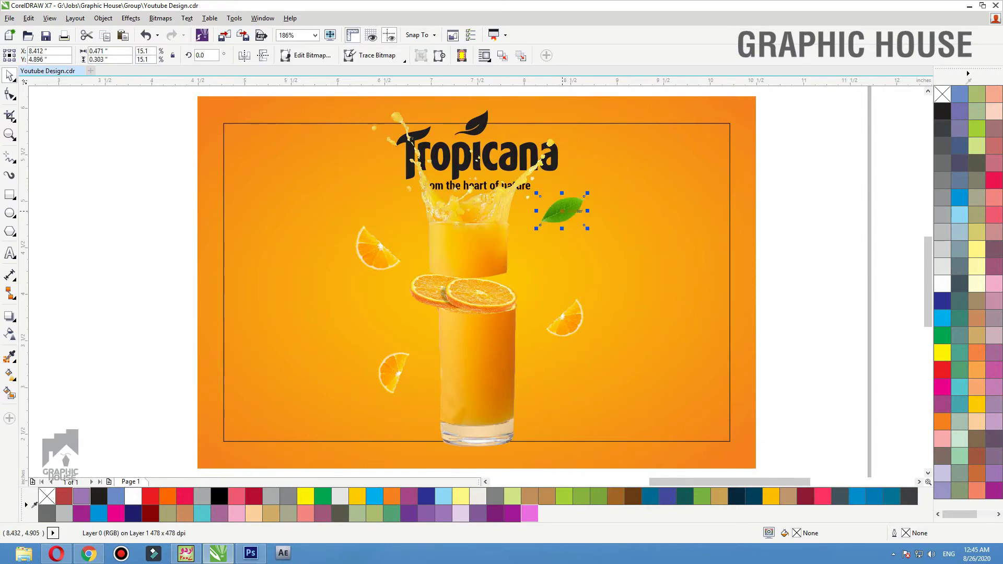
# Step: Duplicate the small leaf below the right-hand orange wedge and apply a Gaussian Blur of about 4.6 pixels to the copy
pyautogui.moveTo(583, 207); pyautogui.dragTo(582, 355)
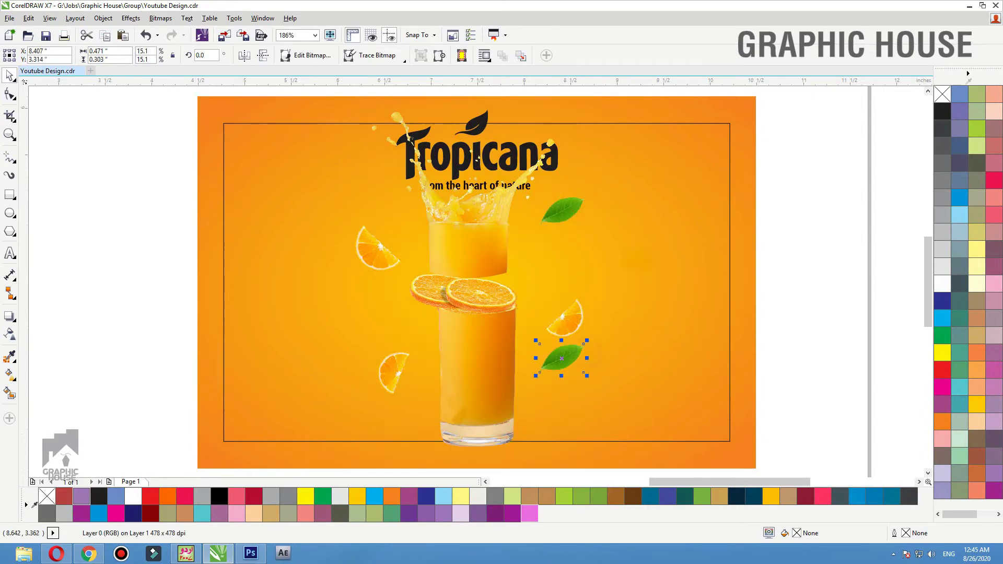
pyautogui.click(160, 18)
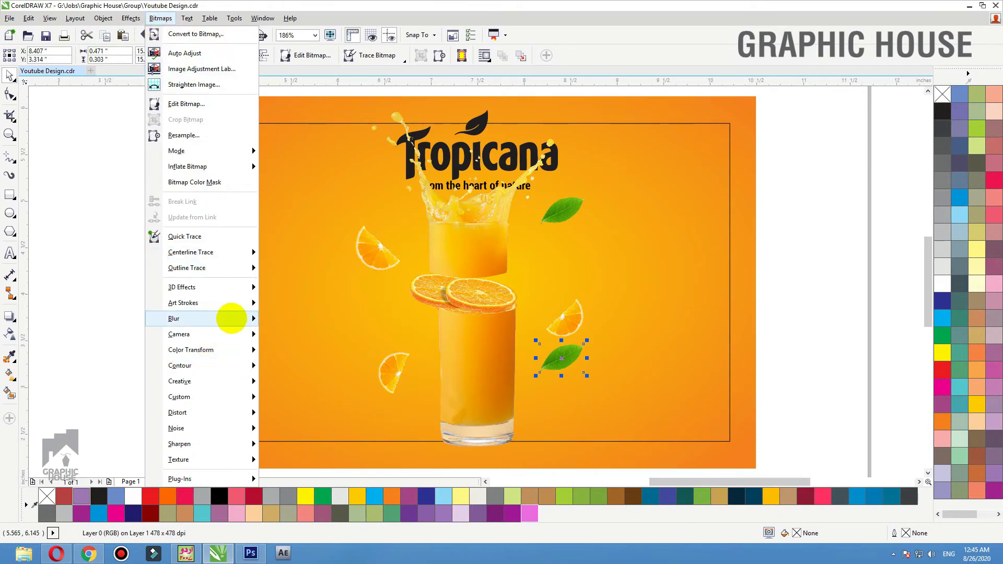
pyautogui.moveTo(224, 318)
pyautogui.click(315, 333)
pyautogui.moveTo(486, 265); pyautogui.dragTo(421, 266)
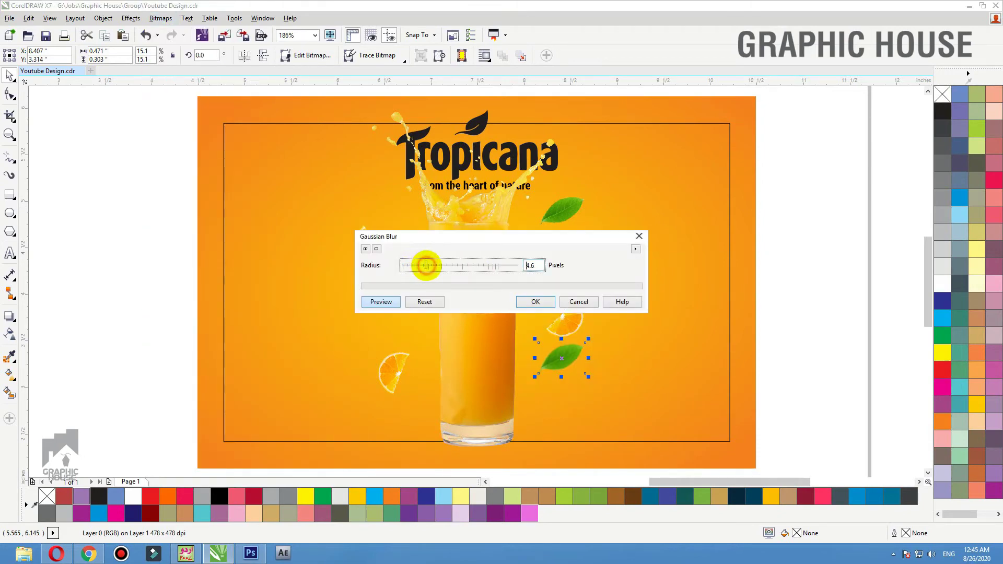
pyautogui.click(536, 302)
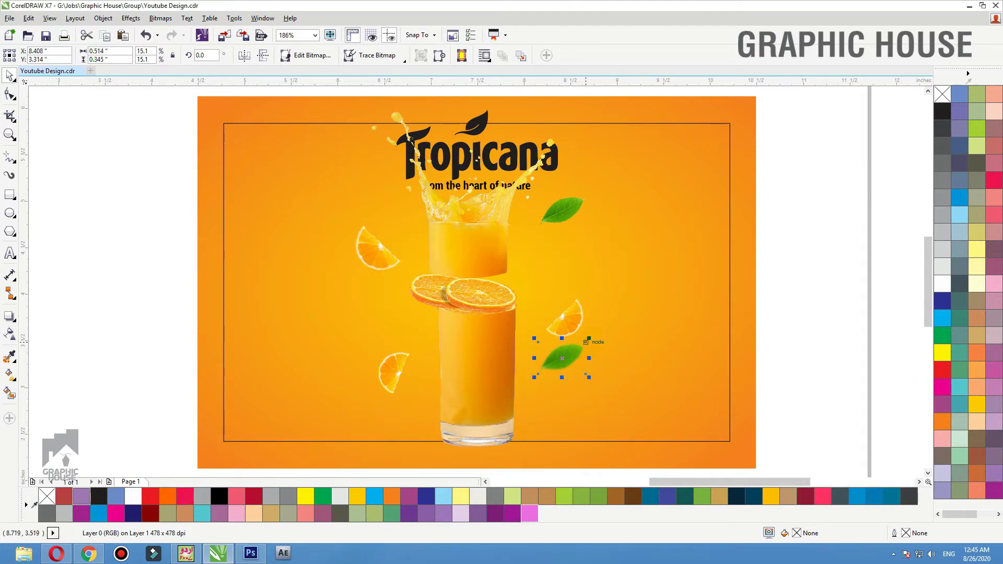
# Step: Place small rotated copies of the blurred leaf on the lower-left orange wedge and above the left round slice
pyautogui.moveTo(586, 340); pyautogui.dragTo(413, 369)
pyautogui.rightClick(410, 399)
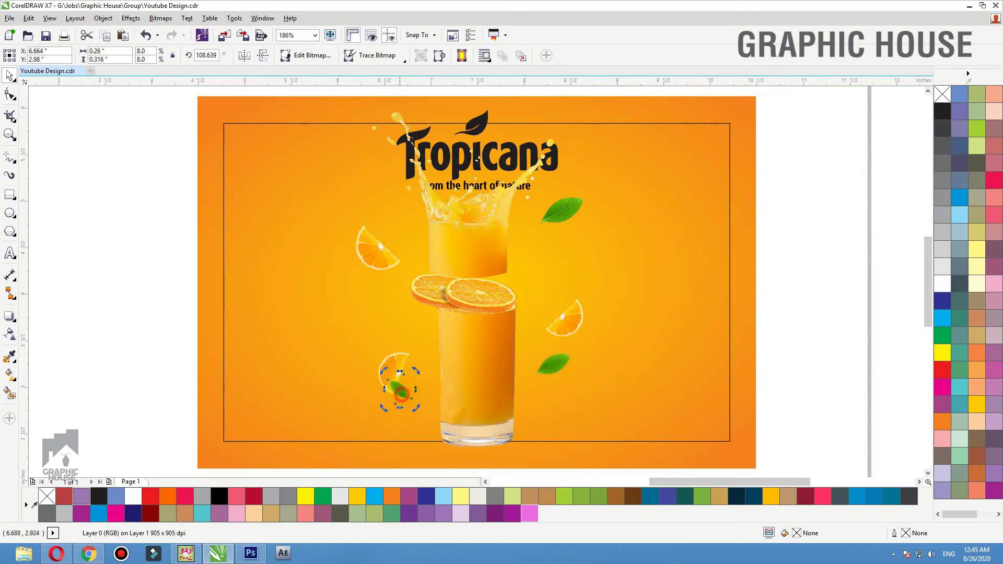
pyautogui.moveTo(397, 393); pyautogui.dragTo(399, 247)
pyautogui.moveTo(468, 246); pyautogui.dragTo(330, 254)
pyautogui.hotkey('ctrl', 'z')
# Step: Copy the sharp leaf to the left edge of the lower glass half, shrunk to about 0.29 inch wide
pyautogui.moveTo(813, 173); pyautogui.dragTo(496, 260)
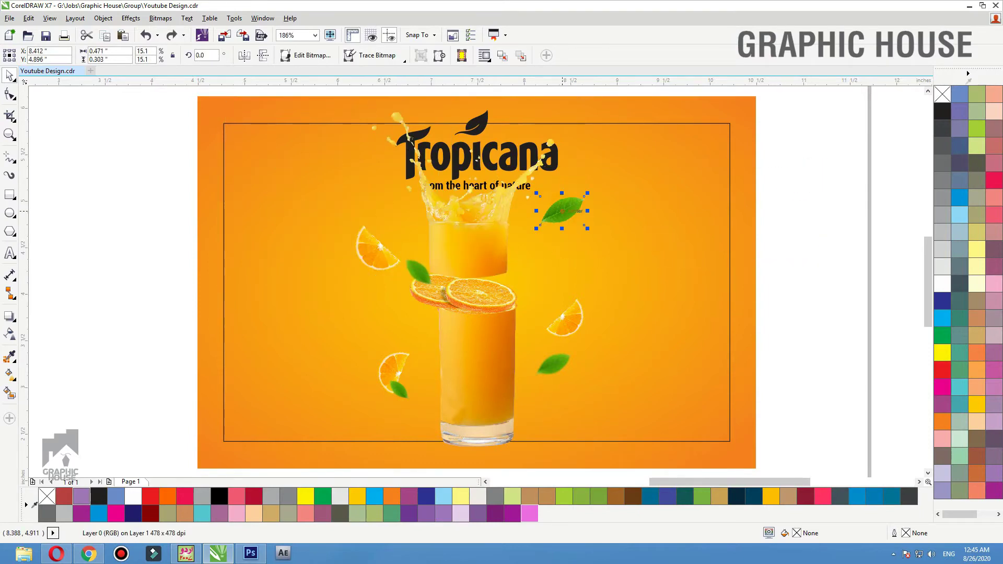
pyautogui.moveTo(561, 211); pyautogui.dragTo(438, 342)
pyautogui.rightClick(435, 333)
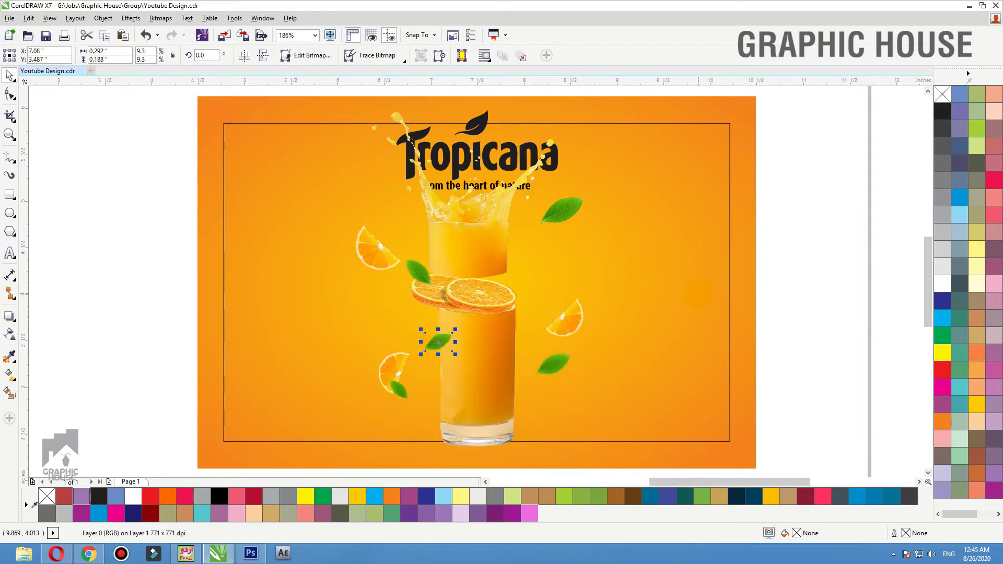
# Step: Move the Tropicana logo and tagline together off the juice splash to the artwork's left edge
pyautogui.moveTo(804, 209); pyautogui.dragTo(380, 94)
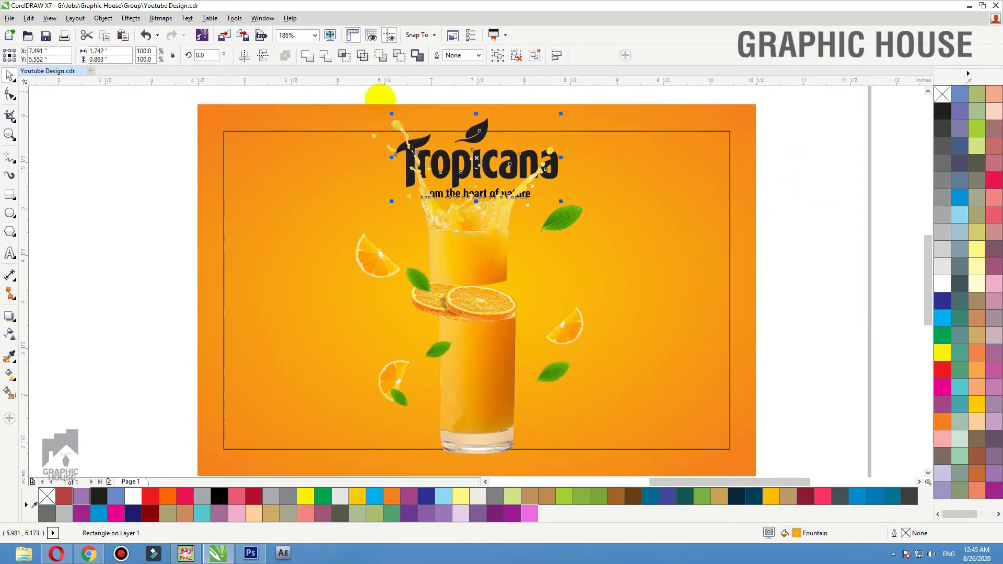
pyautogui.moveTo(477, 163); pyautogui.dragTo(260, 320)
pyautogui.moveTo(496, 215); pyautogui.dragTo(464, 175)
pyautogui.hotkey('ctrl', 'z')
# Step: Extract the full juice glass image from a copy of the upper glass PowerClip and delete the empty frame
pyautogui.scroll(-1, 468, 182)
pyautogui.moveTo(508, 199); pyautogui.dragTo(717, 291)
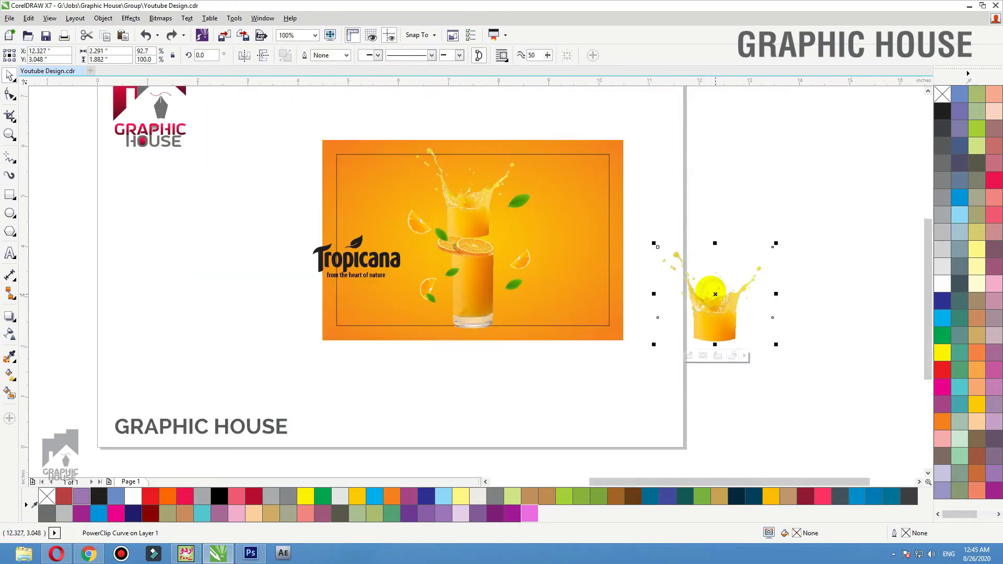
pyautogui.rightClick(716, 289)
pyautogui.click(772, 156)
pyautogui.moveTo(701, 340); pyautogui.dragTo(473, 365)
pyautogui.click(761, 257)
pyautogui.press('Delete')
# Step: Crop the lower part off the extracted glass image, keeping the splash and upper juice at about 1.66 inches high
pyautogui.scroll(-1, 499, 270)
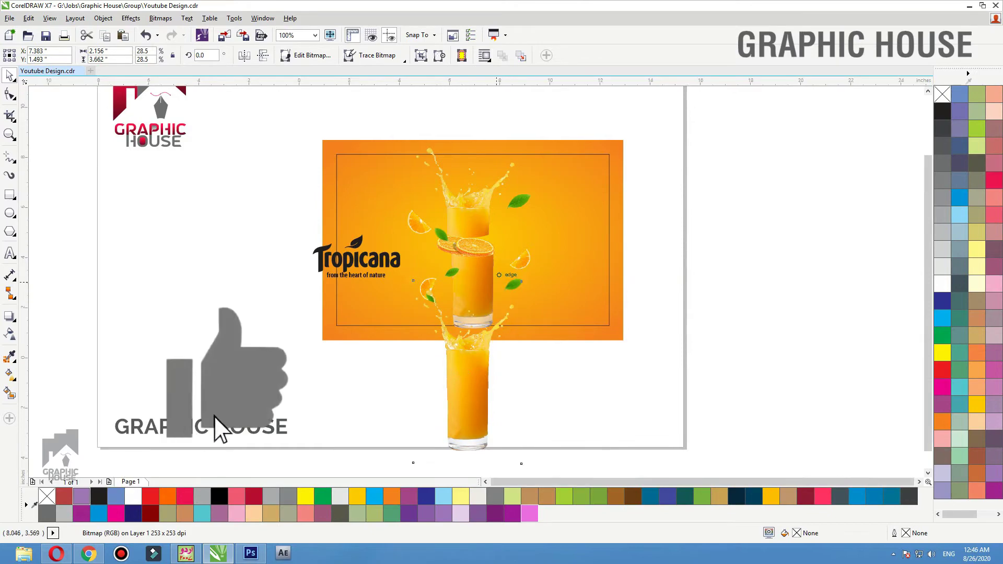
pyautogui.press('F2')
pyautogui.moveTo(378, 257); pyautogui.dragTo(553, 397)
pyautogui.press('F10')
pyautogui.moveTo(413, 318); pyautogui.dragTo(605, 442)
pyautogui.moveTo(603, 389); pyautogui.dragTo(602, 251)
pyautogui.press('space')
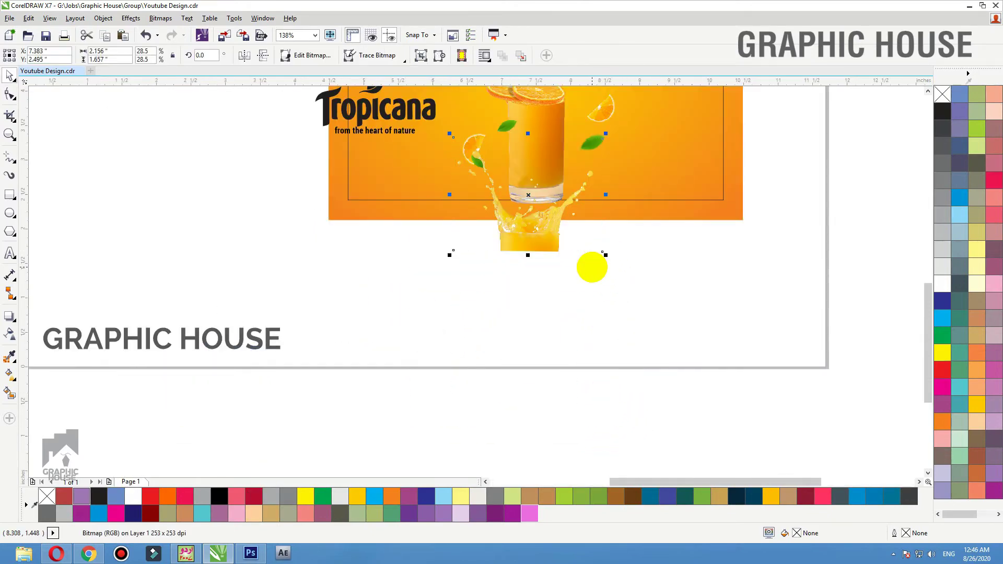
# Step: Enlarge the cropped splash to about 4.47 inches wide and position it over the artwork's lower edge, around the glass base
pyautogui.scroll(-3, 546, 263)
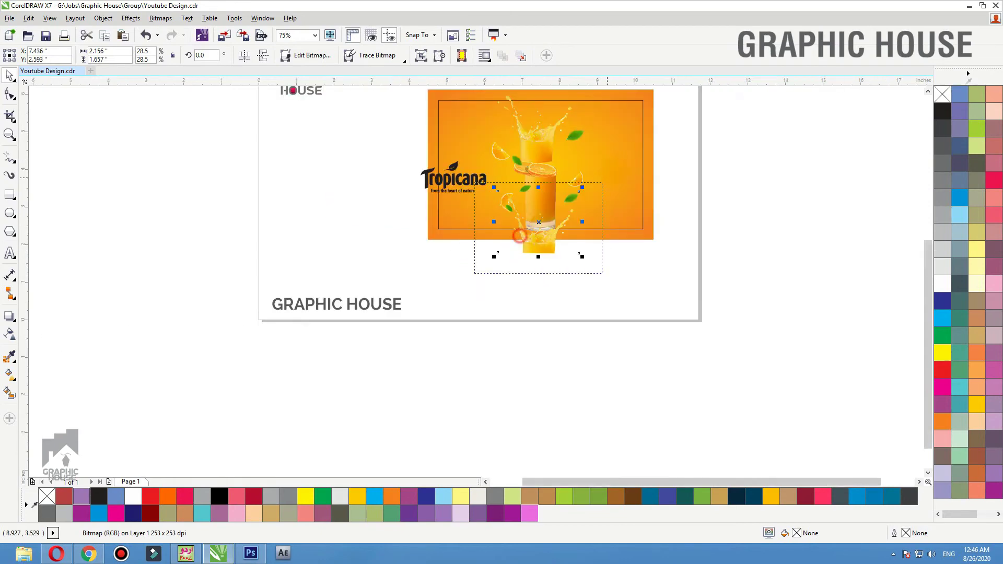
pyautogui.scroll(4, 544, 282)
pyautogui.scroll(-3, 540, 306)
pyautogui.moveTo(544, 265); pyautogui.dragTo(617, 209)
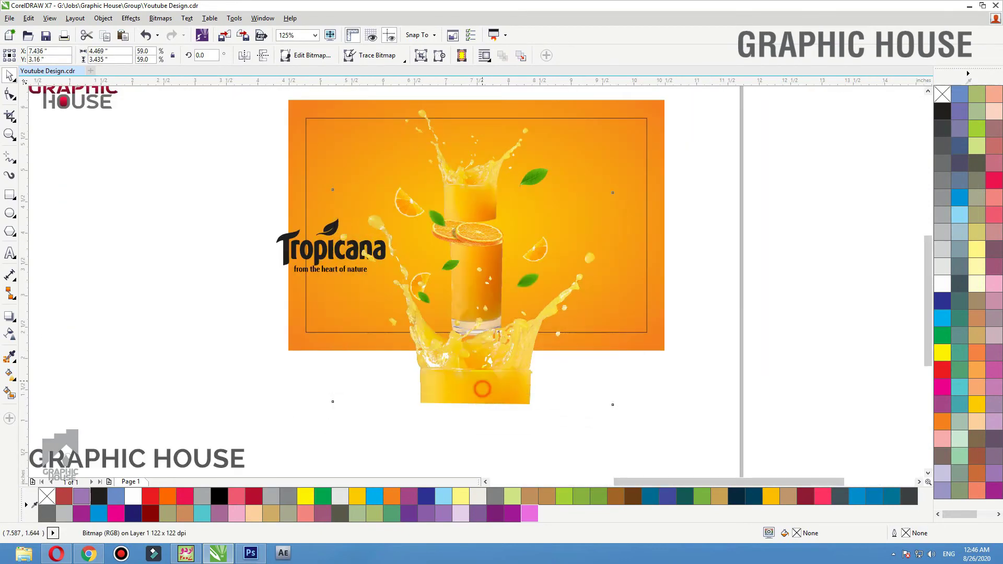
pyautogui.moveTo(482, 391); pyautogui.dragTo(484, 387)
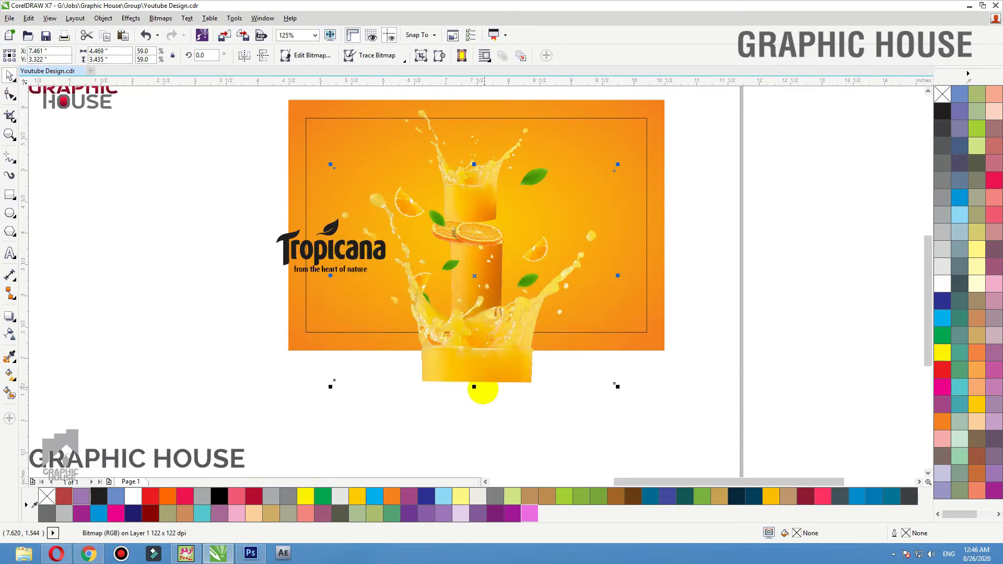
# Step: Try the Add, Subtract, Difference and Multiply merge modes on the large splash, and set its transparency to Divide
pyautogui.click(10, 334)
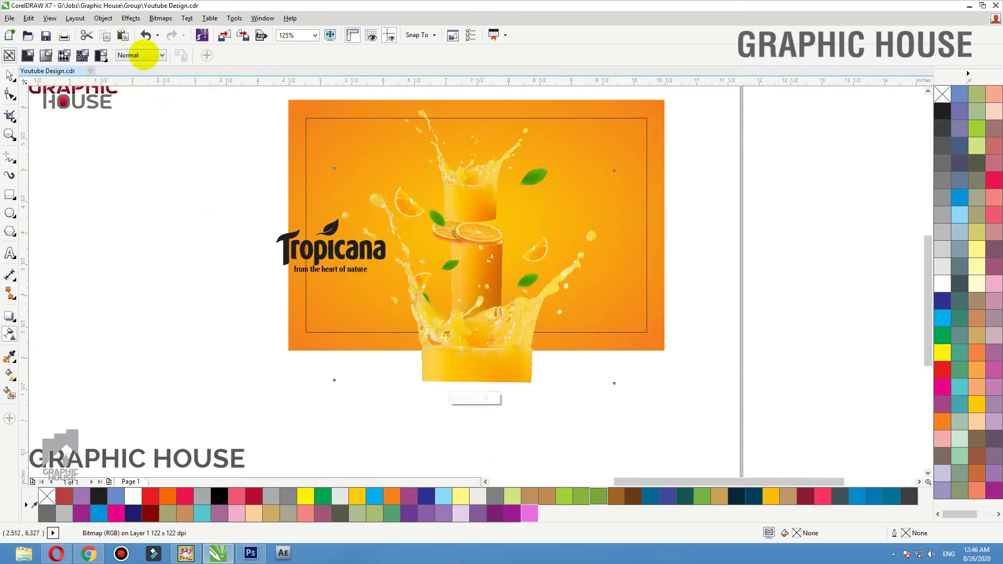
pyautogui.click(141, 55)
pyautogui.click(137, 75)
pyautogui.click(141, 55)
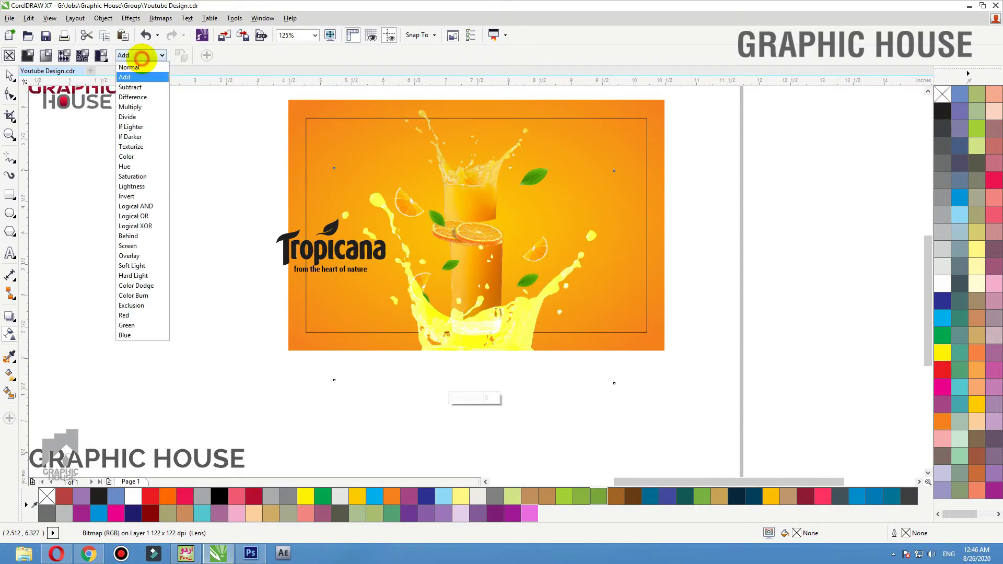
pyautogui.click(135, 82)
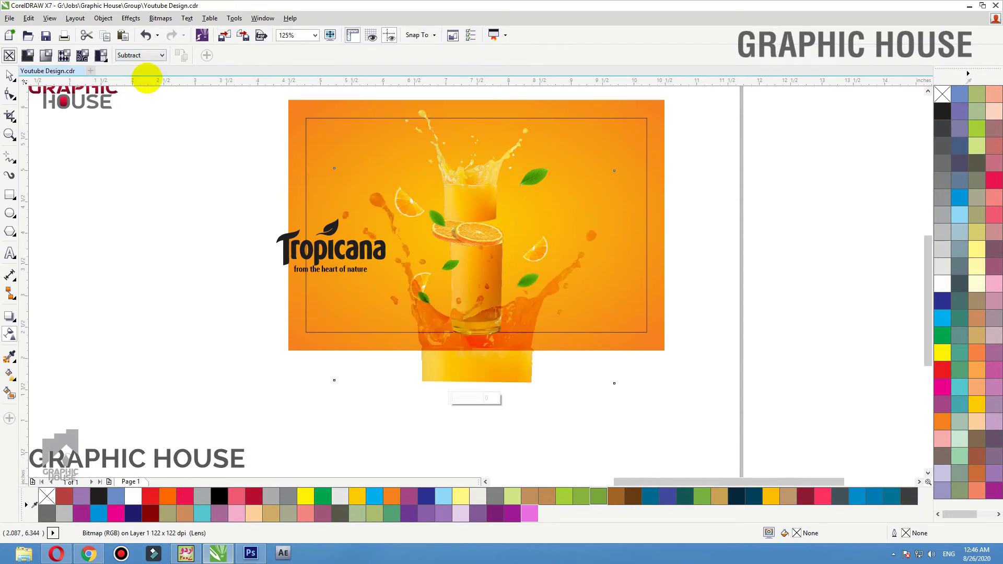
pyautogui.click(141, 55)
pyautogui.click(140, 97)
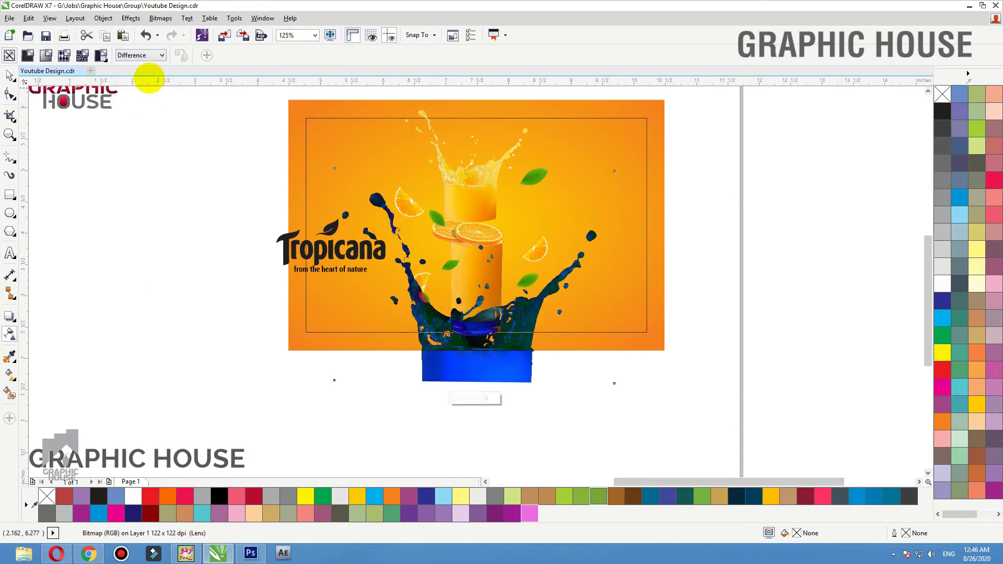
pyautogui.click(141, 54)
pyautogui.click(140, 107)
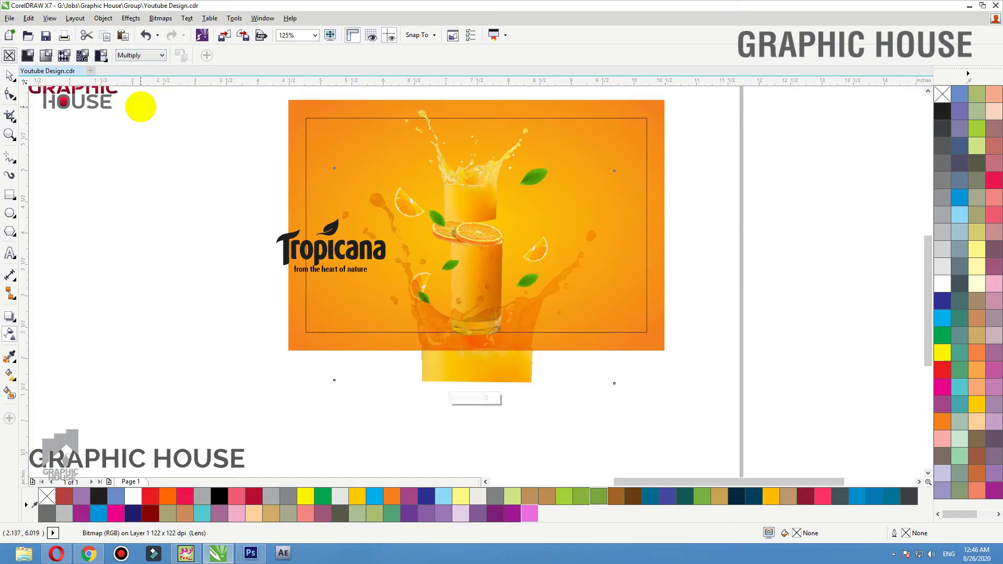
pyautogui.click(140, 56)
pyautogui.click(139, 117)
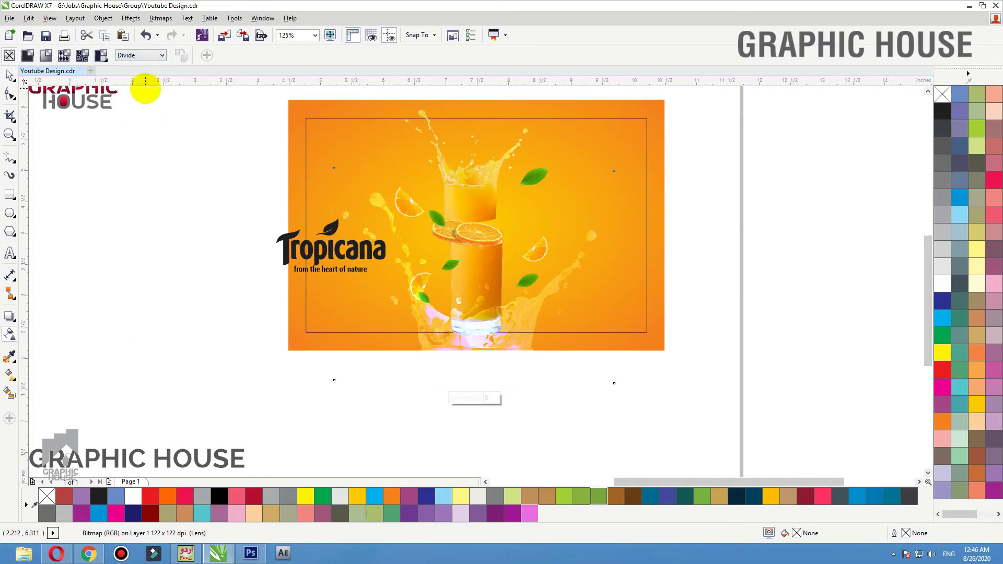
# Step: Lower the large splash slightly and PowerClip it inside the orange gradient background
pyautogui.click(9, 76)
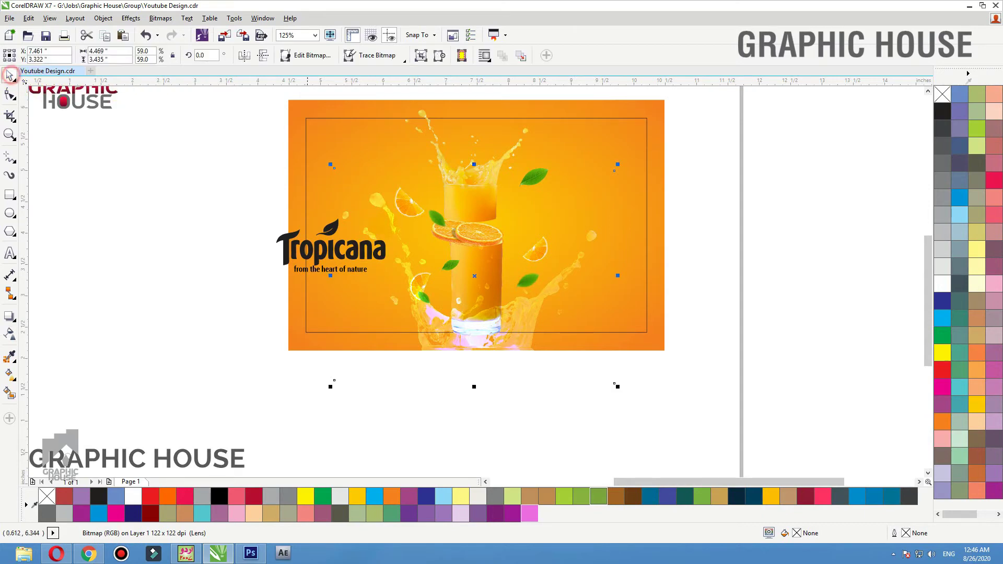
pyautogui.click(513, 358)
pyautogui.moveTo(513, 357); pyautogui.dragTo(514, 363)
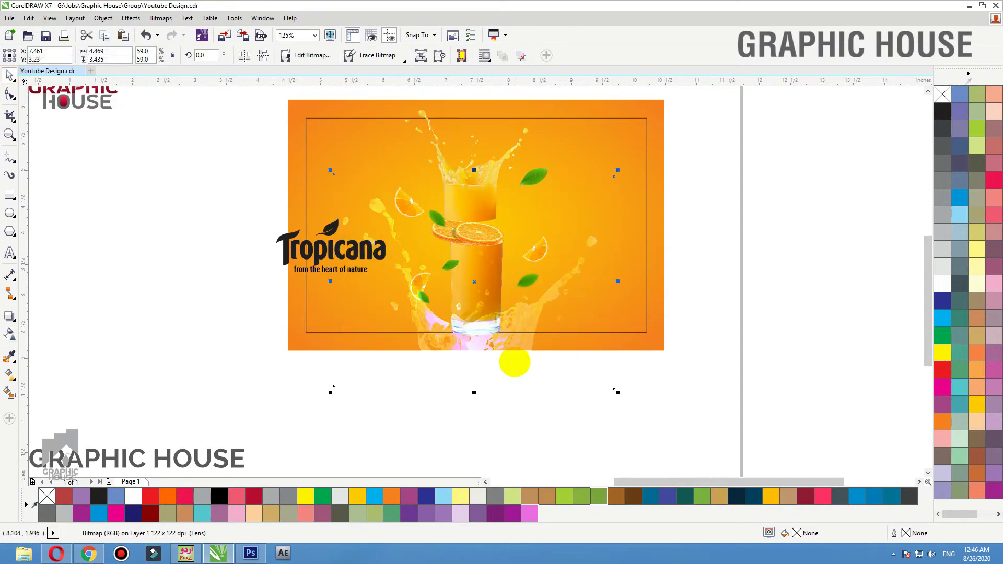
pyautogui.rightClick(514, 353)
pyautogui.click(561, 139)
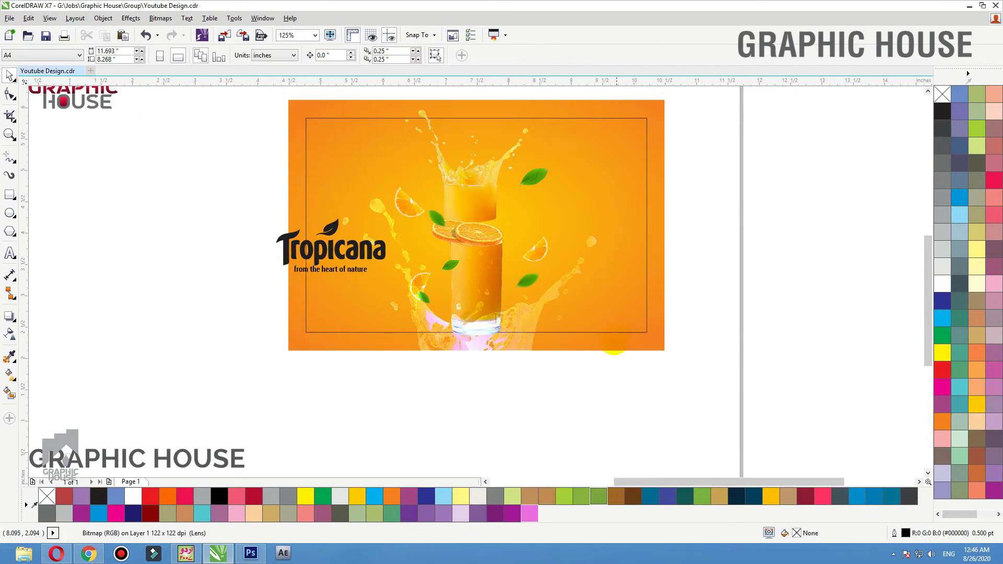
pyautogui.click(611, 345)
pyautogui.click(501, 296)
pyautogui.click(765, 210)
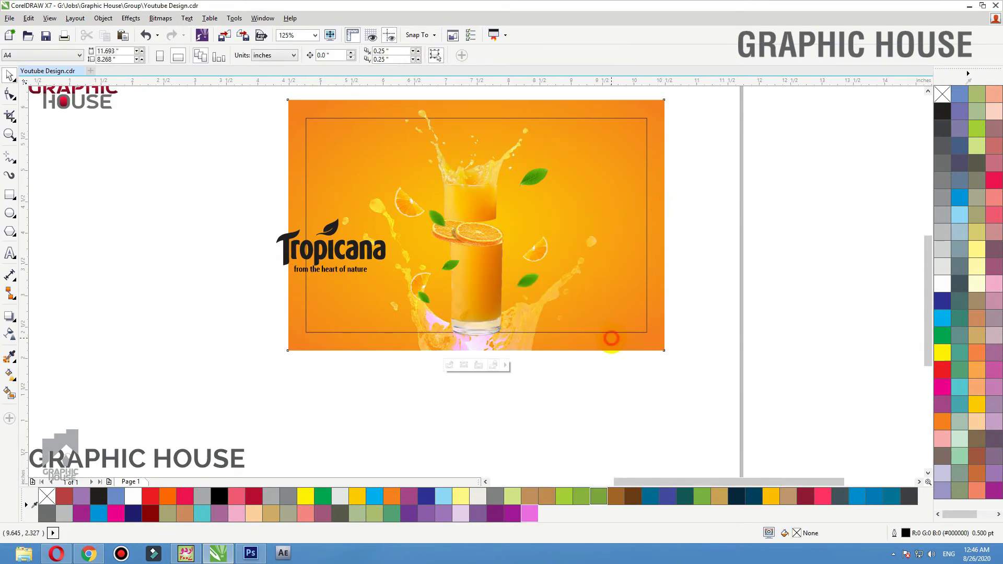
# Step: Move the Tropicana logo to the upper-left corner of the margin frame and shrink it to about 1.67 inches wide
pyautogui.hotkey('shift', 'F2')
pyautogui.click(225, 339)
pyautogui.click(250, 329)
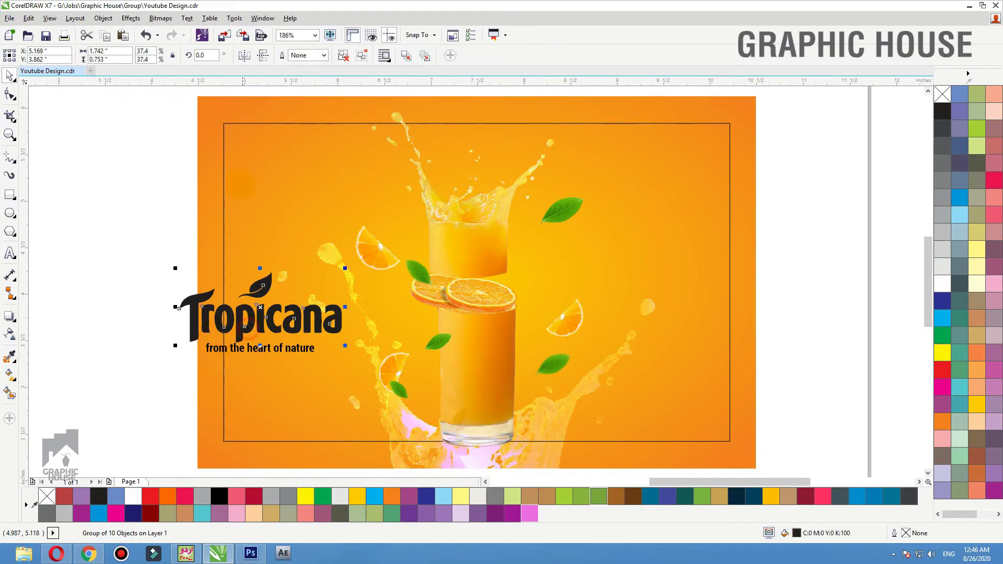
pyautogui.click(223, 168)
pyautogui.moveTo(255, 319); pyautogui.dragTo(301, 160)
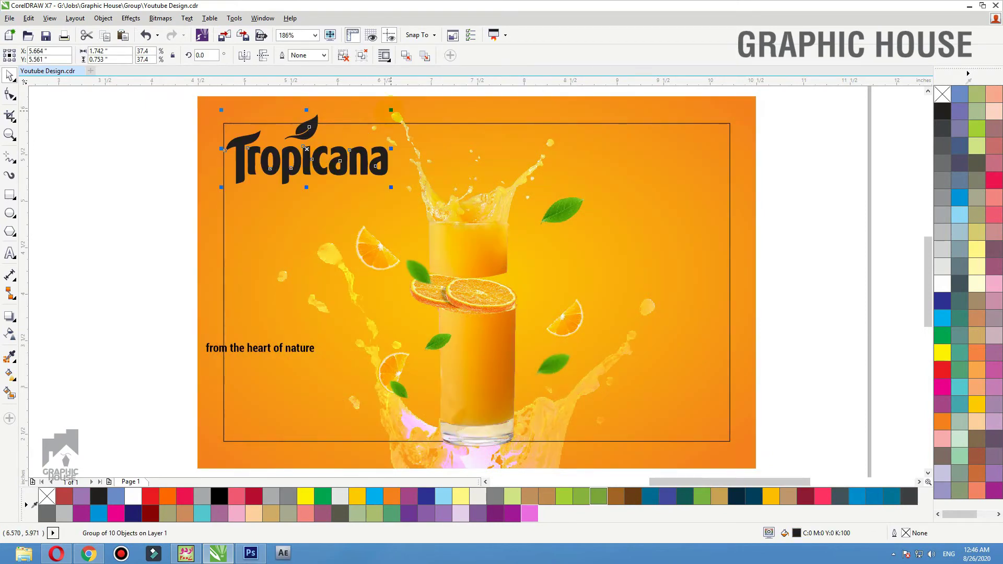
pyautogui.moveTo(391, 109); pyautogui.dragTo(384, 113)
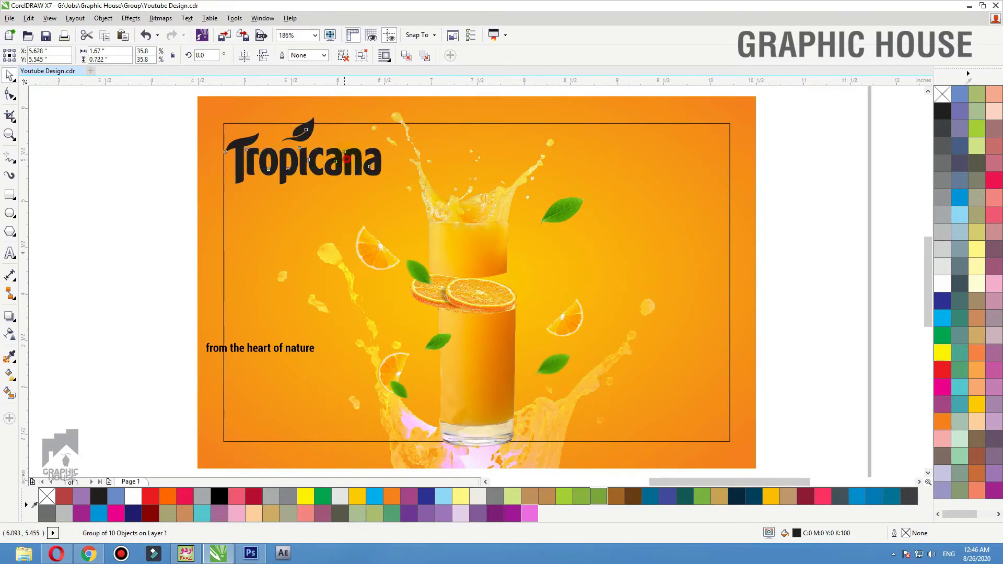
pyautogui.moveTo(303, 154); pyautogui.dragTo(303, 155)
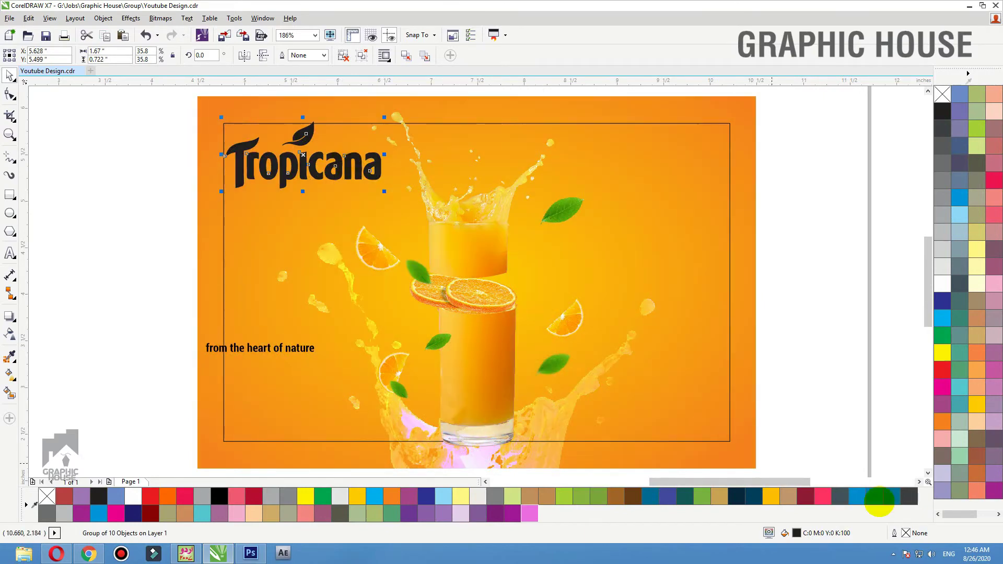
# Step: Fill the Tropicana logo with dark green C100 M0 Y100 K60 and add that colour to the palette
pyautogui.click(941, 336)
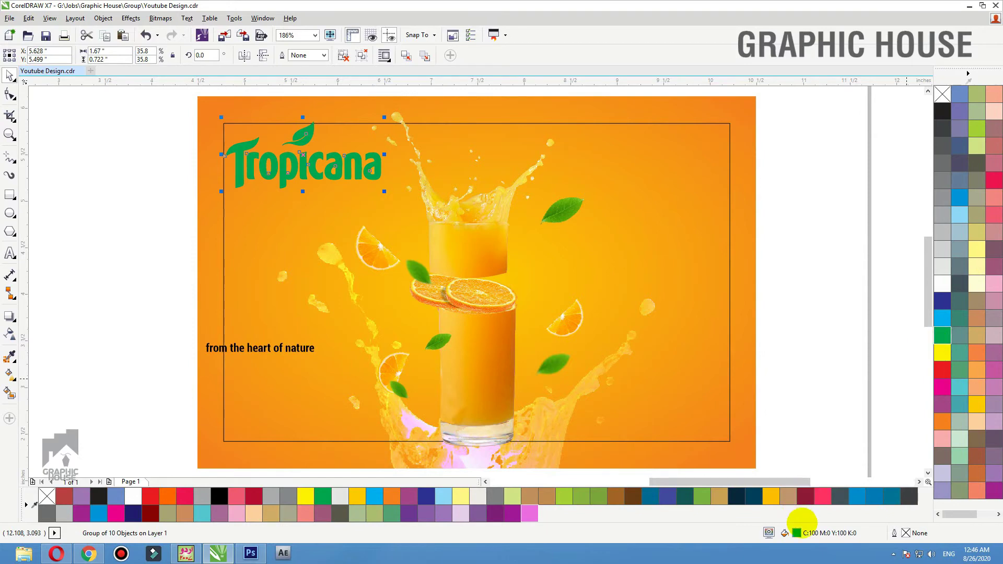
pyautogui.doubleClick(796, 533)
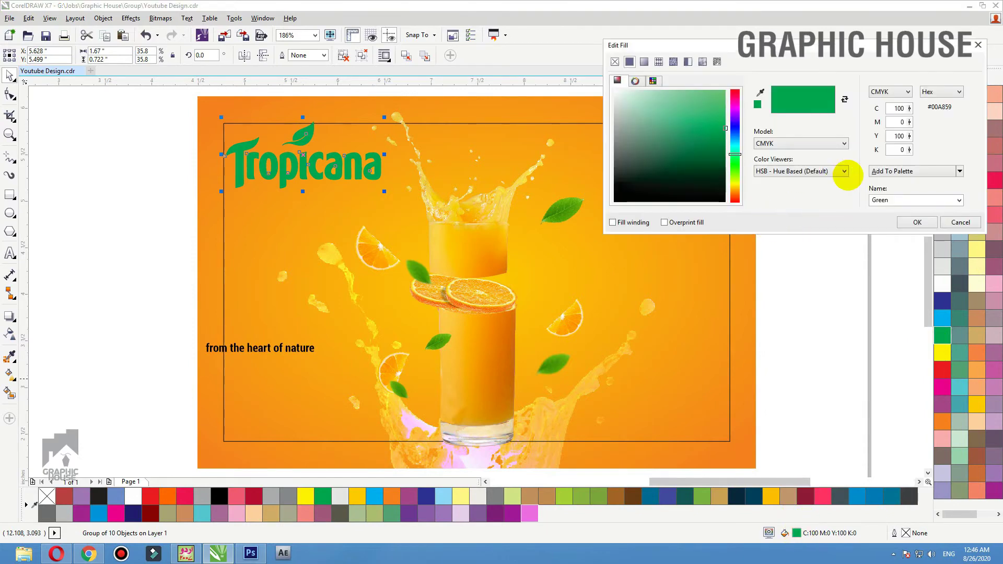
pyautogui.doubleClick(898, 150)
pyautogui.write('6')
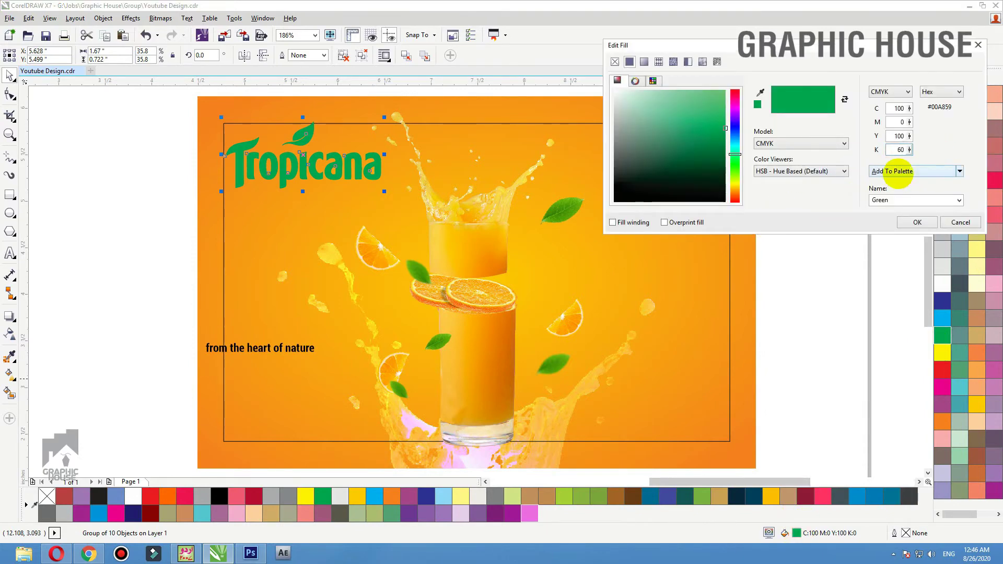
pyautogui.click(897, 171)
pyautogui.click(917, 222)
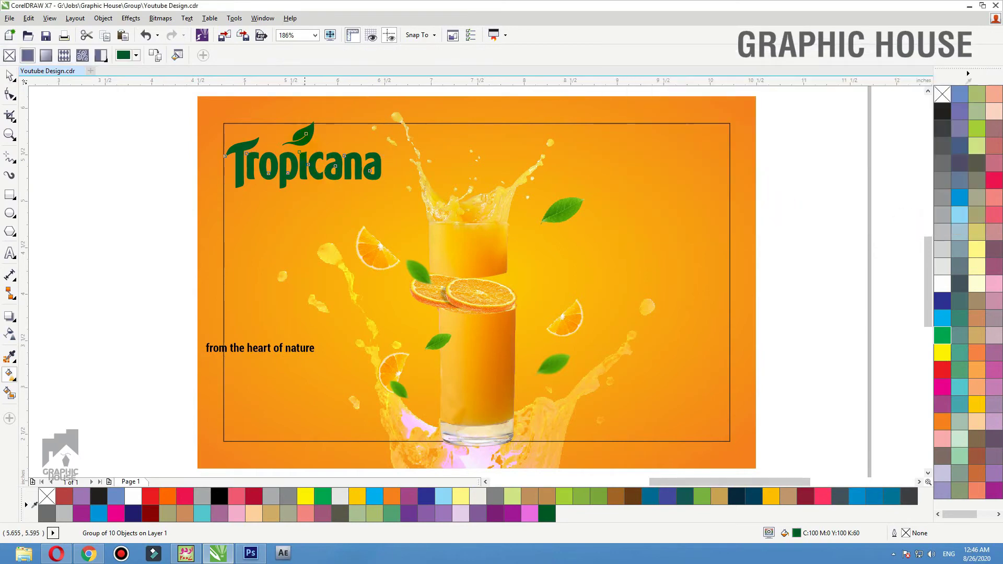
# Step: Apply a vertical gradient to the logo, running from dark green at its top to bright green at its bottom
pyautogui.moveTo(302, 175); pyautogui.dragTo(297, 176)
pyautogui.click(943, 334)
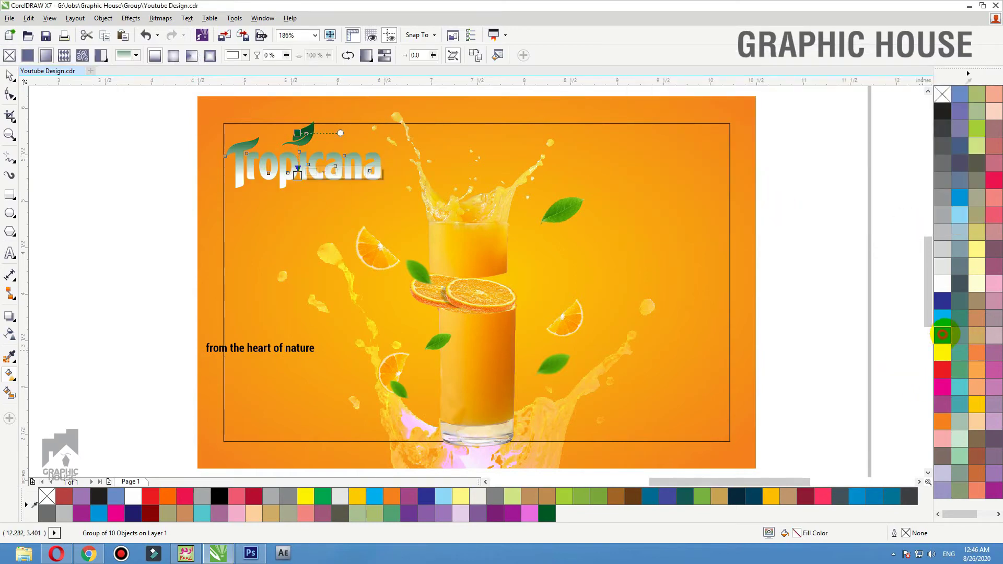
pyautogui.press('space')
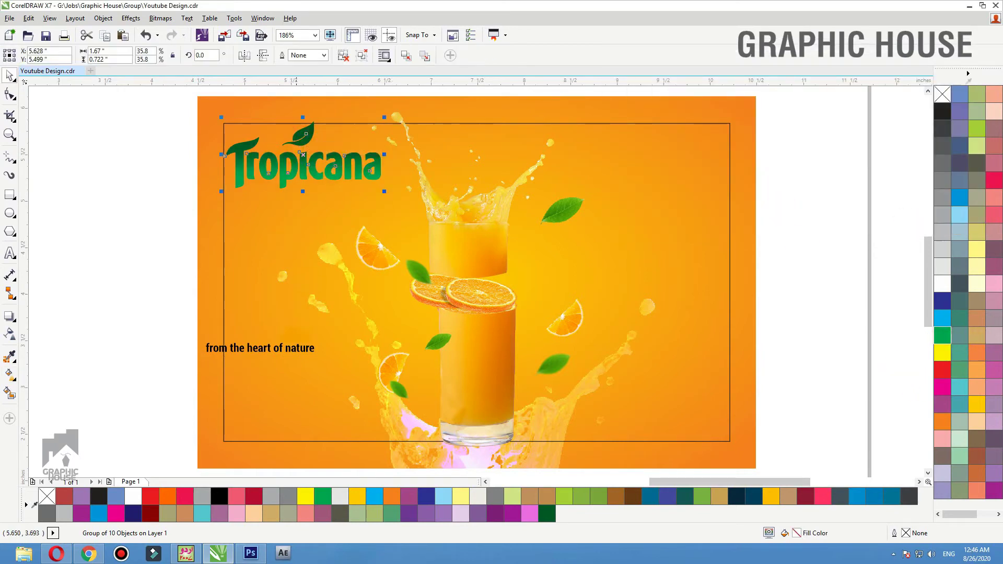
# Step: Place the tagline beneath the Tropicana logo and change its text to Title Case
pyautogui.moveTo(287, 350); pyautogui.dragTo(331, 200)
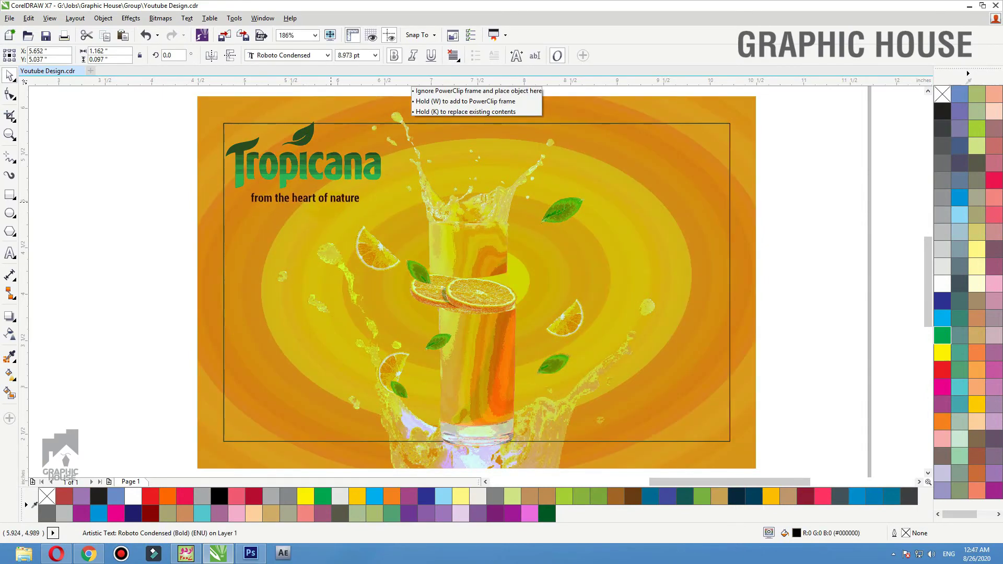
pyautogui.moveTo(392, 112); pyautogui.dragTo(167, 235)
pyautogui.click(187, 18)
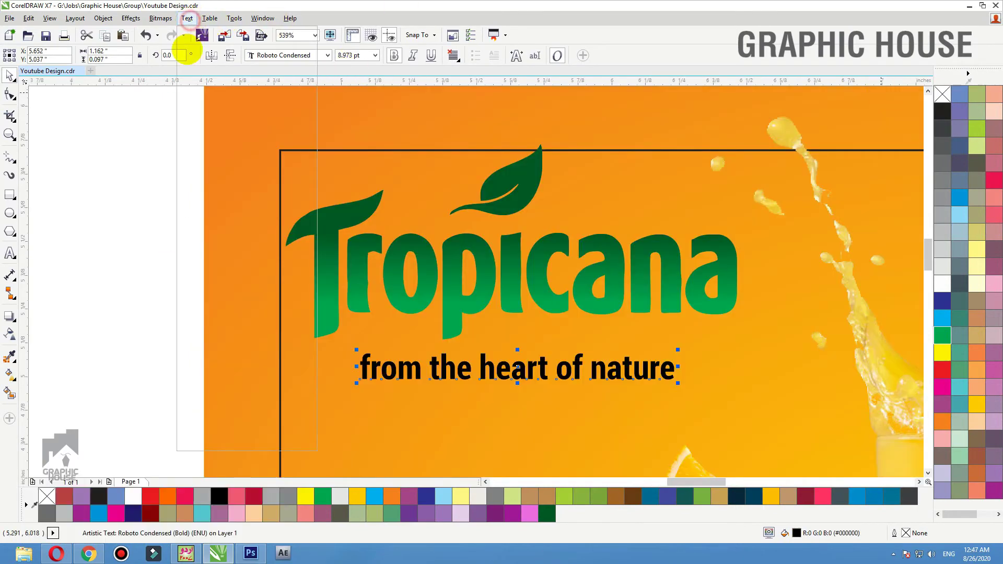
pyautogui.click(214, 354)
pyautogui.click(436, 277)
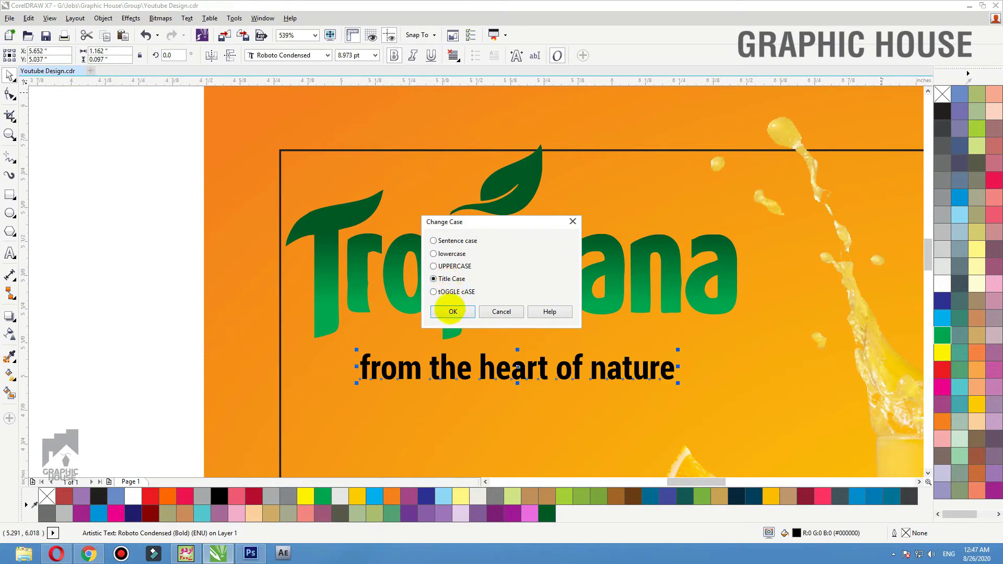
pyautogui.click(449, 311)
# Step: Tilt the tagline upward about 1.5 degrees close under the logo, and make it white at about 10 pt
pyautogui.moveTo(559, 364); pyautogui.dragTo(545, 363)
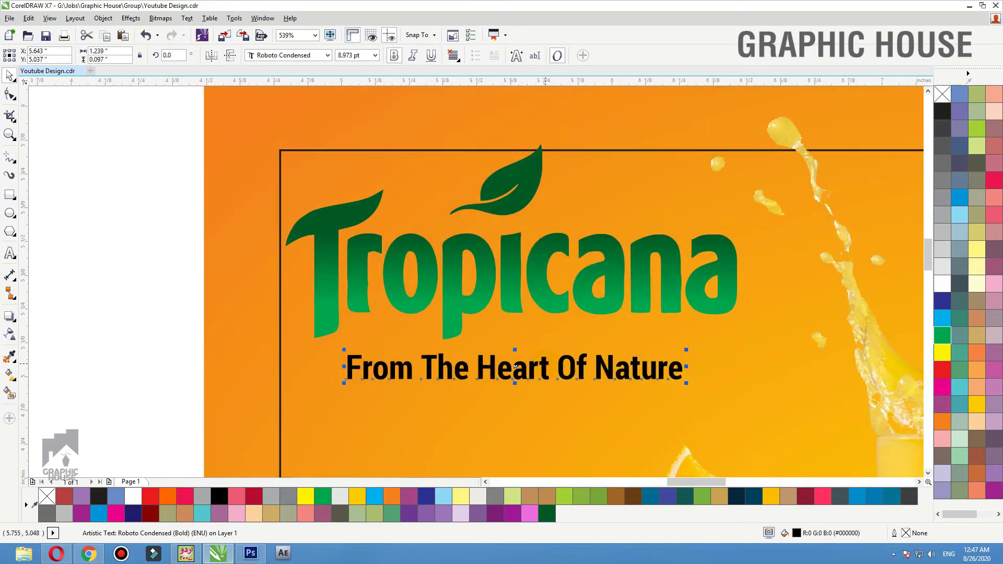
pyautogui.moveTo(687, 350); pyautogui.dragTo(686, 346)
pyautogui.moveTo(605, 366); pyautogui.dragTo(610, 361)
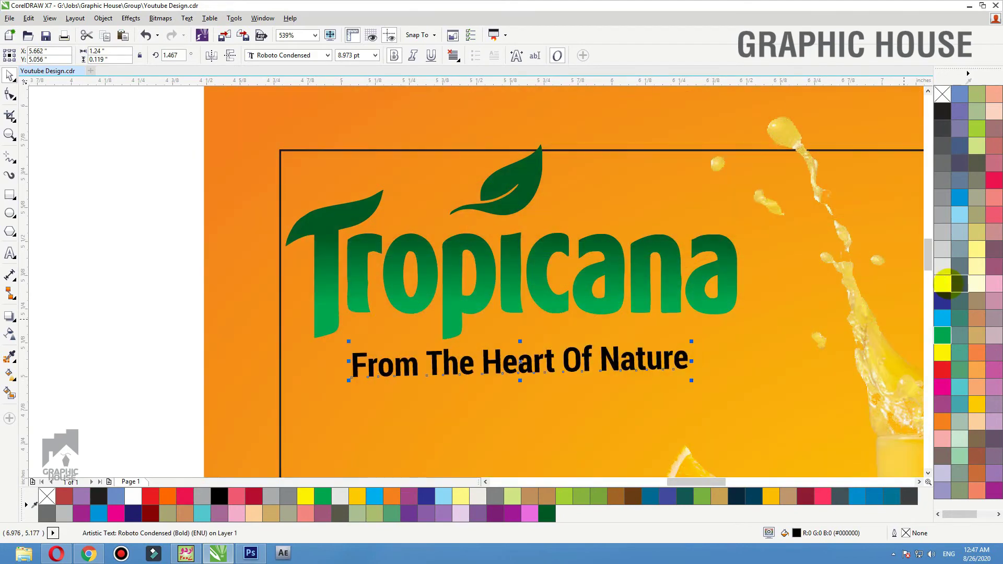
pyautogui.click(942, 284)
pyautogui.moveTo(692, 341)
pyautogui.mouseDown()
pyautogui.moveTo(710, 338)
pyautogui.moveTo(672, 359)
pyautogui.moveTo(680, 355)
pyautogui.mouseUp()
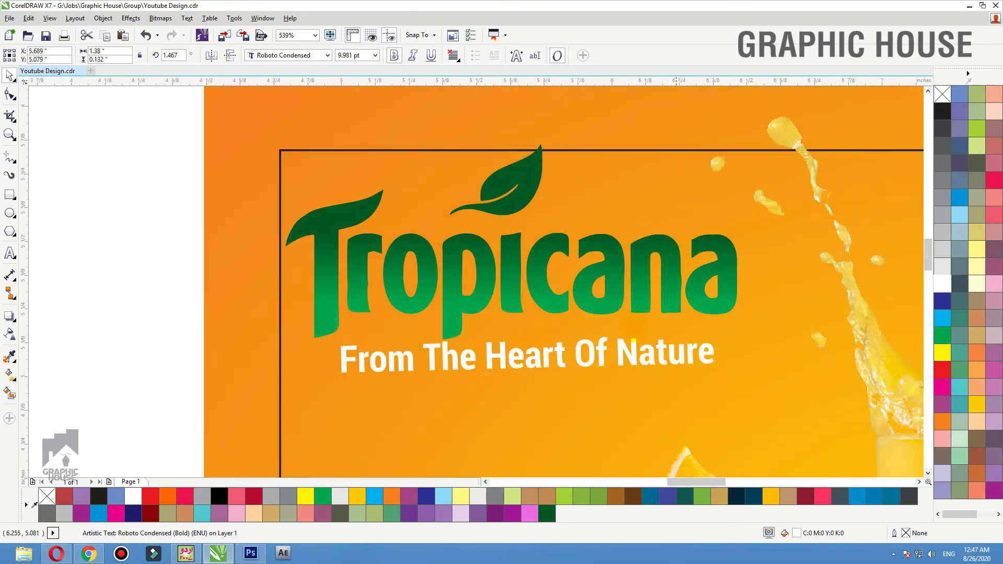
# Step: Centre the tagline horizontally on the Tropicana logo and nudge it slightly to the right
pyautogui.keyDown('shift'); pyautogui.click(535, 300); pyautogui.keyUp('shift')
pyautogui.press('c')
pyautogui.click(175, 332)
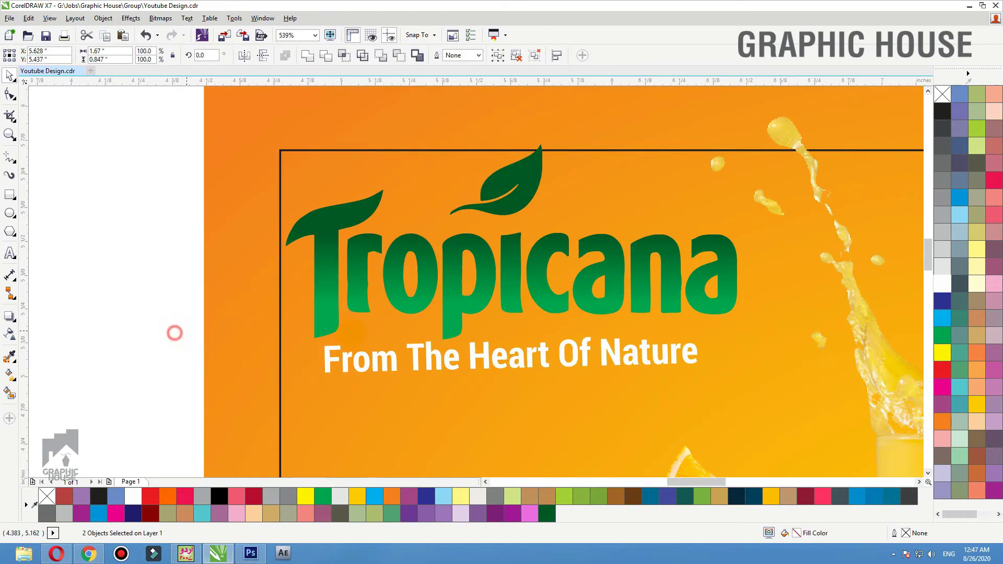
pyautogui.moveTo(411, 352); pyautogui.dragTo(417, 351)
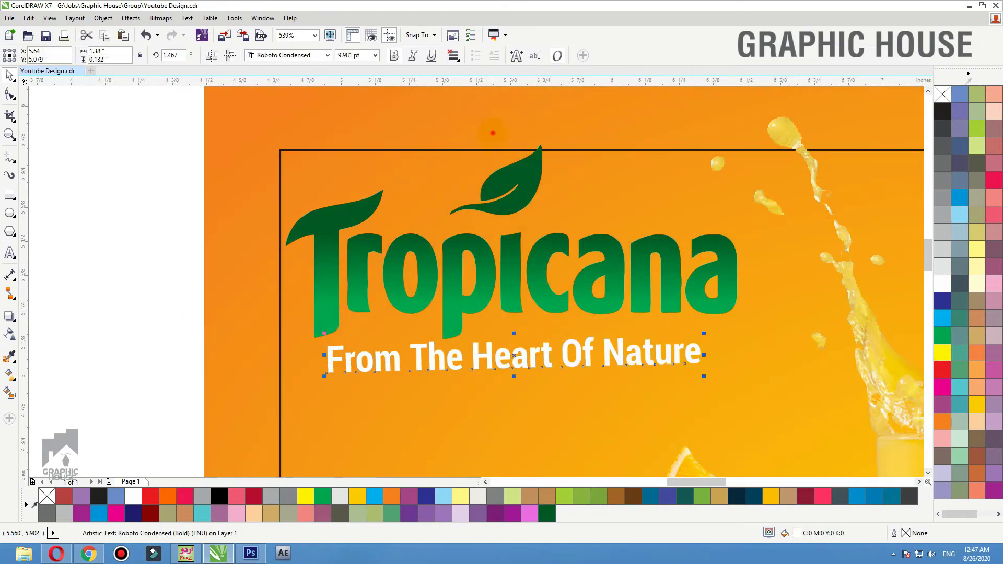
# Step: Remove the black outline from the margin rectangle around the artwork
pyautogui.click(492, 132)
pyautogui.hotkey('shift', 'F2')
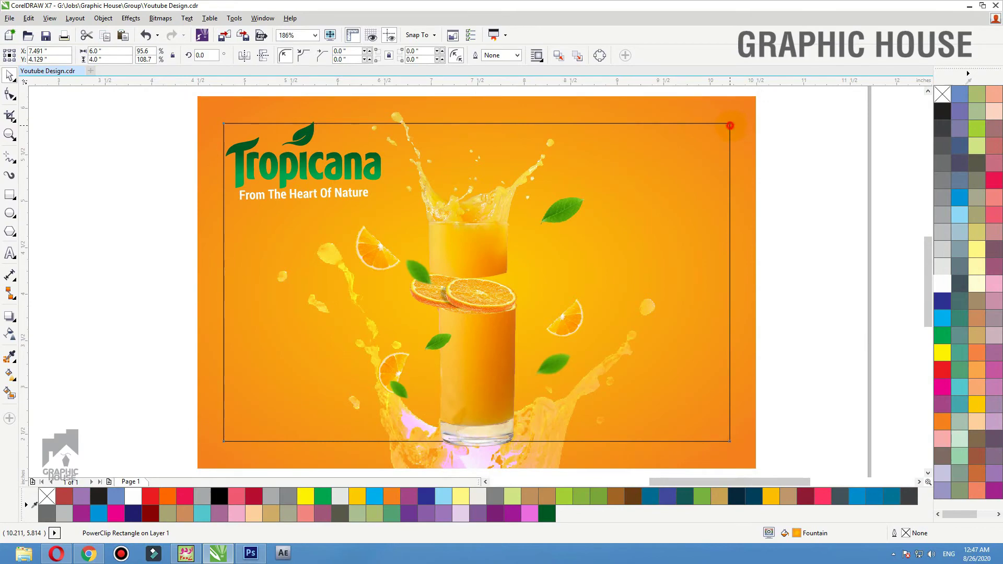
pyautogui.click(829, 173)
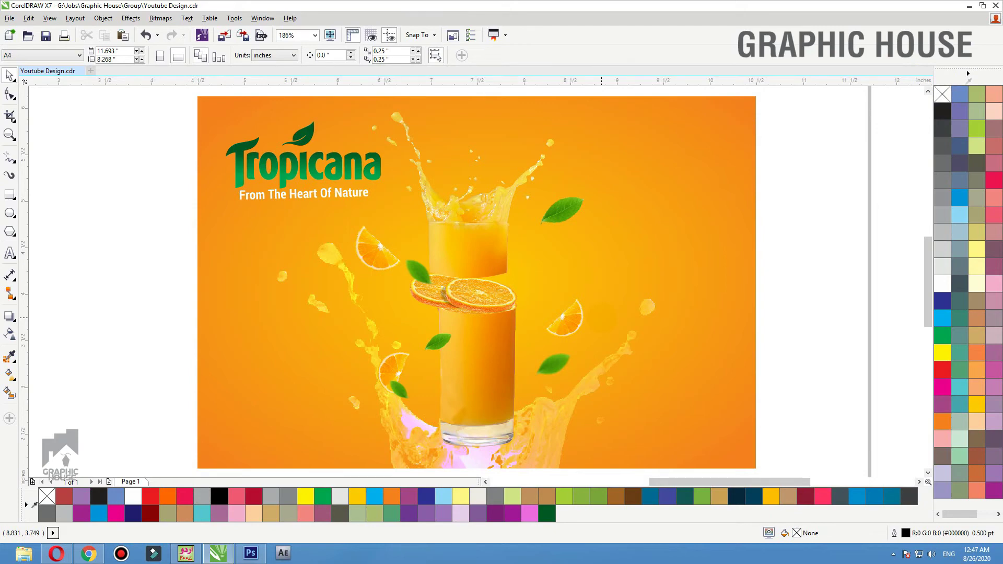
# Step: Enlarge the orange slice below the tagline to about 0.99 by 0.88 inch and shift it slightly toward the glass
pyautogui.click(373, 244)
pyautogui.moveTo(166, 199); pyautogui.dragTo(404, 285)
pyautogui.click(355, 252)
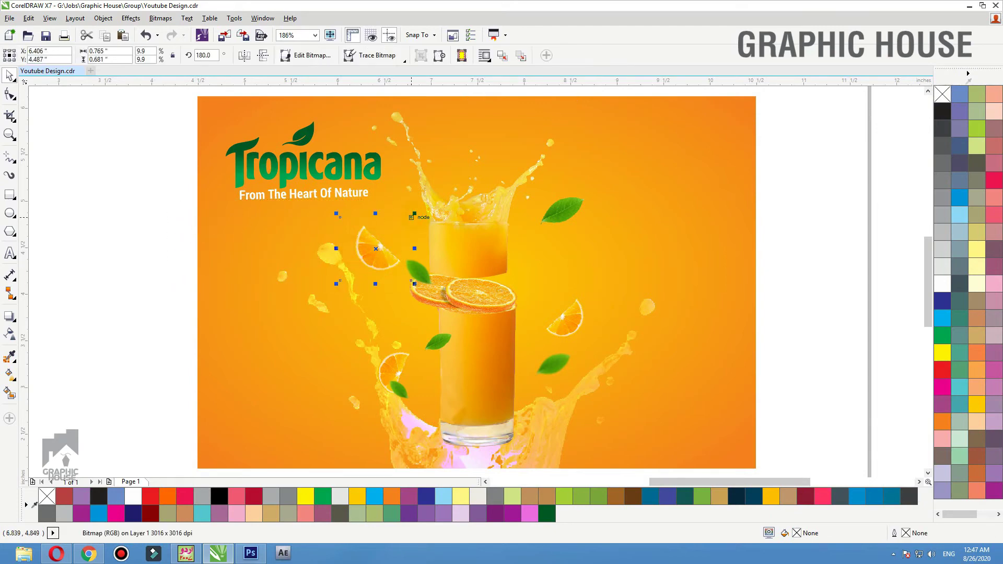
pyautogui.moveTo(414, 214); pyautogui.dragTo(422, 208)
pyautogui.moveTo(395, 248); pyautogui.dragTo(380, 250)
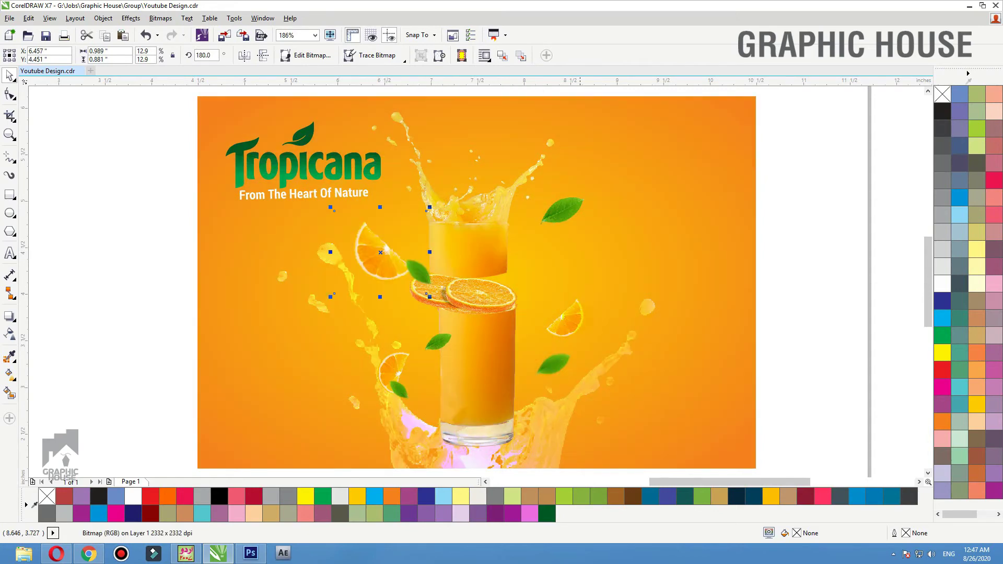
# Step: Move the lower-right orange slice outward and place a copy of about 0.46 by 0.41 inch beside the upper-right leaf
pyautogui.moveTo(567, 318); pyautogui.dragTo(531, 268)
pyautogui.rightClick(532, 267)
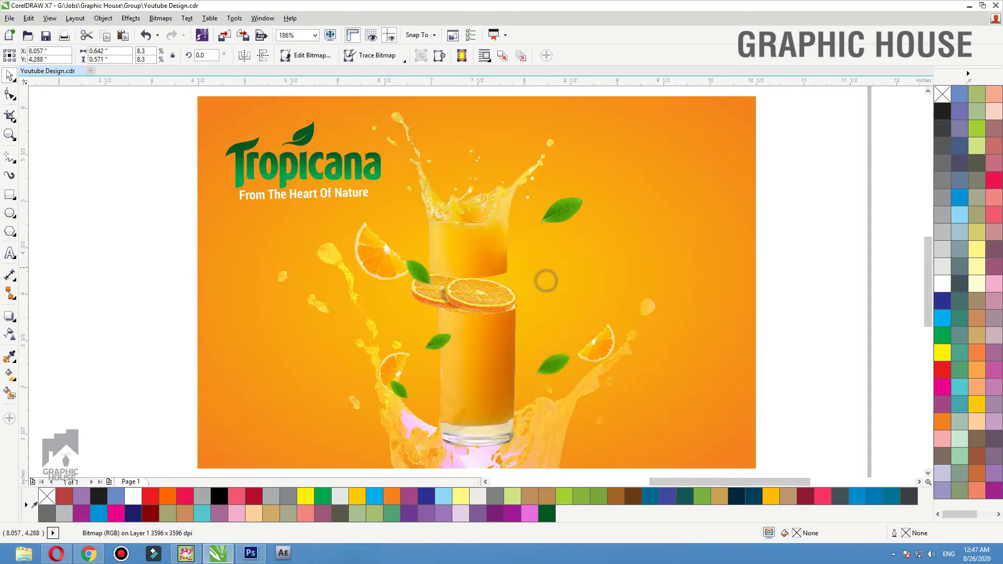
pyautogui.moveTo(562, 238); pyautogui.dragTo(539, 221)
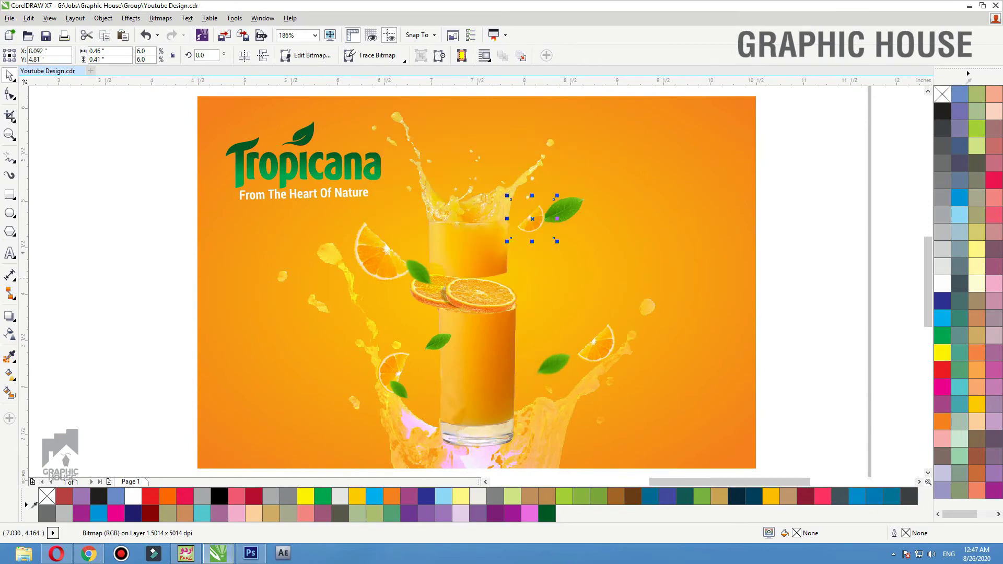
# Step: Lower the upper glass half slightly and flatten the orange slice group between the halves to about 1.13 by 0.38 inch
pyautogui.click(426, 278)
pyautogui.click(489, 226)
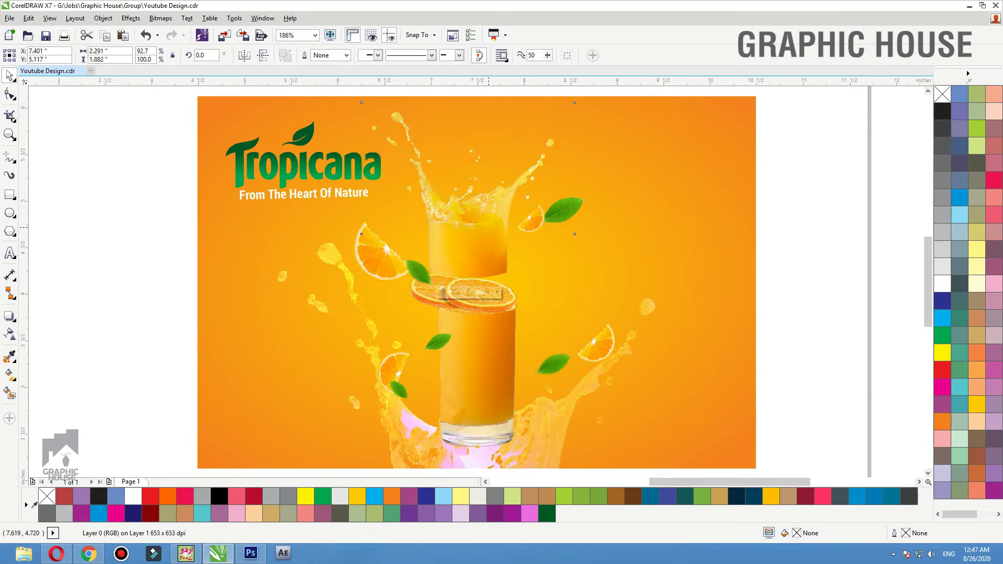
pyautogui.moveTo(488, 226); pyautogui.dragTo(510, 283)
pyautogui.click(510, 298)
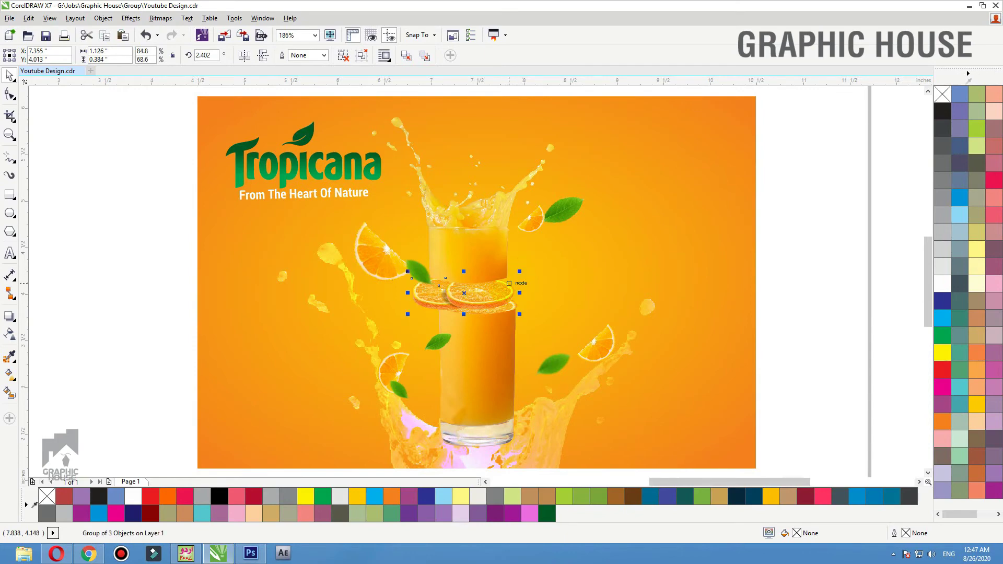
# Step: Nudge the Tropicana logo and its tagline slightly upward together
pyautogui.click(743, 282)
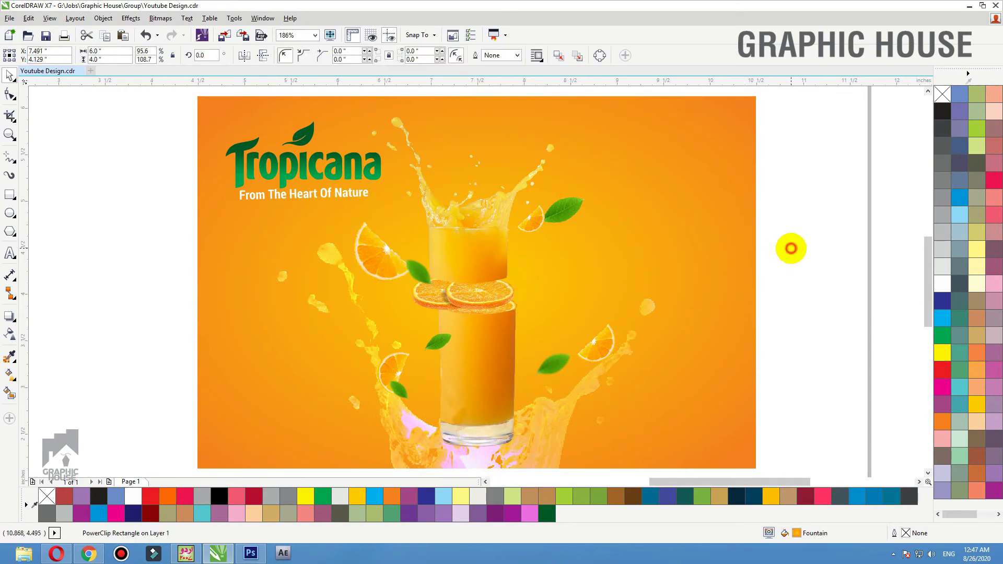
pyautogui.click(790, 248)
pyautogui.moveTo(145, 247); pyautogui.dragTo(210, 204)
pyautogui.moveTo(401, 104); pyautogui.dragTo(400, 105)
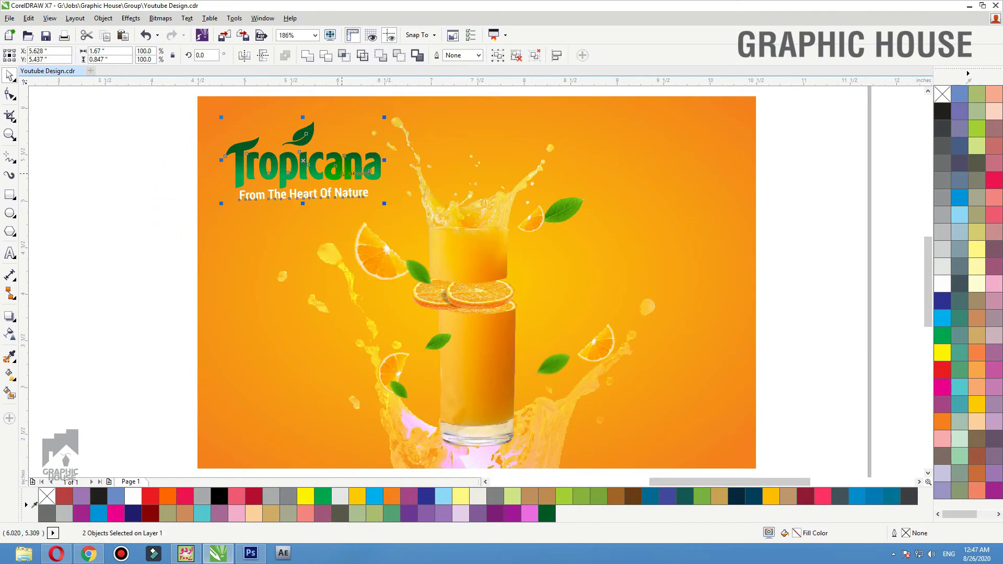
pyautogui.click(129, 173)
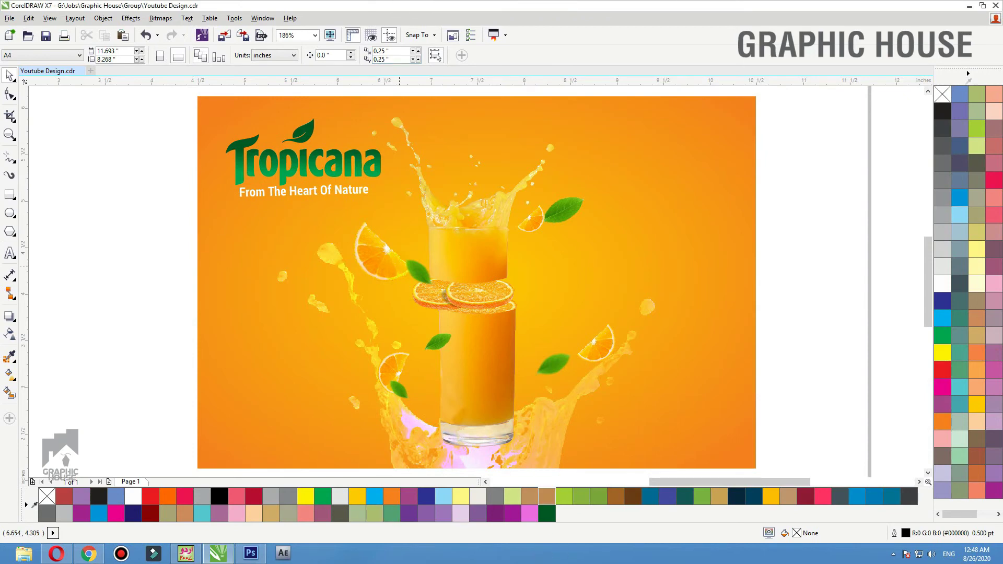
pyautogui.click(402, 368)
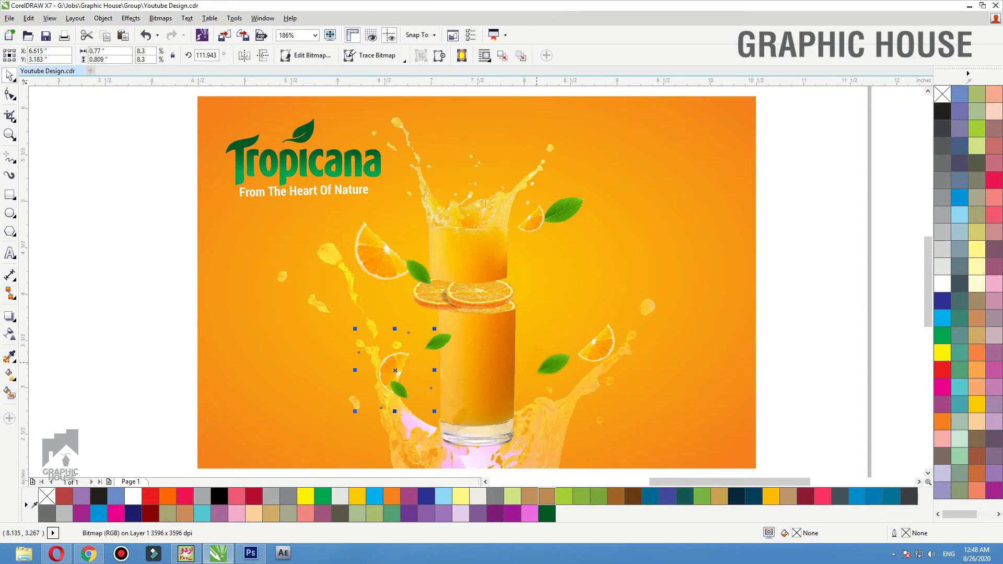
pyautogui.hotkey('ctrl', 'z')
pyautogui.click(561, 353)
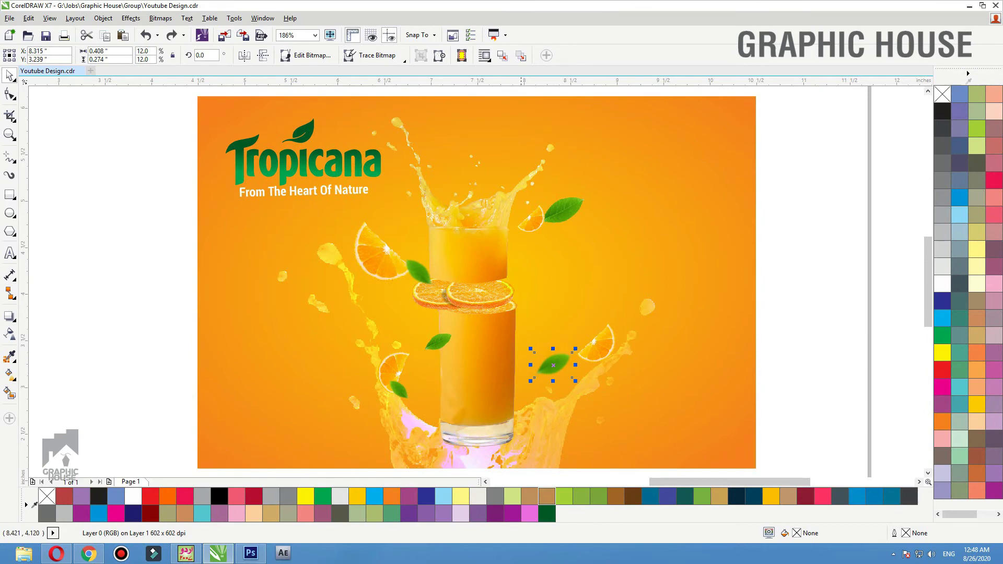
pyautogui.click(345, 175)
pyautogui.click(141, 211)
# Step: Place a copy of the complete advertisement to the right of the original
pyautogui.scroll(-3, 494, 221)
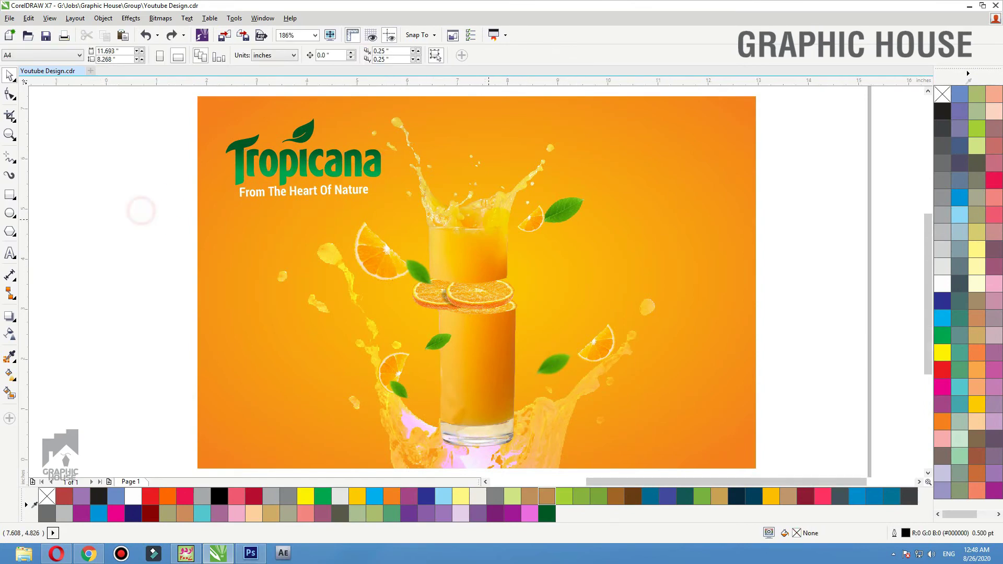
pyautogui.moveTo(638, 145); pyautogui.dragTo(371, 301)
pyautogui.click(427, 276)
pyautogui.moveTo(438, 264); pyautogui.dragTo(631, 259)
pyautogui.rightClick(632, 259)
# Step: Delete the invisible margin rectangle from the original design and remove the large bottom splash from the background's PowerClip
pyautogui.click(564, 214)
pyautogui.scroll(2, 494, 222)
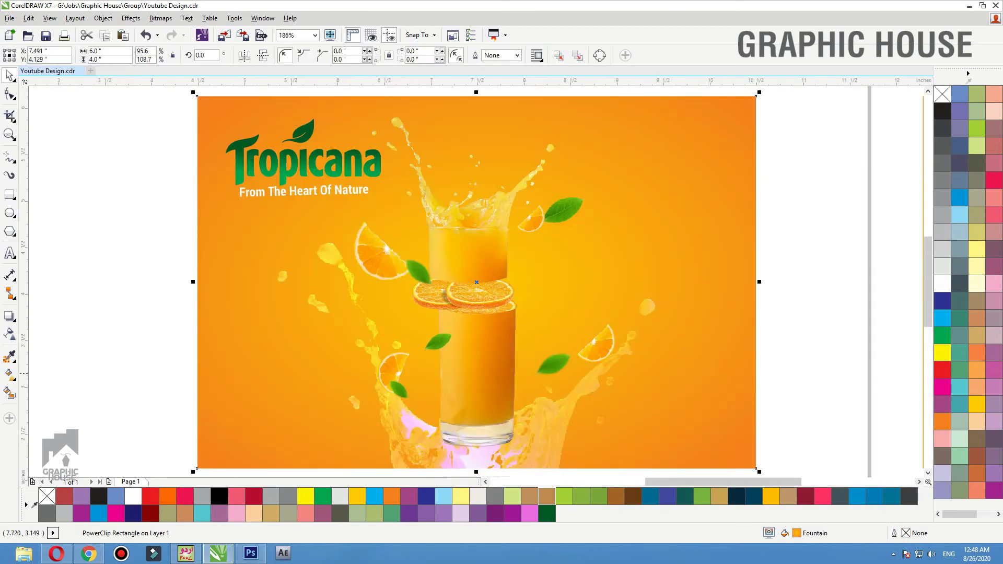
pyautogui.moveTo(498, 374); pyautogui.dragTo(460, 352)
pyautogui.hotkey('ctrl', 'z')
pyautogui.click(634, 356)
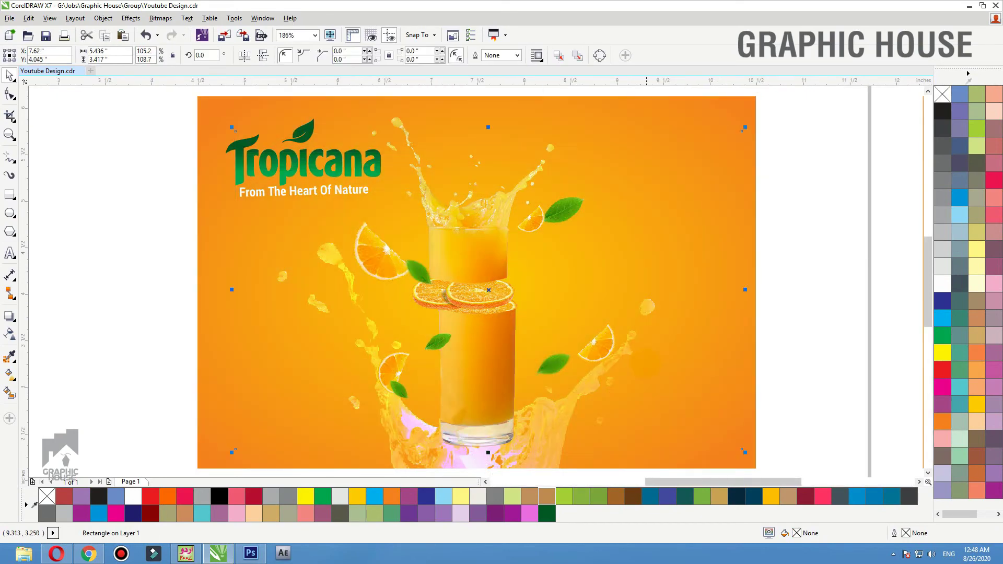
pyautogui.press('Delete')
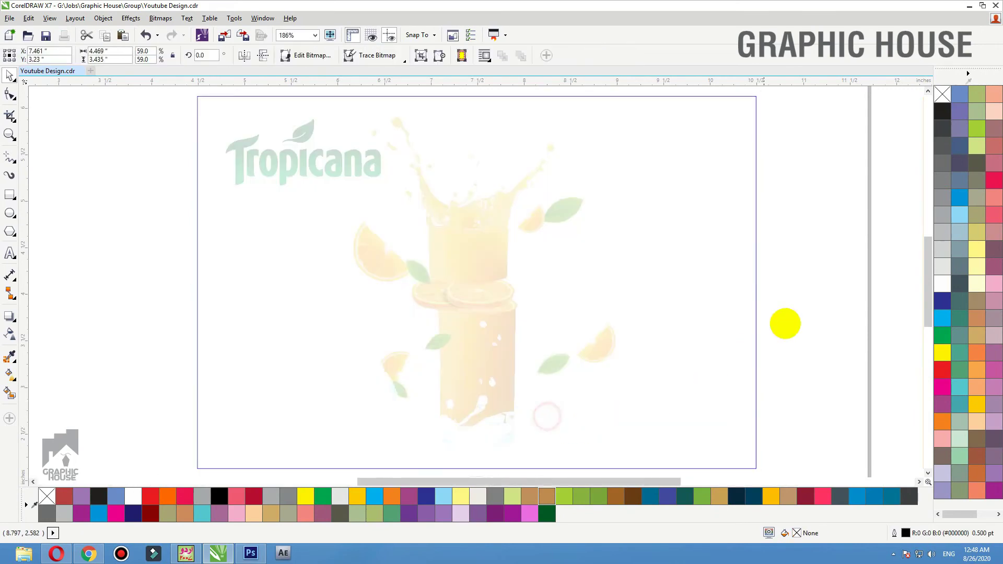
pyautogui.hotkey('ctrl', 'z')
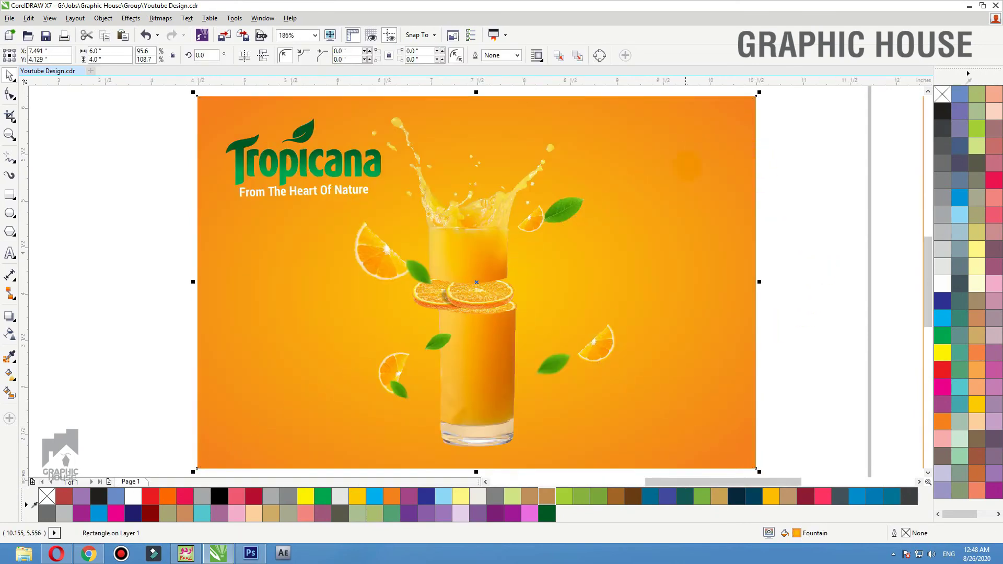
# Step: Create a vertically mirrored copy of the lower glass directly beneath its base
pyautogui.click(471, 422)
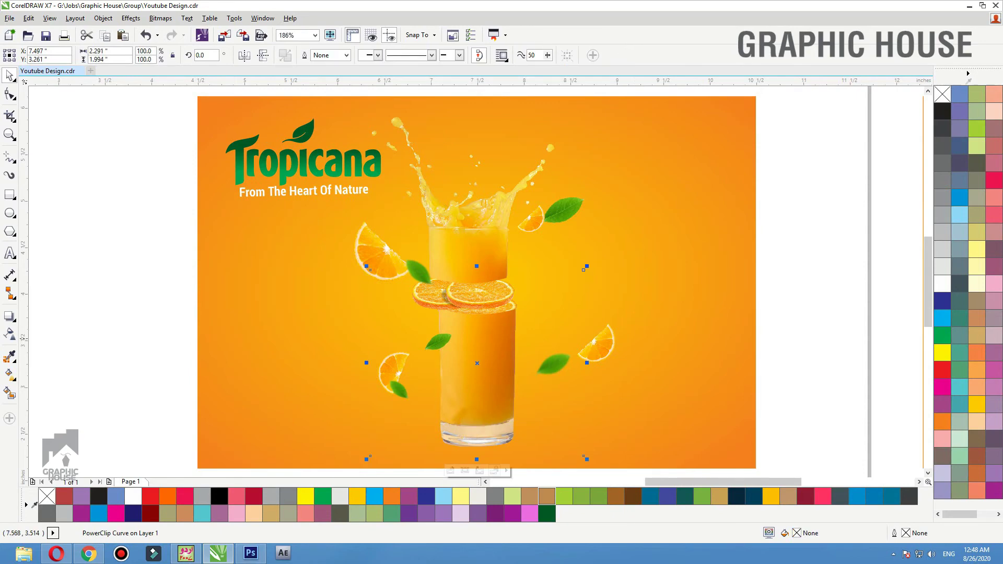
pyautogui.moveTo(477, 266); pyautogui.dragTo(477, 472)
pyautogui.rightClick(477, 472)
pyautogui.hotkey('shift', 'F2')
pyautogui.scroll(-1, 474, 162)
# Step: Extract the mirrored glass image from its PowerClip, discard the empty frame, and align the image under the glass base
pyautogui.rightClick(510, 215)
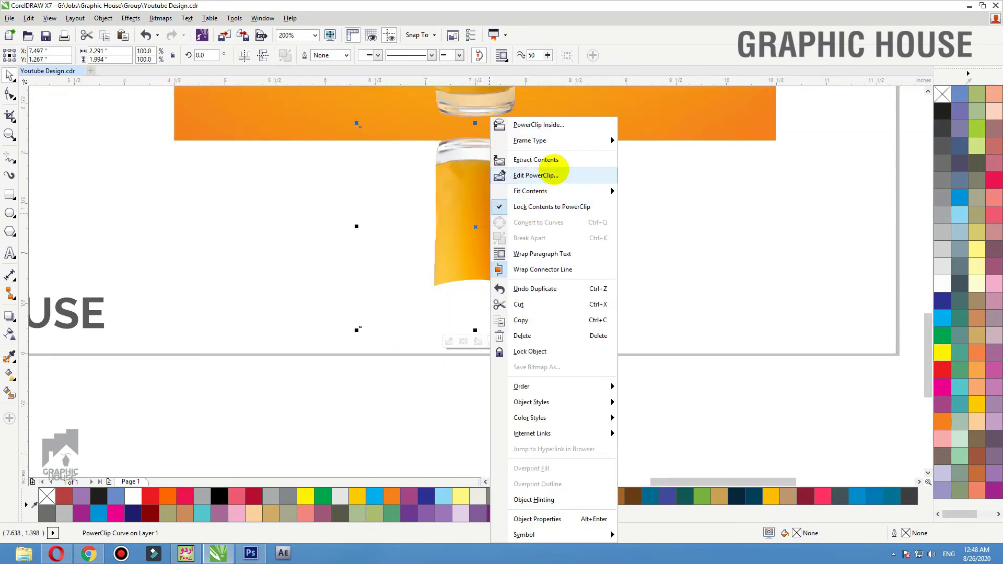
pyautogui.click(555, 159)
pyautogui.moveTo(581, 265); pyautogui.dragTo(734, 296)
pyautogui.moveTo(478, 253); pyautogui.dragTo(363, 261)
pyautogui.press('Delete')
pyautogui.hotkey('ctrl', 'z')
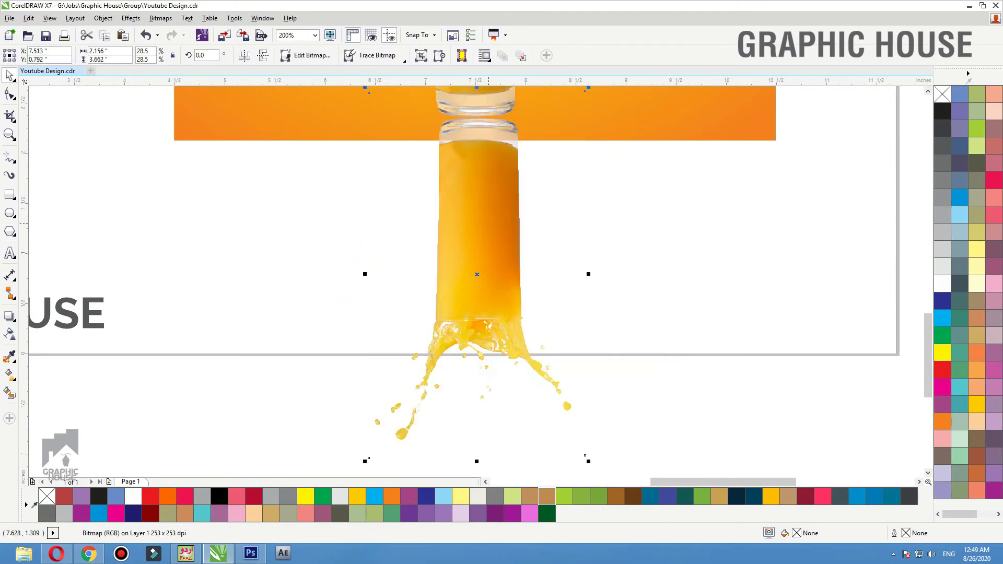
# Step: Fade the mirrored glass downward with a linear transparency so only a short reflection shows below the base
pyautogui.click(10, 334)
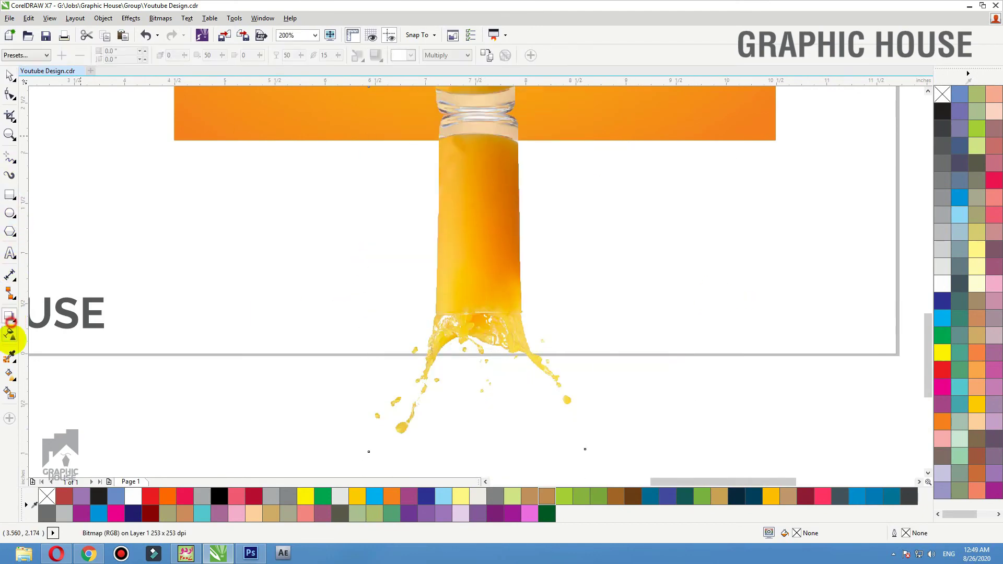
pyautogui.moveTo(475, 142); pyautogui.dragTo(475, 100)
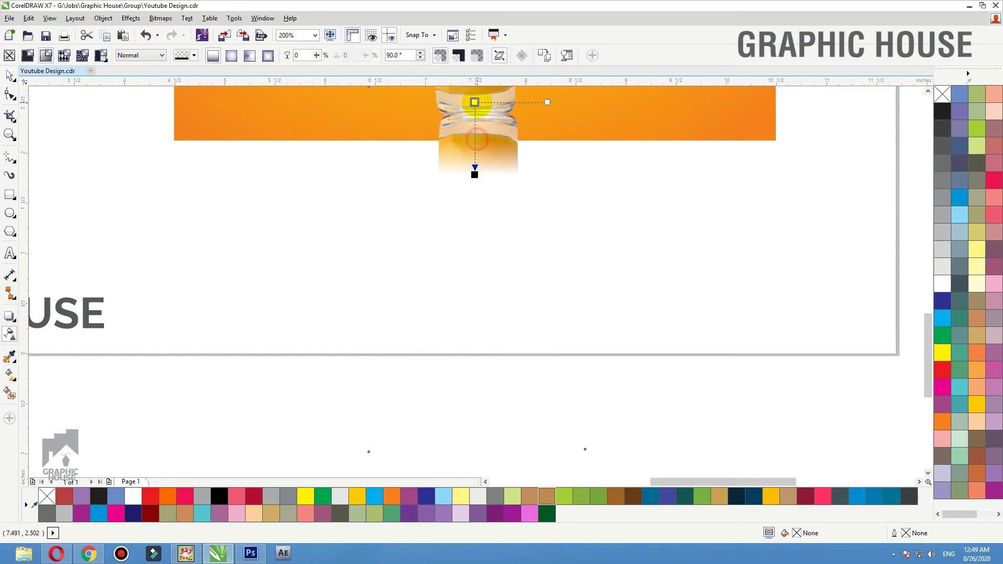
pyautogui.moveTo(475, 168); pyautogui.dragTo(474, 140)
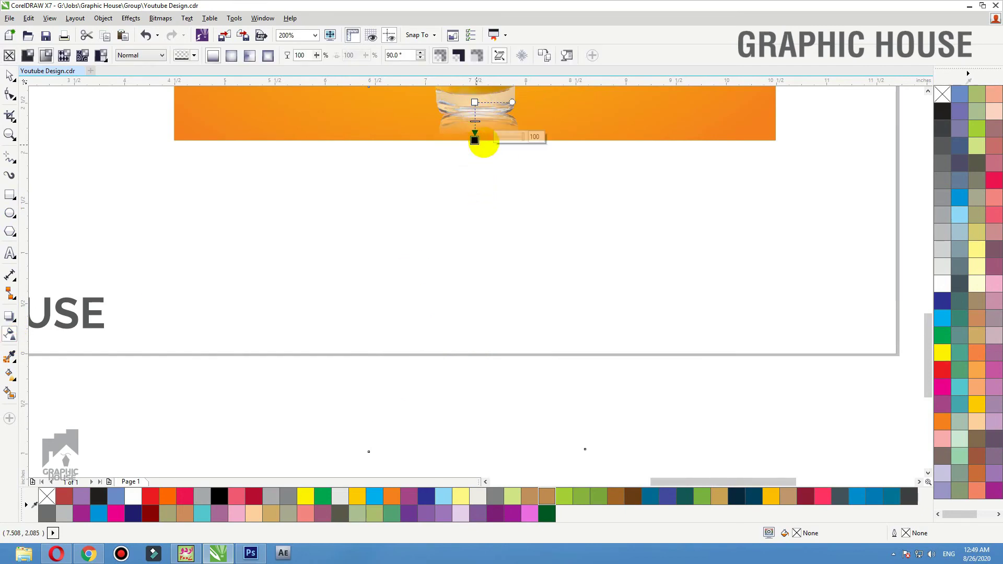
# Step: Place the glass reflection inside the gradient background rectangle as a PowerClip
pyautogui.press('space')
pyautogui.rightClick(488, 136)
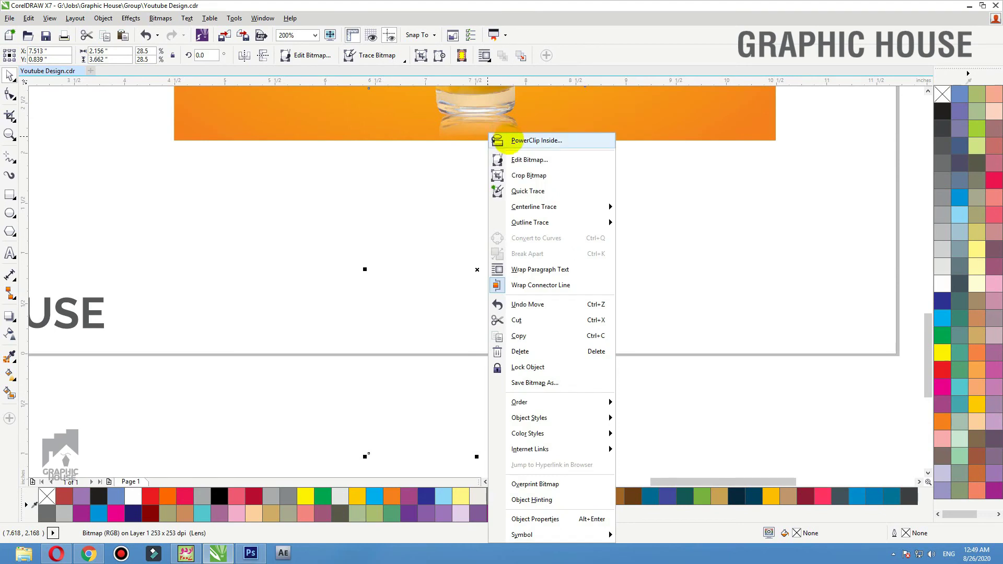
pyautogui.click(508, 141)
pyautogui.click(664, 134)
pyautogui.hotkey('shift', 'F2')
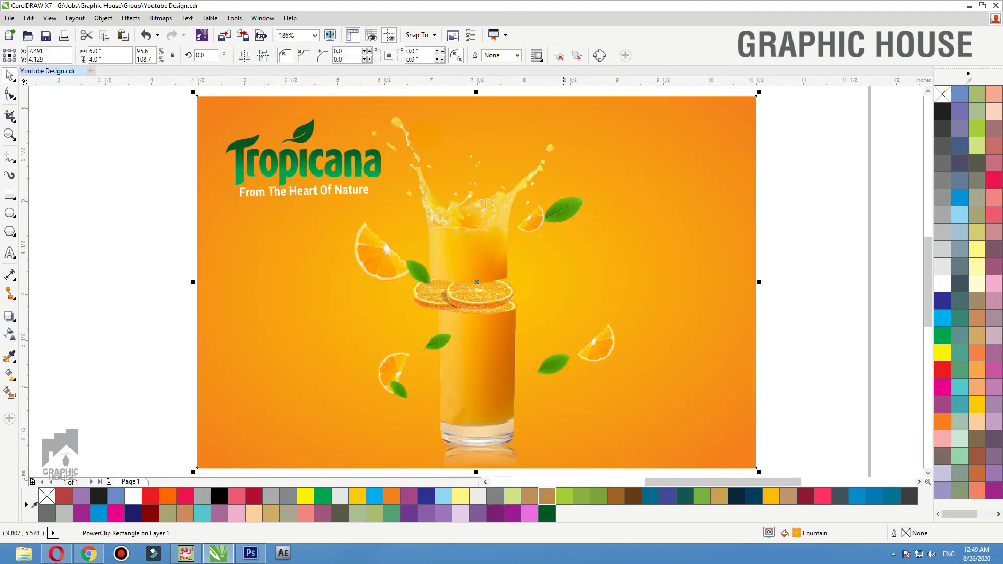
# Step: Copy the Tropicana logo over the glass splash, and group the original with its tagline off the artwork's left side
pyautogui.click(338, 172)
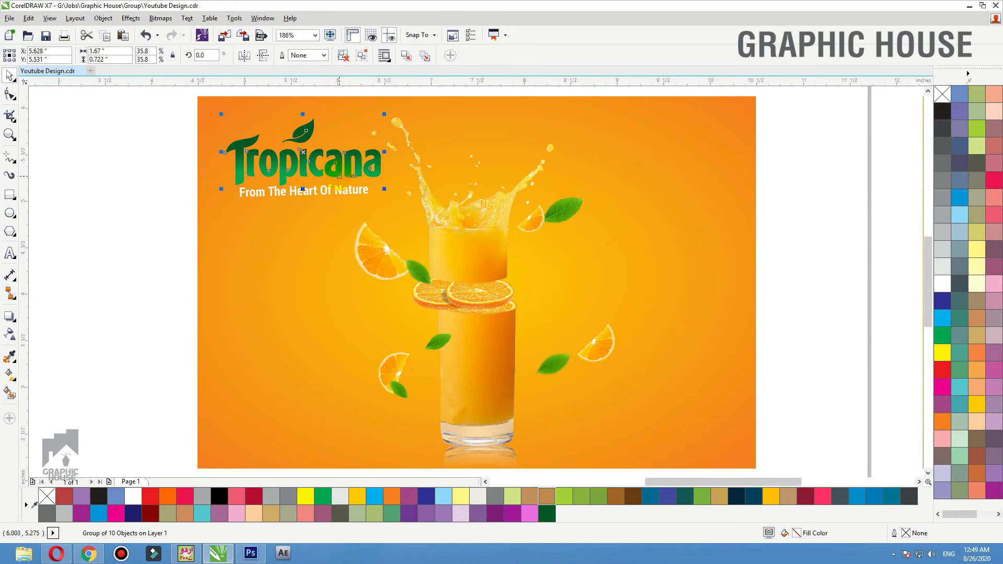
pyautogui.moveTo(338, 174); pyautogui.dragTo(504, 211)
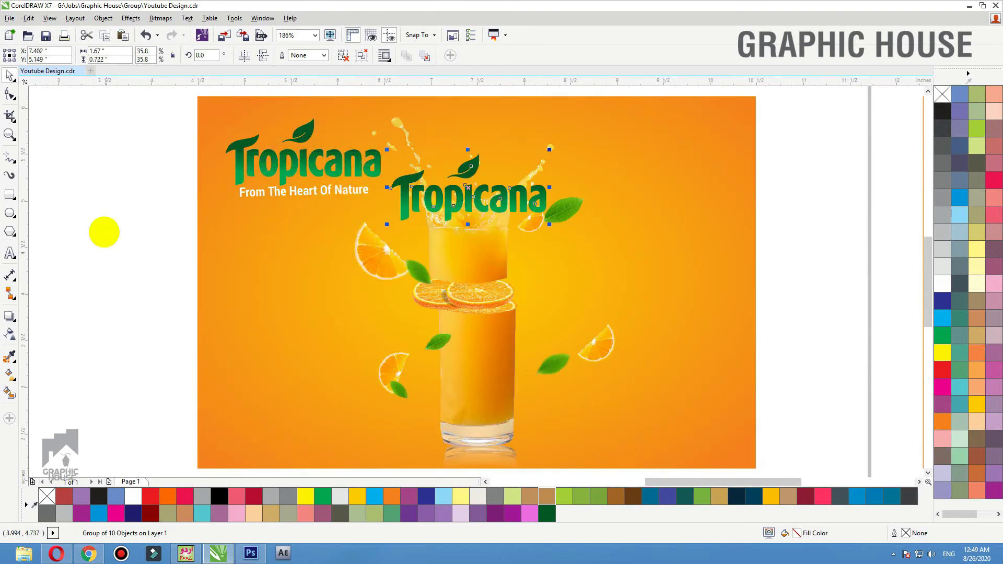
pyautogui.moveTo(102, 231); pyautogui.dragTo(382, 121)
pyautogui.moveTo(303, 162); pyautogui.dragTo(126, 260)
pyautogui.hotkey('ctrl', 'g')
# Step: Enlarge the logo copy over the splash to about 3.45 by 1.49 inches and raise it toward the artwork's top edge
pyautogui.click(508, 202)
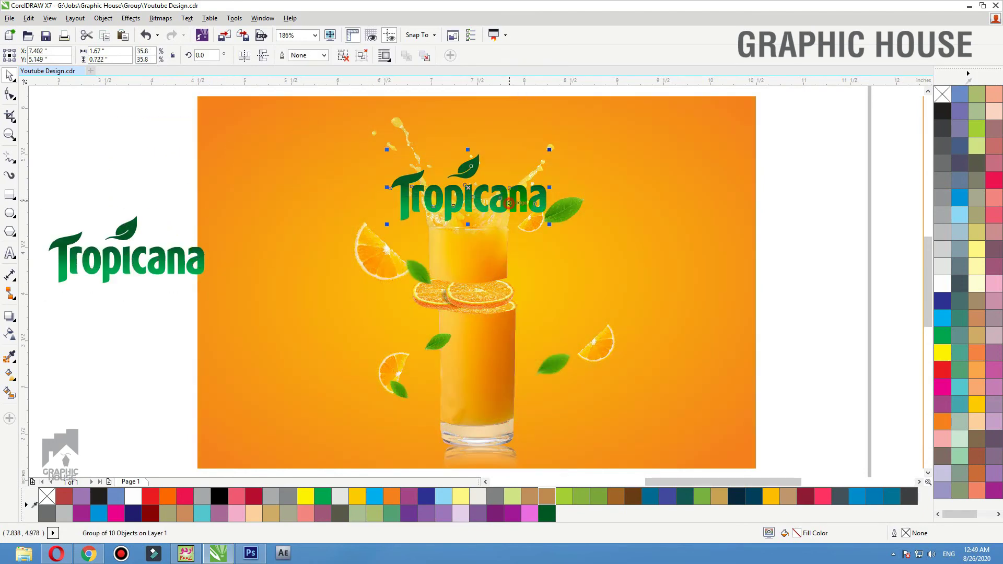
pyautogui.moveTo(549, 149); pyautogui.dragTo(632, 114)
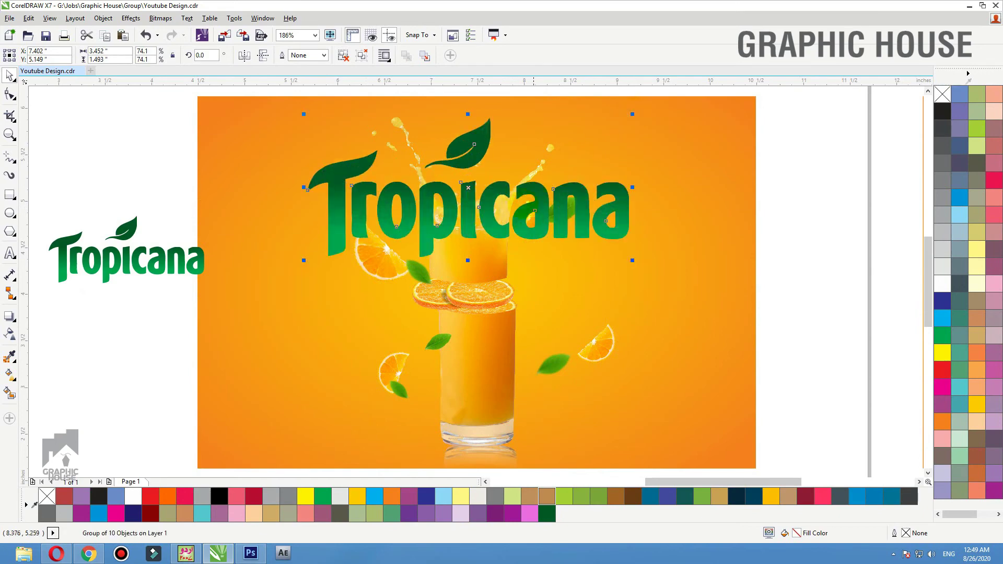
pyautogui.moveTo(497, 228); pyautogui.dragTo(499, 214)
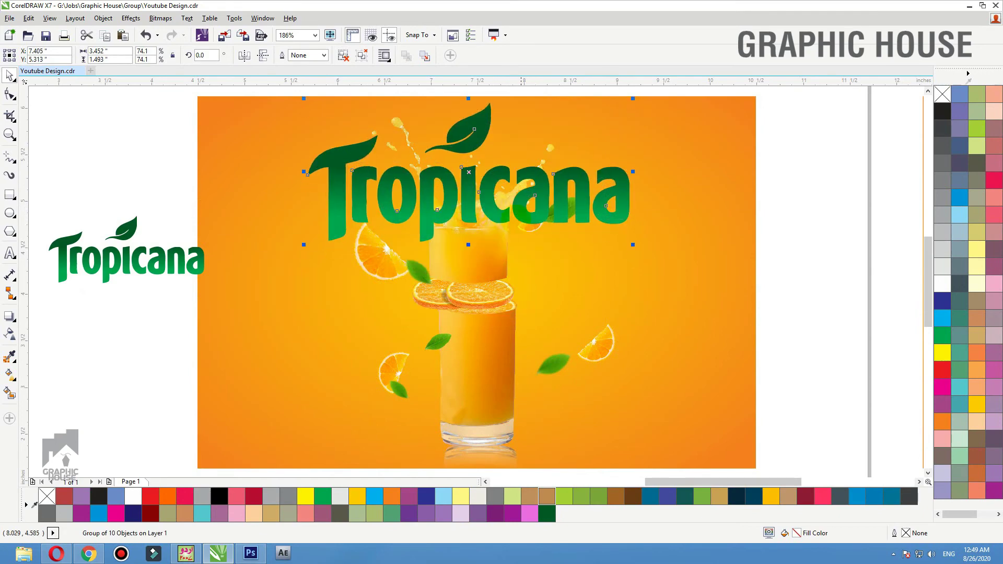
# Step: Bring the glass, splash, orange slices and leaves in front of the enlarged logo
pyautogui.scroll(-2, 546, 172)
pyautogui.moveTo(620, 116); pyautogui.dragTo(395, 408)
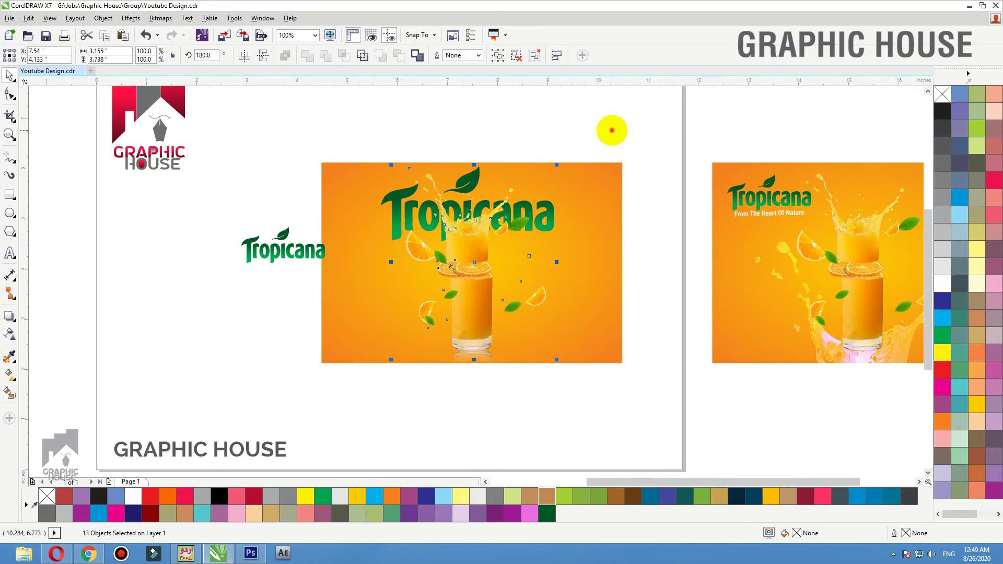
pyautogui.moveTo(677, 137); pyautogui.dragTo(355, 390)
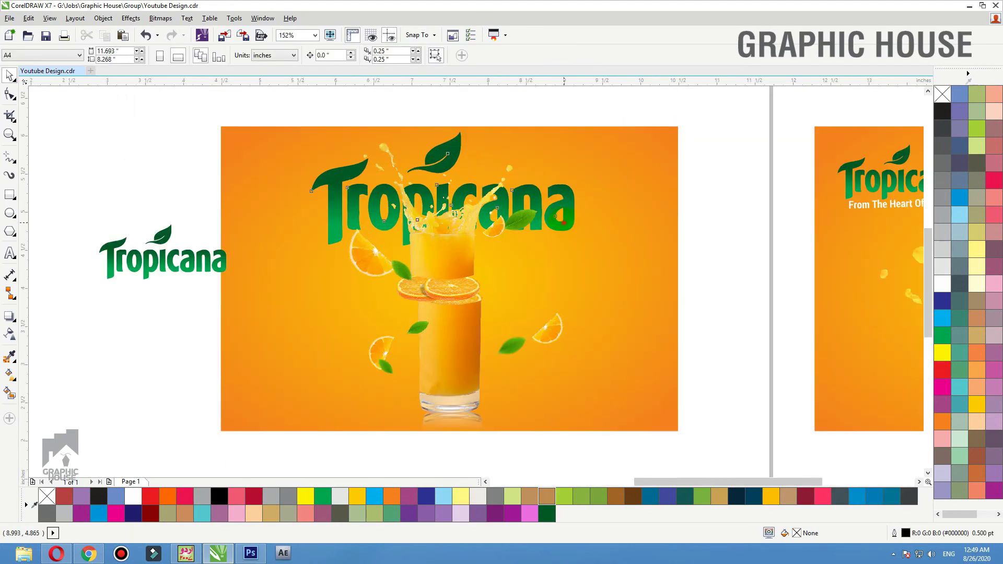
# Step: Centre the enlarged Tropicana logo horizontally on the gradient background
pyautogui.click(564, 223)
pyautogui.keyDown('shift'); pyautogui.click(609, 219); pyautogui.keyUp('shift')
pyautogui.press('c')
pyautogui.click(725, 184)
pyautogui.click(577, 209)
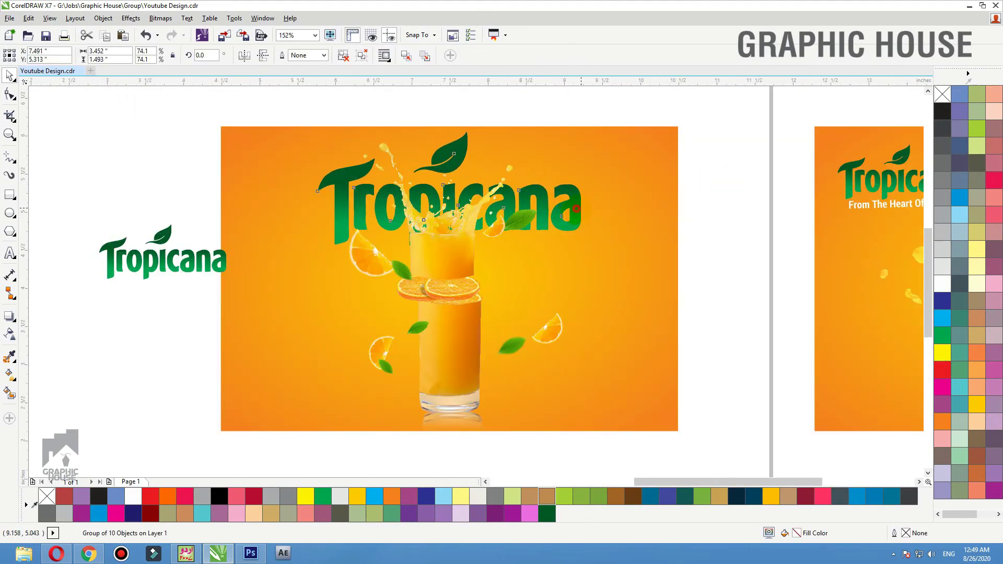
pyautogui.moveTo(576, 210); pyautogui.dragTo(576, 209)
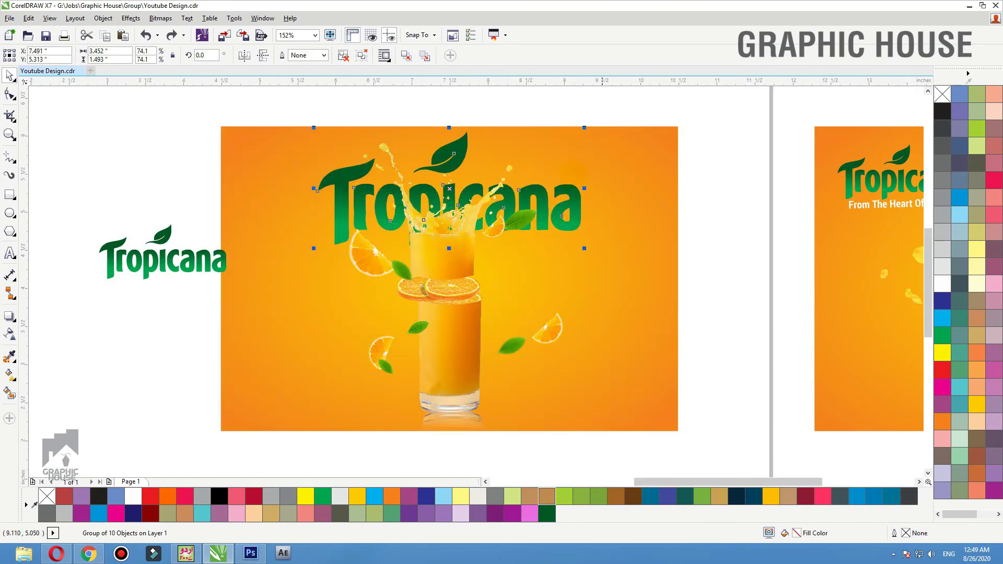
# Step: Cast a drop shadow from the base of the enlarged Tropicana logo toward its upper left, at an angle of about 117 degrees
pyautogui.click(9, 318)
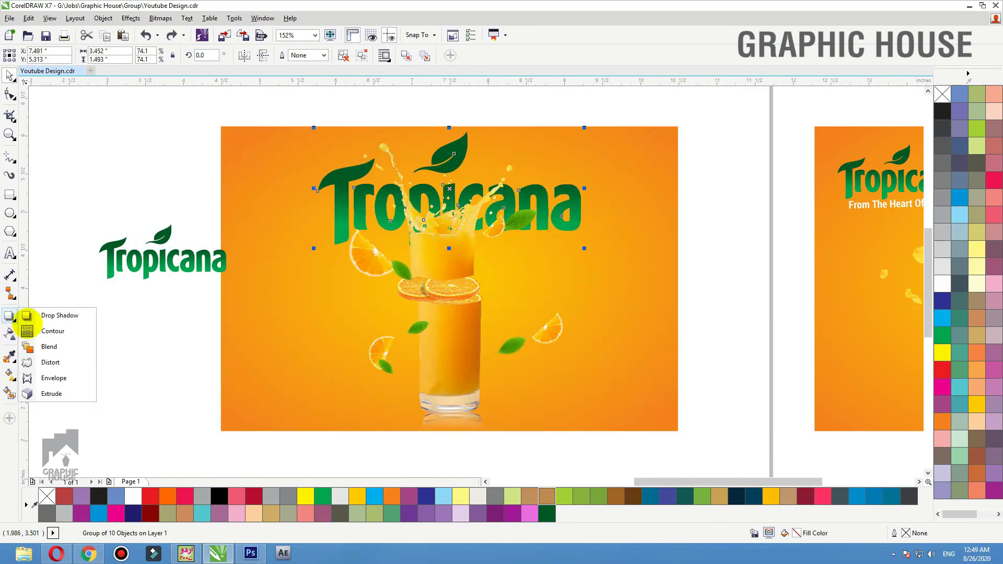
pyautogui.click(65, 316)
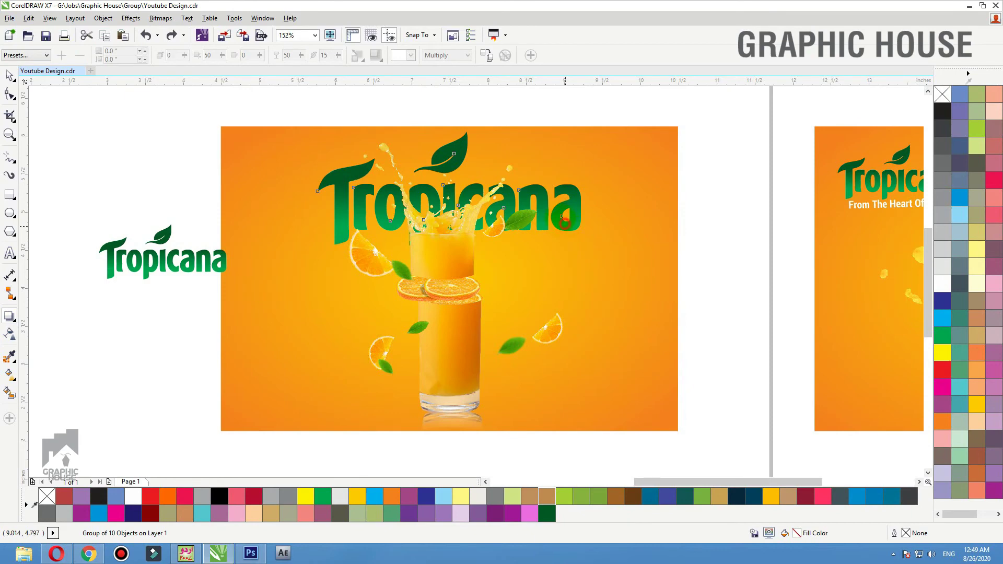
pyautogui.moveTo(536, 198); pyautogui.dragTo(580, 188)
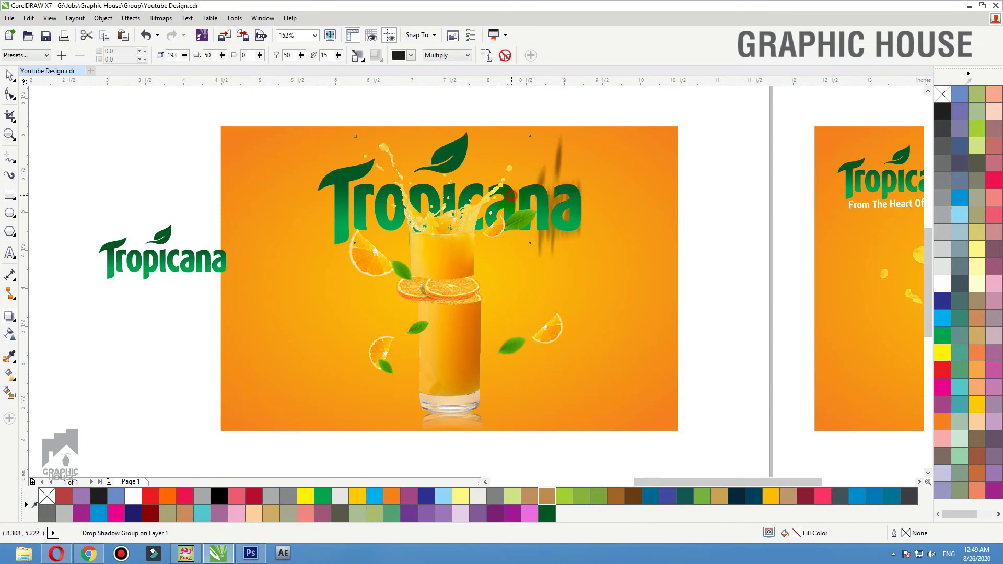
pyautogui.click(558, 193)
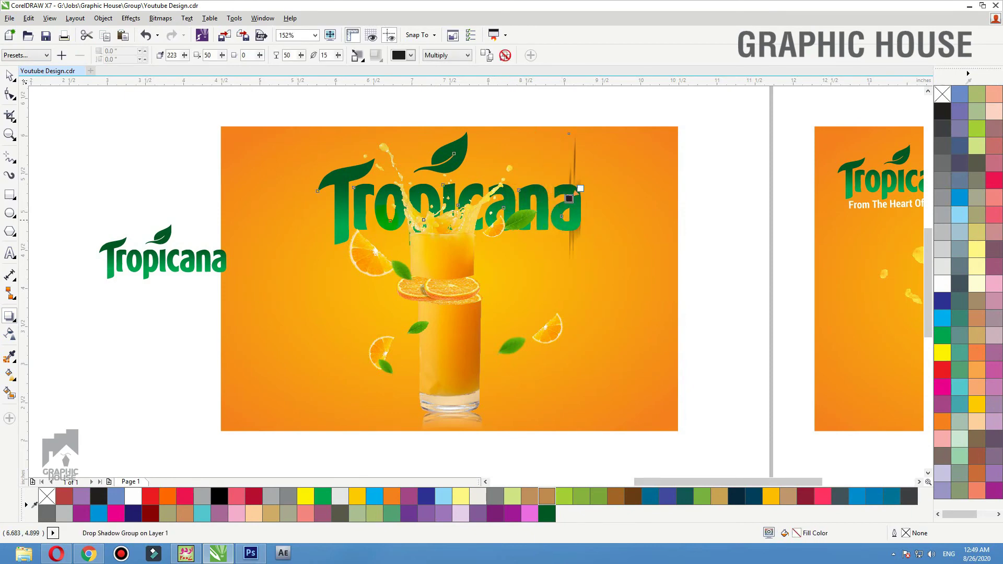
pyautogui.moveTo(385, 203); pyautogui.dragTo(449, 244)
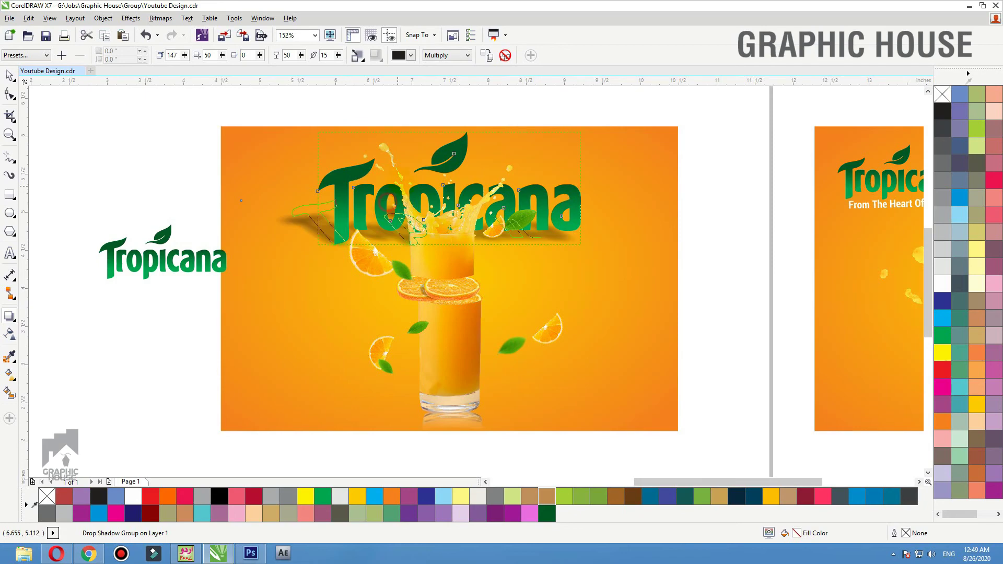
pyautogui.moveTo(397, 186); pyautogui.dragTo(402, 151)
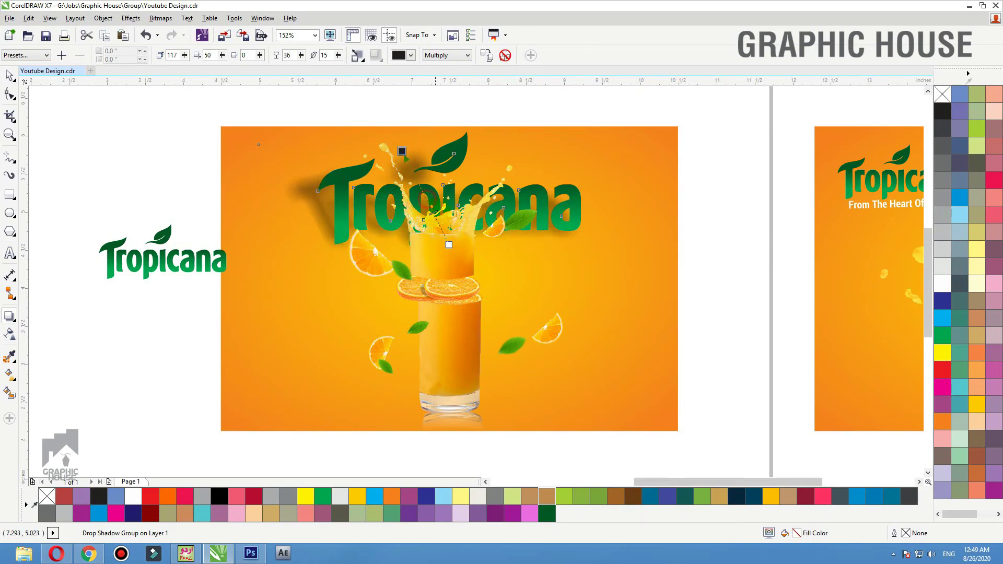
# Step: Reduce the logo shadow's opacity to about 24 and set its feathering to 5
pyautogui.moveTo(431, 207); pyautogui.dragTo(437, 220)
pyautogui.click(314, 55)
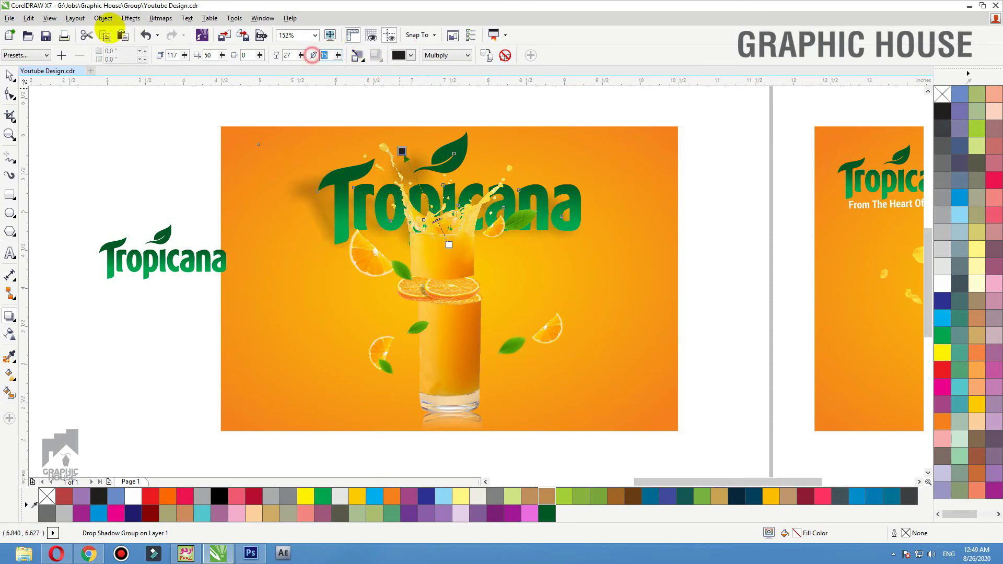
pyautogui.write('5')
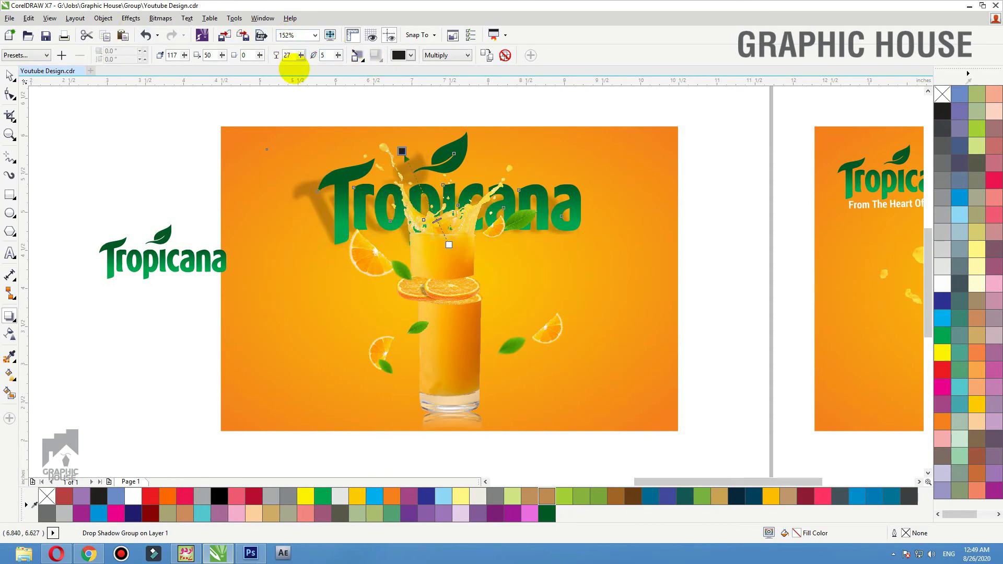
pyautogui.press('Return')
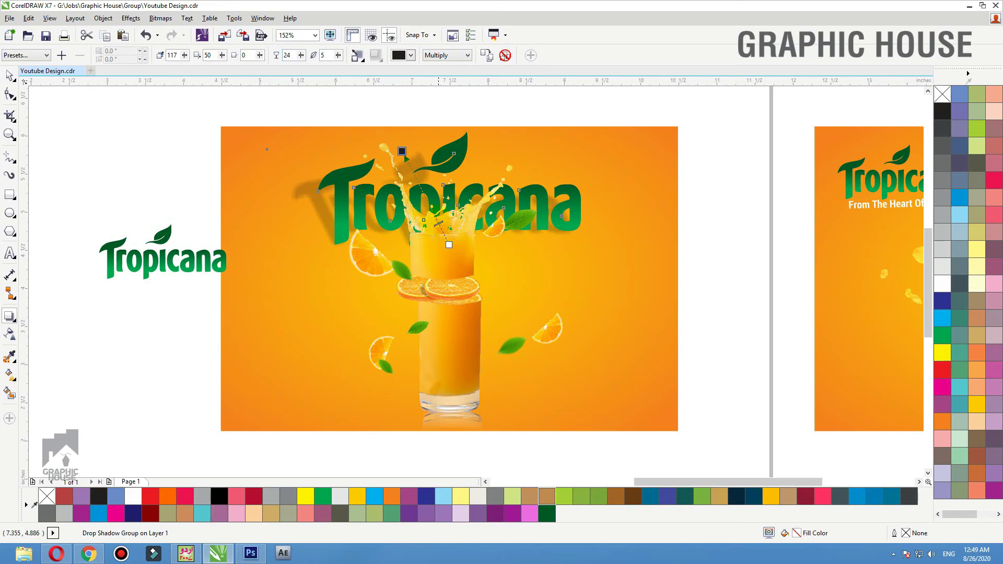
# Step: Try pink and orange as the logo shadow's colour
pyautogui.click(411, 55)
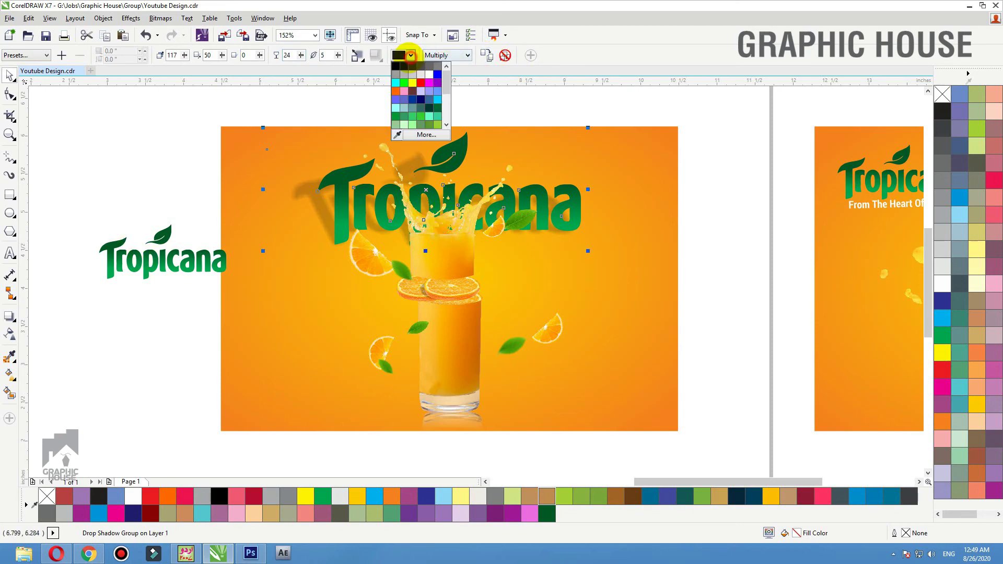
pyautogui.click(400, 91)
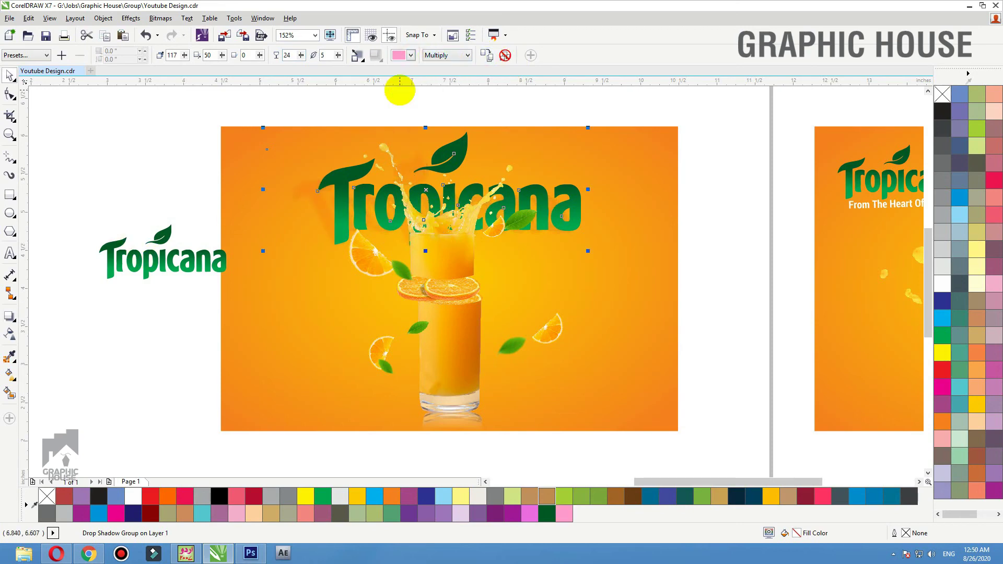
pyautogui.click(402, 55)
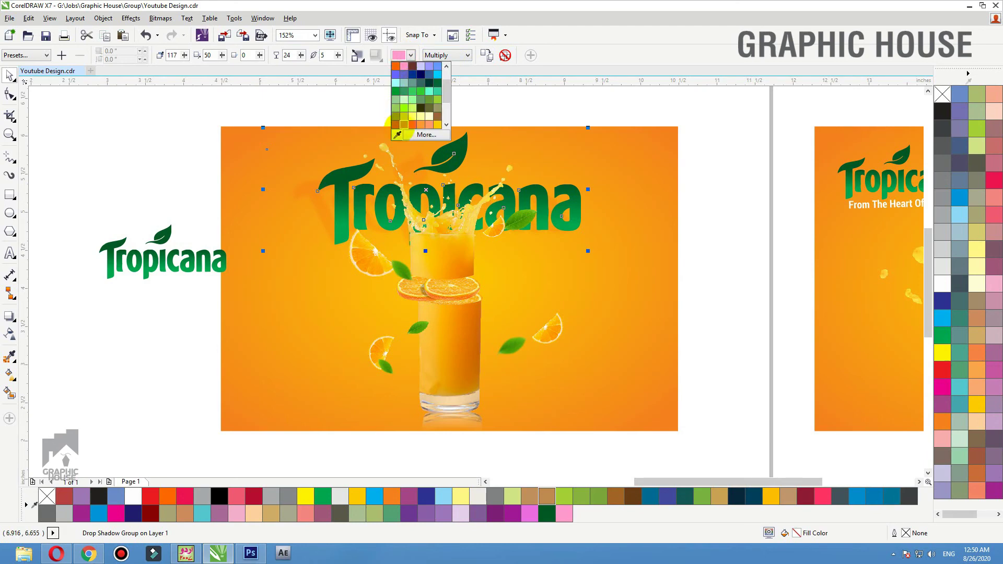
pyautogui.moveTo(447, 96); pyautogui.dragTo(447, 81)
pyautogui.click(397, 66)
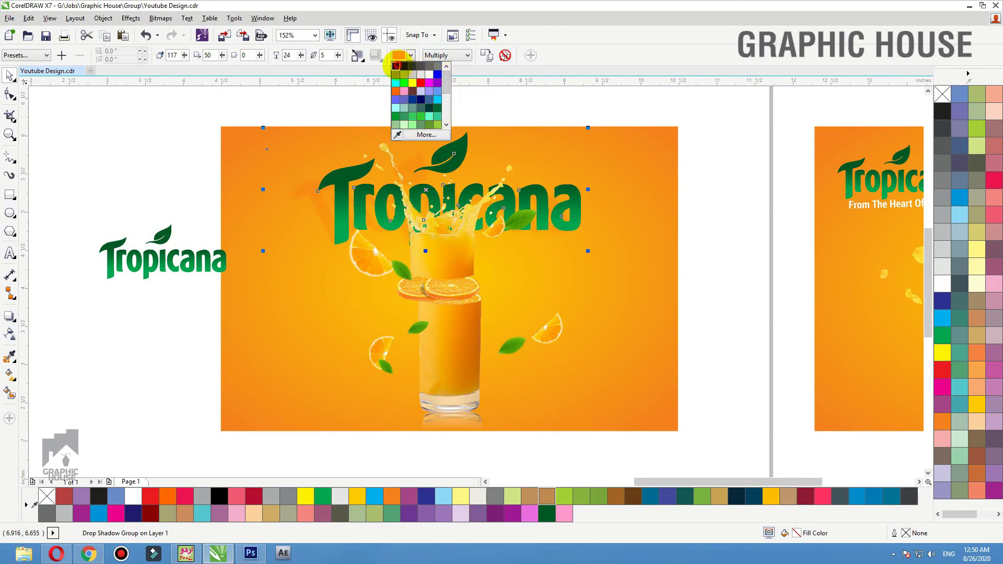
# Step: Colour the logo shadow black and lower its opacity to about 13
pyautogui.click(396, 66)
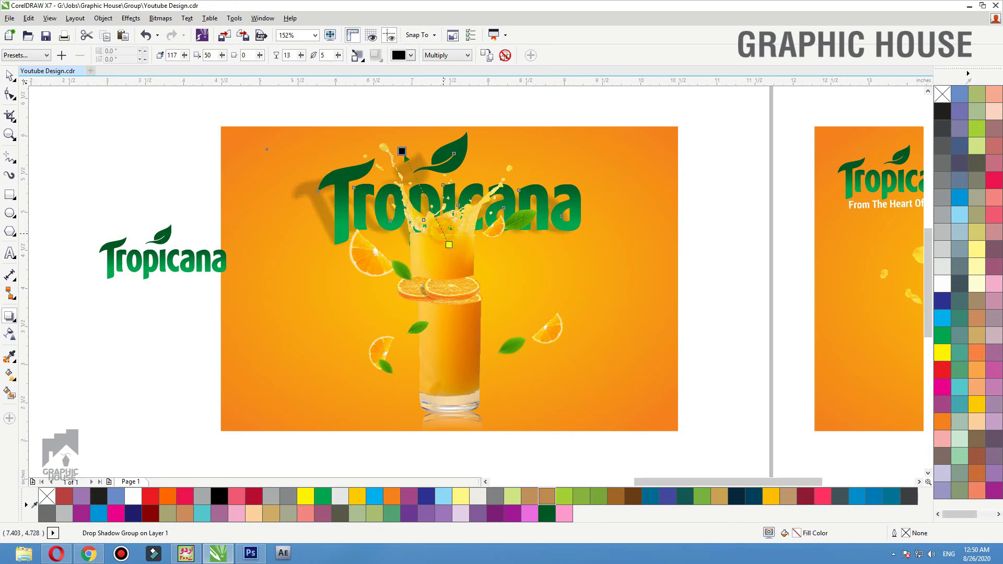
pyautogui.press('space')
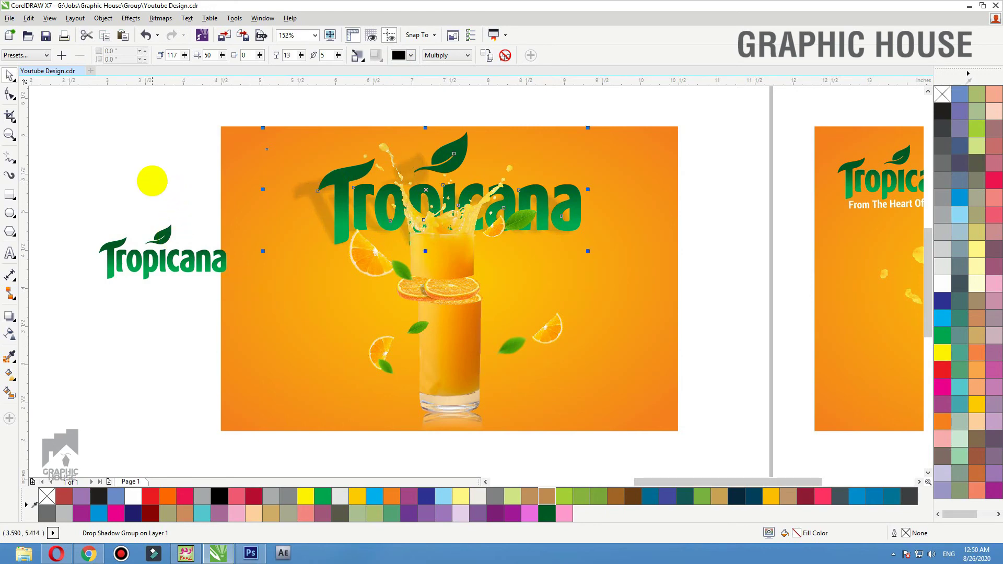
pyautogui.moveTo(309, 165); pyautogui.dragTo(303, 163)
pyautogui.hotkey('ctrl', 'z')
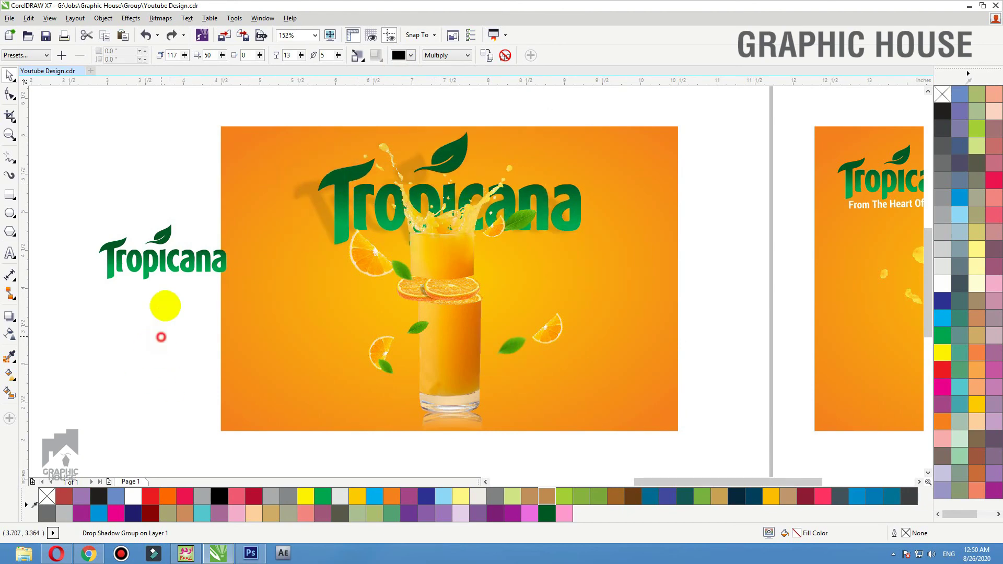
# Step: Move the original logo and tagline into the artwork's lower-left corner, scale the group down and ungroup it
pyautogui.moveTo(175, 273); pyautogui.dragTo(302, 386)
pyautogui.moveTo(369, 346); pyautogui.dragTo(326, 368)
pyautogui.click(342, 56)
pyautogui.click(125, 235)
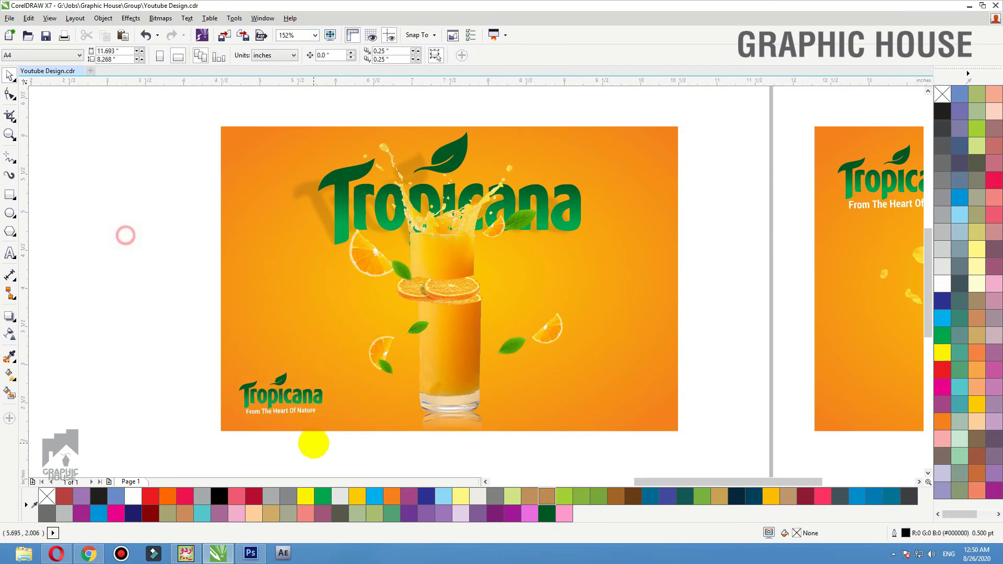
# Step: Move the tagline up off the small logo, enlarge it to about 27.9 pt and position it across the glass
pyautogui.moveTo(287, 413); pyautogui.dragTo(290, 337)
pyautogui.moveTo(283, 395); pyautogui.dragTo(282, 400)
pyautogui.click(302, 335)
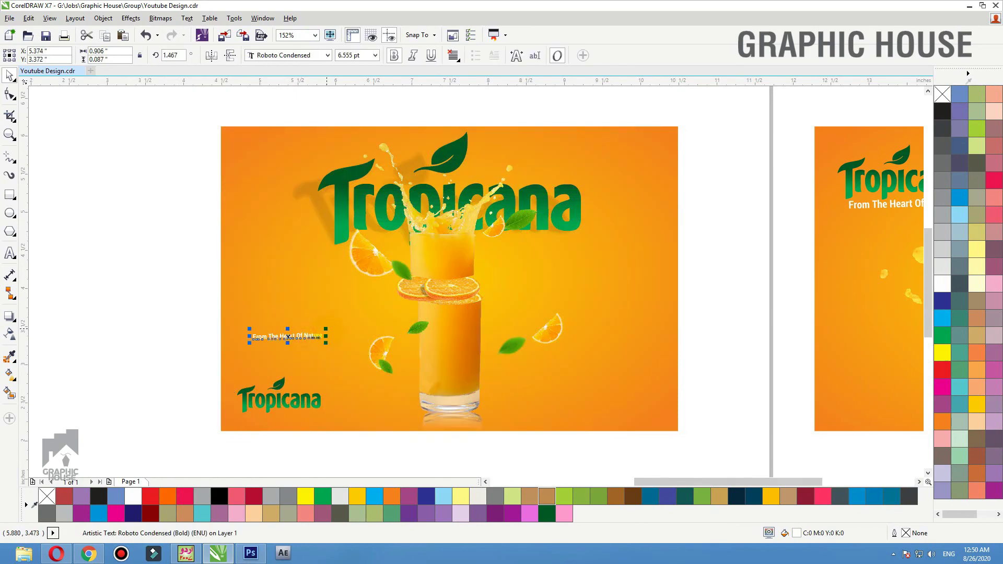
pyautogui.moveTo(326, 329); pyautogui.dragTo(550, 306)
pyautogui.press('F3')
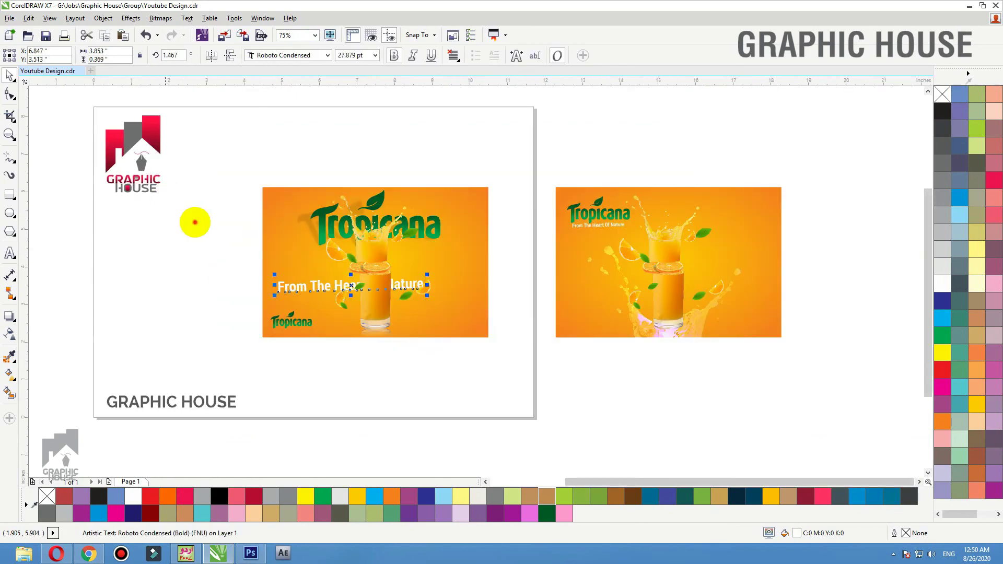
pyautogui.moveTo(169, 200); pyautogui.dragTo(507, 348)
pyautogui.moveTo(425, 308); pyautogui.dragTo(425, 279)
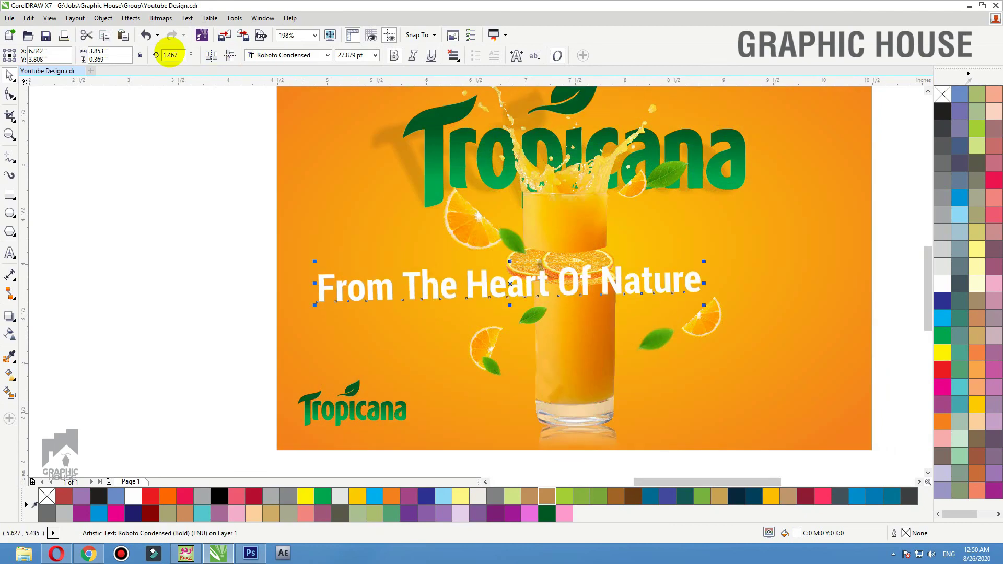
# Step: Set the tagline's rotation to 0, break it into the lines "From The", "Heart Of" and "Nature", and raise it above the small logo
pyautogui.doubleClick(171, 55)
pyautogui.write('0')
pyautogui.press('Return')
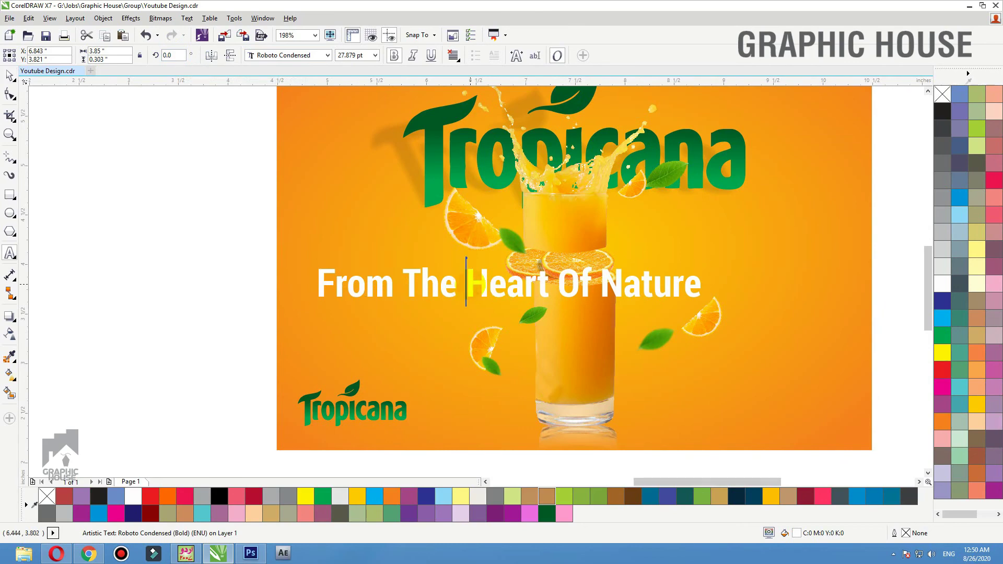
pyautogui.press('Return')
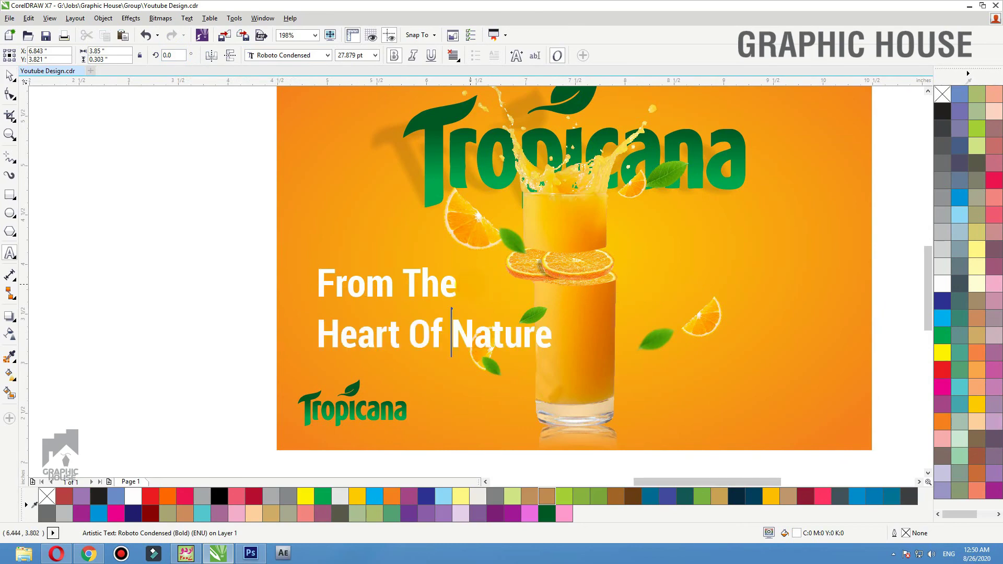
pyautogui.press('Return')
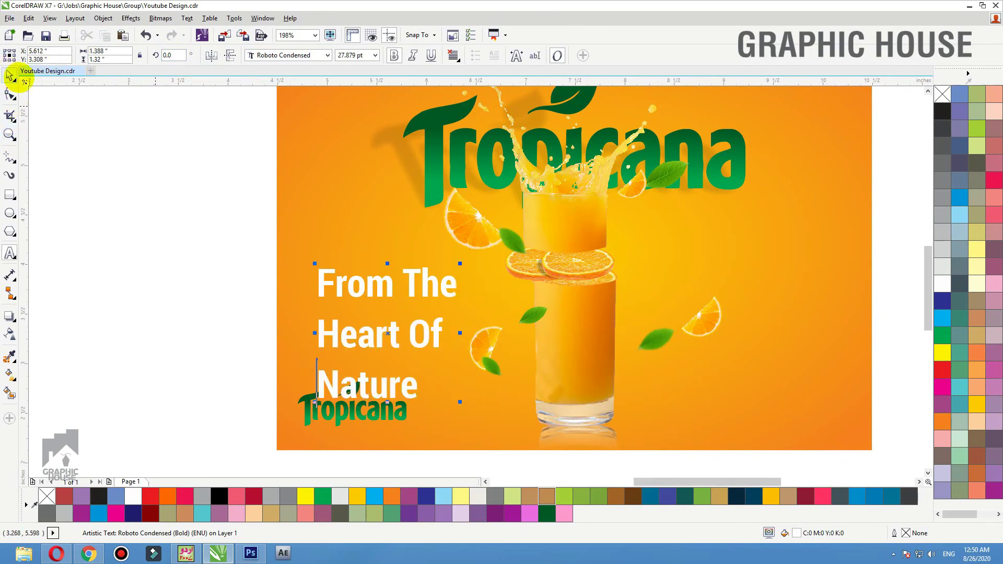
pyautogui.click(9, 75)
pyautogui.moveTo(392, 341); pyautogui.dragTo(391, 310)
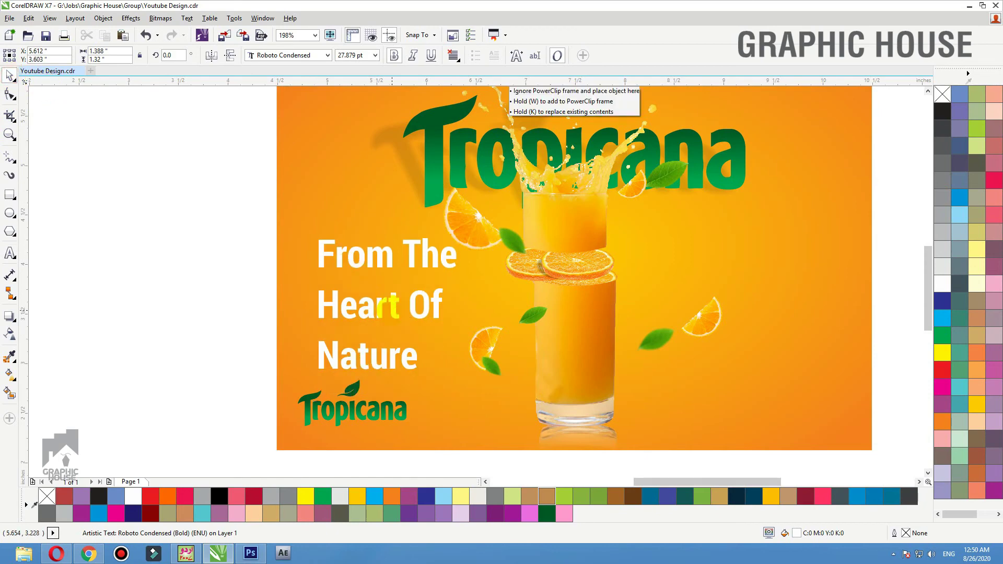
# Step: Split the tagline into separate line objects and change "Of" to lowercase "of" in the second line
pyautogui.press('F2')
pyautogui.moveTo(214, 174); pyautogui.dragTo(670, 398)
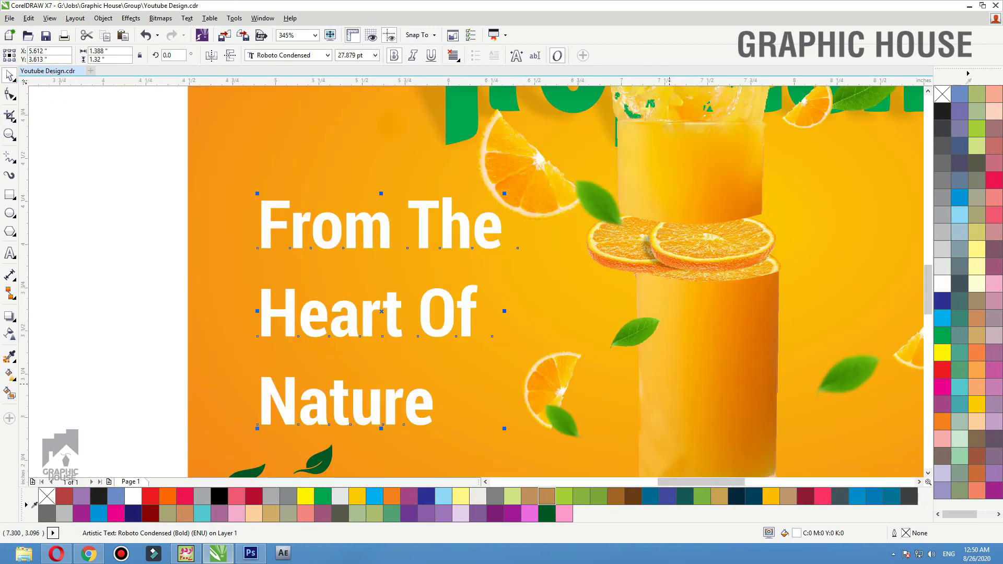
pyautogui.click(369, 311)
pyautogui.moveTo(447, 314); pyautogui.dragTo(417, 314)
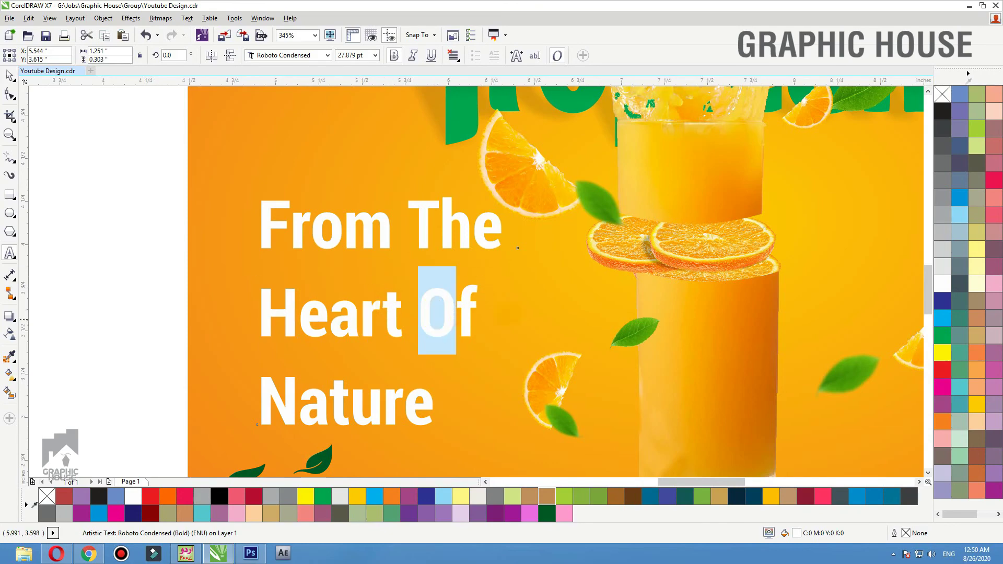
pyautogui.write('o')
pyautogui.click(8, 75)
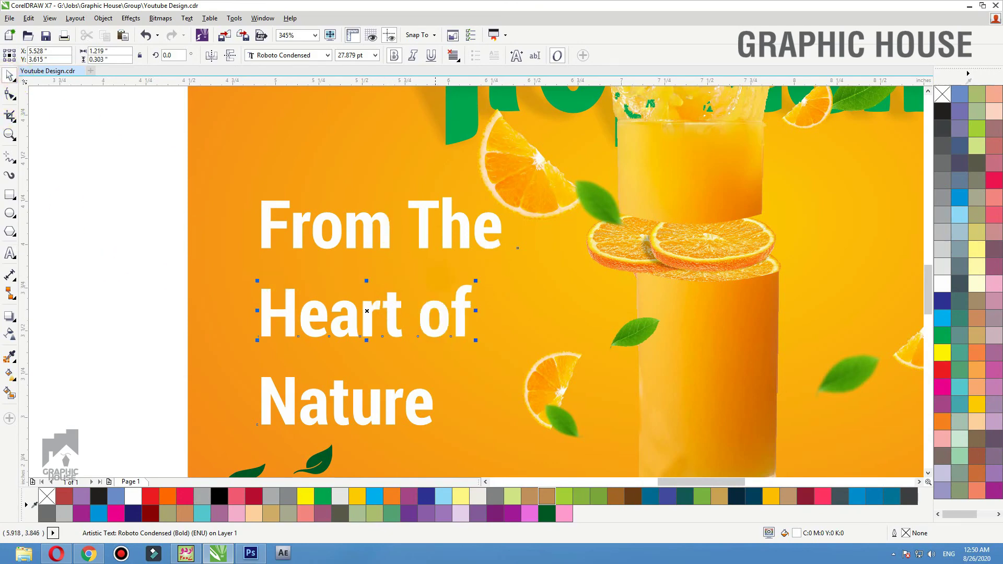
# Step: Enlarge the "Heart of" line and fit it closely beneath "From The"
pyautogui.moveTo(476, 280); pyautogui.dragTo(599, 234)
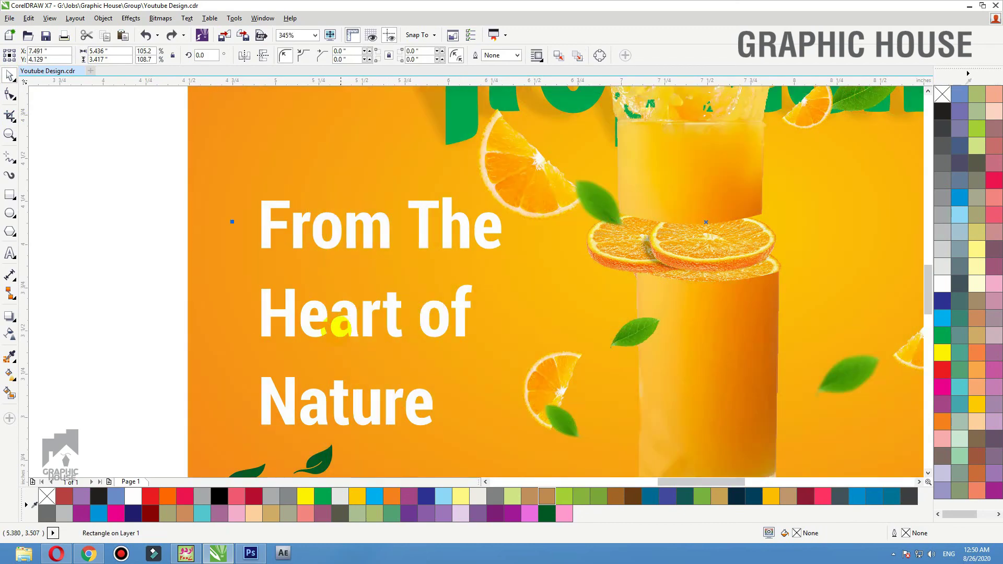
pyautogui.click(290, 313)
pyautogui.moveTo(476, 281); pyautogui.dragTo(573, 255)
pyautogui.moveTo(504, 321); pyautogui.dragTo(490, 315)
# Step: Move "Nature" up under the right end of "Heart of" and fill it with dark green
pyautogui.moveTo(413, 407); pyautogui.dragTo(517, 347)
pyautogui.moveTo(450, 341); pyautogui.dragTo(466, 339)
pyautogui.click(546, 514)
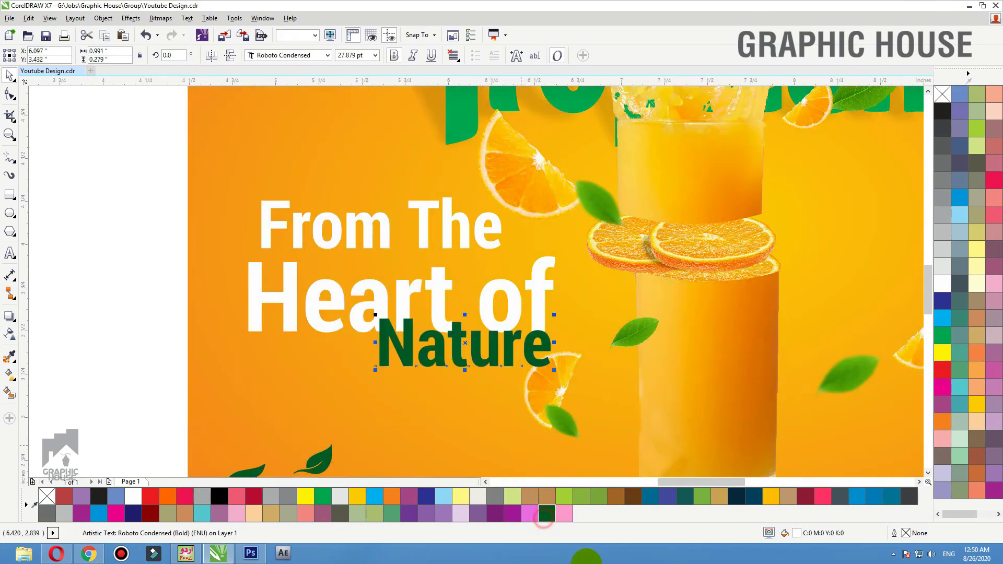
# Step: Change the font of "Nature" to Retrofest and nudge the word so it overlaps the lower edge of "Heart of"
pyautogui.click(280, 55)
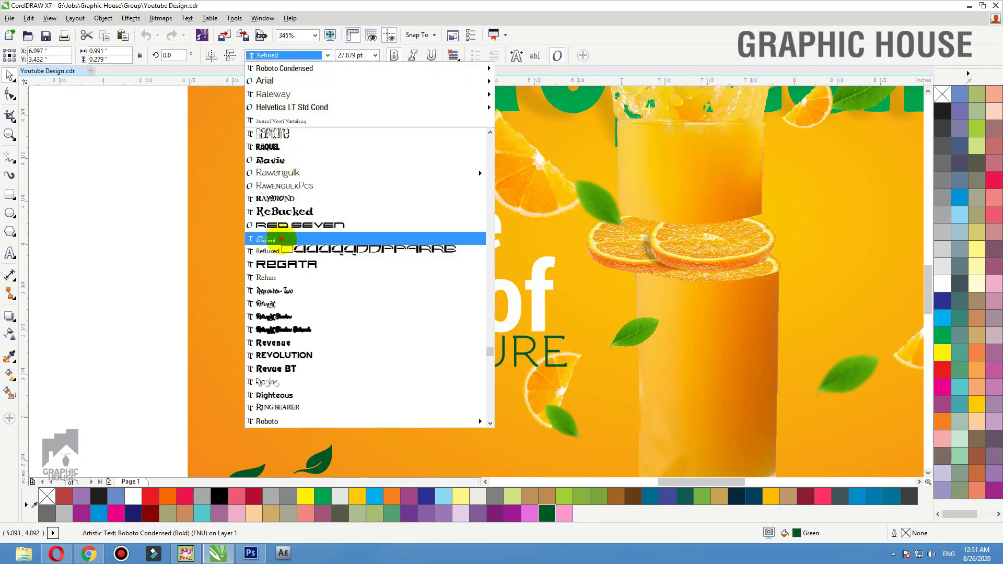
pyautogui.click(281, 238)
pyautogui.click(279, 55)
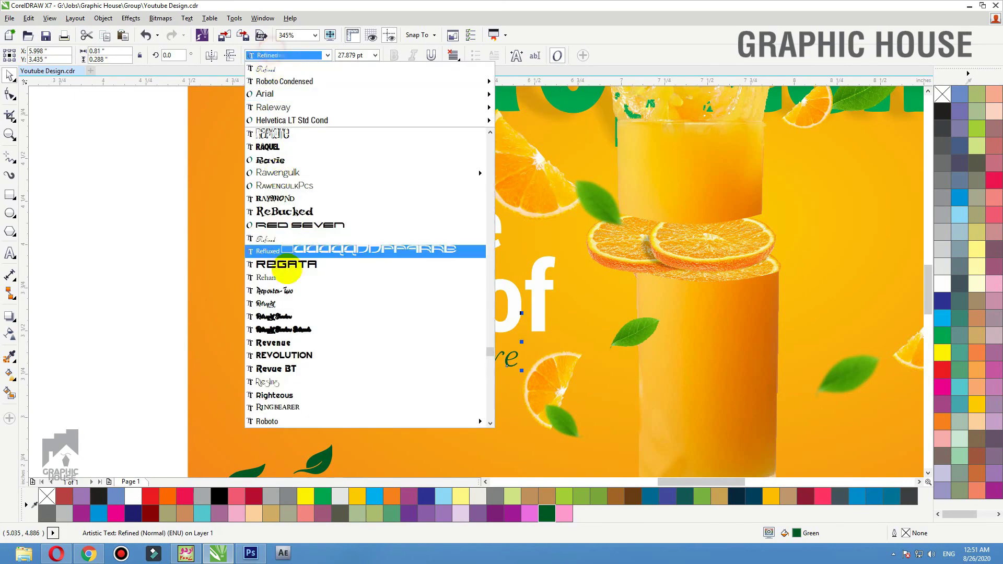
pyautogui.click(279, 303)
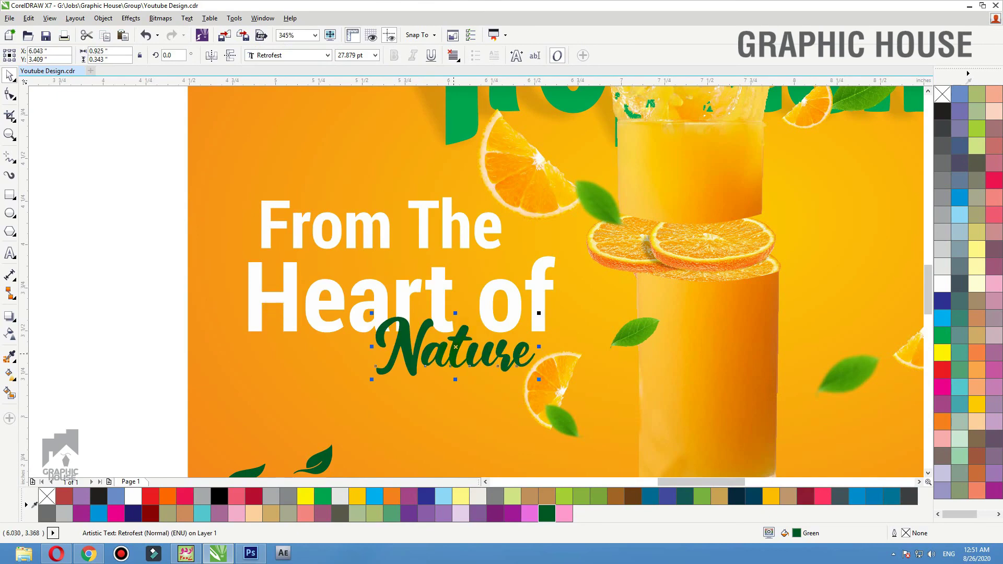
pyautogui.moveTo(452, 353); pyautogui.dragTo(458, 350)
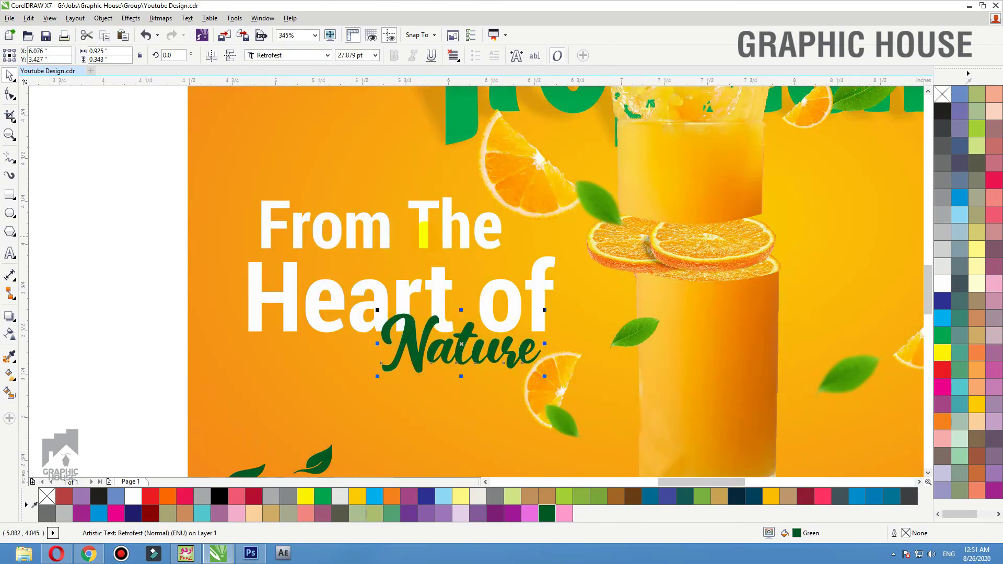
# Step: Change "The" to lowercase "the" in the tagline's first line
pyautogui.click(423, 233)
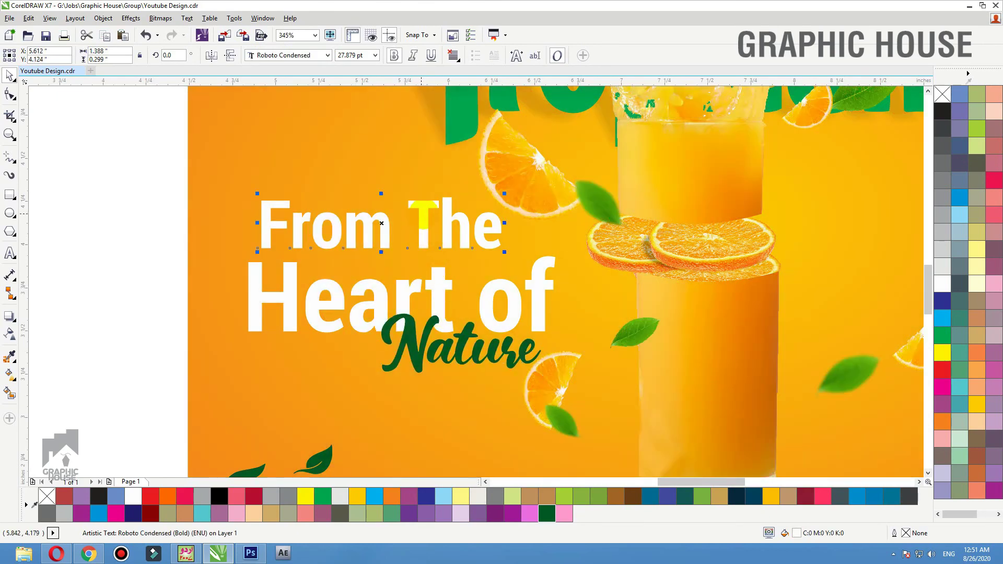
pyautogui.moveTo(423, 213); pyautogui.dragTo(417, 215)
pyautogui.write('t')
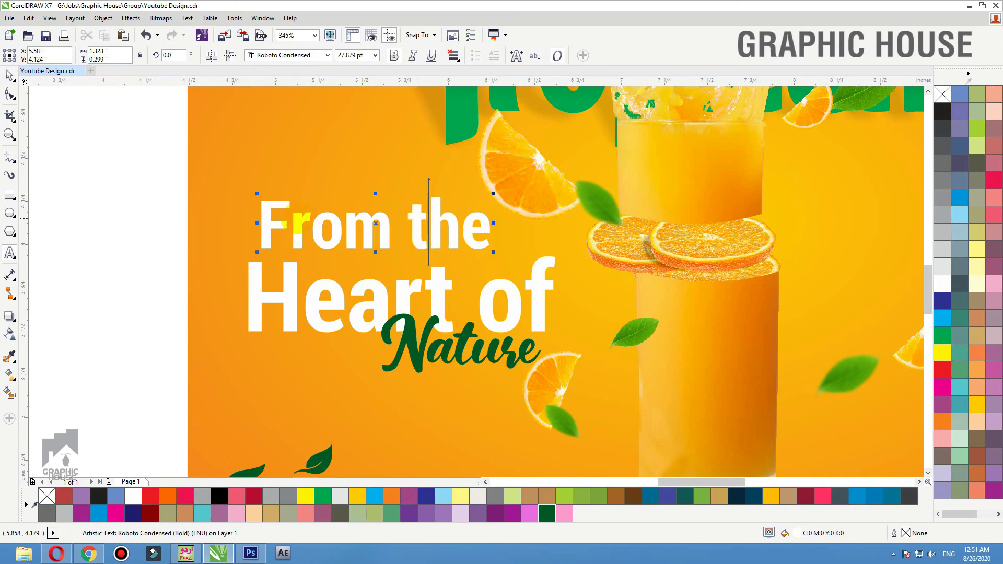
# Step: Shrink the "From the" line and place it just above the left end of "Heart of"
pyautogui.click(10, 75)
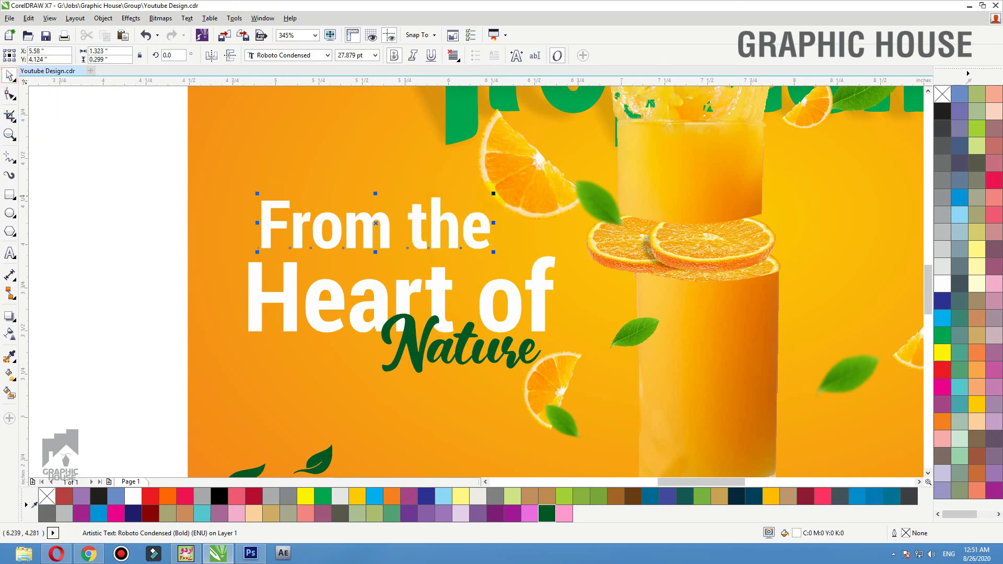
pyautogui.moveTo(494, 194); pyautogui.dragTo(316, 260)
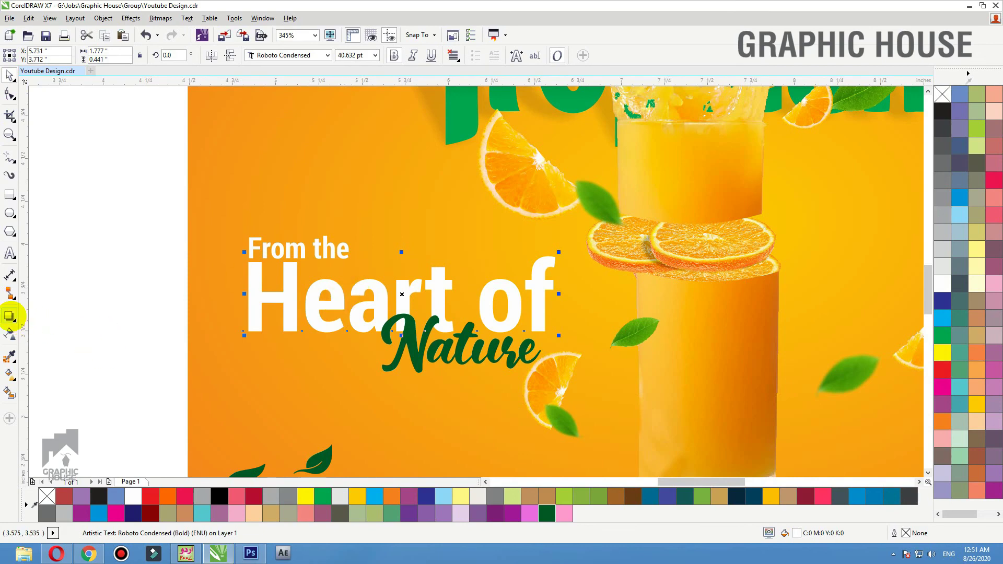
# Step: Add a drop shadow to "Heart of" cast up and to the left at 105 degrees, with its opacity reduced to 38
pyautogui.click(10, 316)
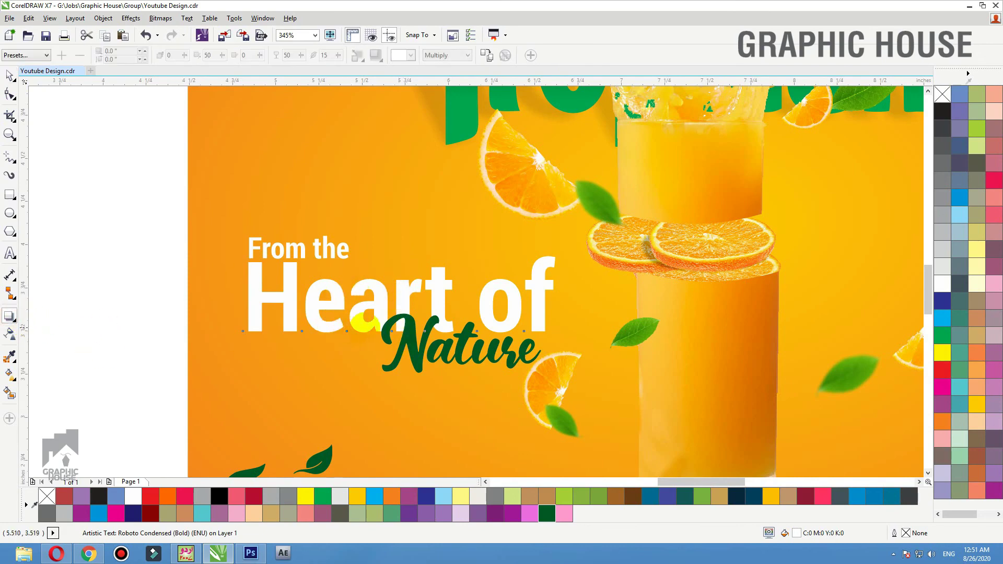
pyautogui.moveTo(365, 321); pyautogui.dragTo(391, 265)
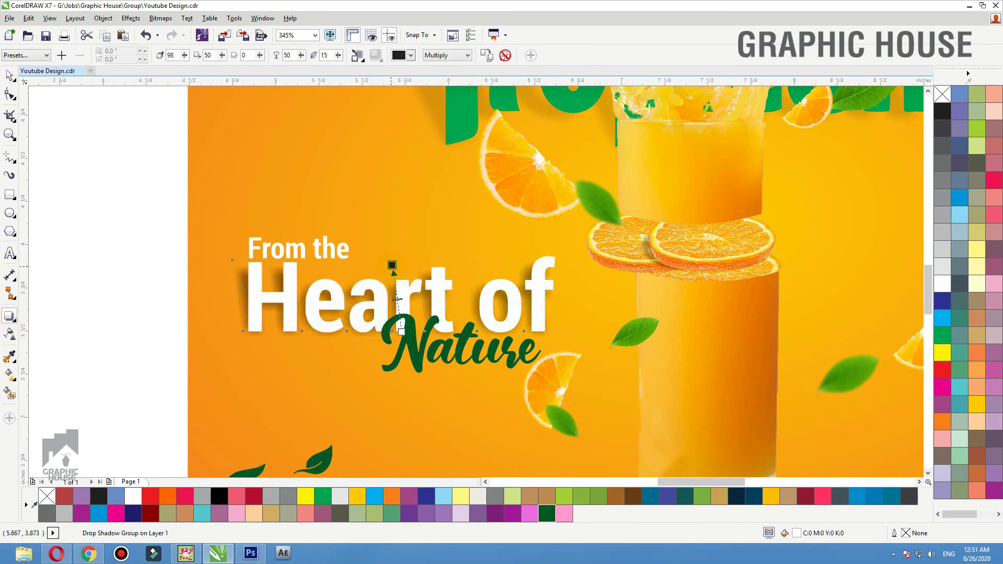
pyautogui.moveTo(397, 299); pyautogui.dragTo(394, 301)
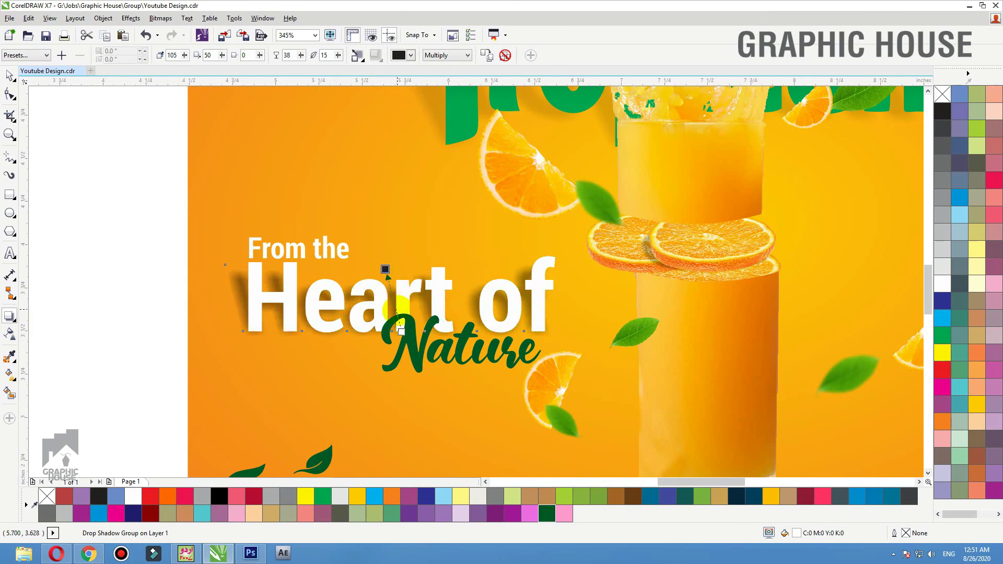
pyautogui.click(296, 169)
# Step: Move the small Tropicana logo from the ad's lower-left corner to its lower-right corner
pyautogui.hotkey('shift', 'F2')
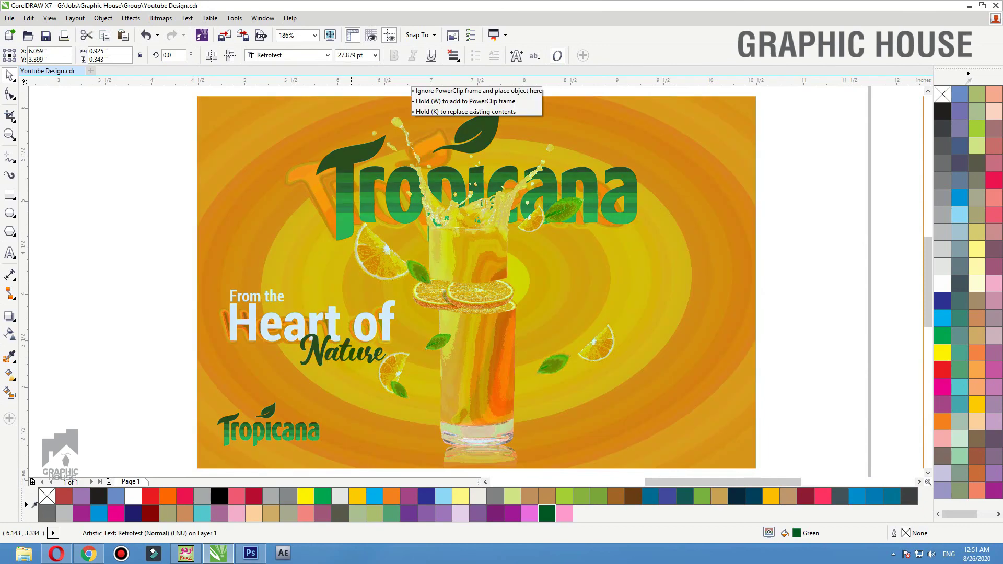
pyautogui.click(262, 429)
pyautogui.moveTo(261, 428); pyautogui.dragTo(679, 444)
pyautogui.click(825, 384)
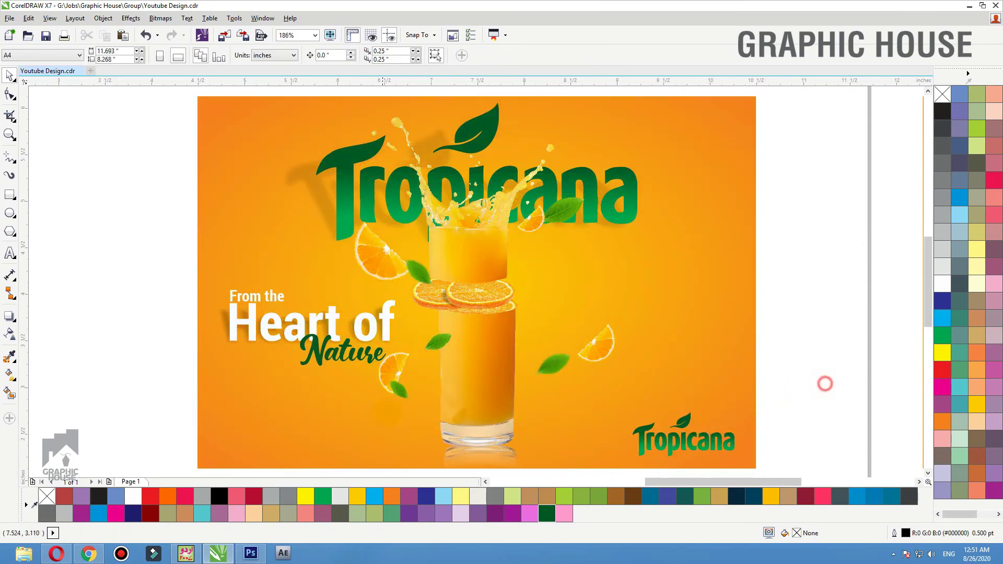
# Step: Draw a rectangle about 1.6 by 0.49 inches over the small logo from the ad's right edge, filled yellow without an outline
pyautogui.click(869, 248)
pyautogui.press('F3')
pyautogui.press('F2')
pyautogui.moveTo(748, 280); pyautogui.dragTo(498, 368)
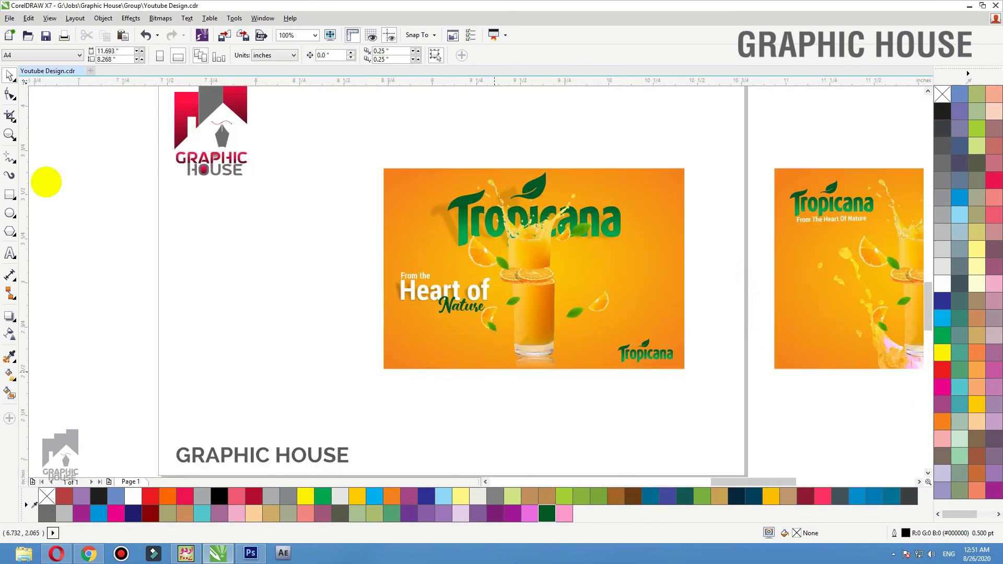
pyautogui.click(9, 195)
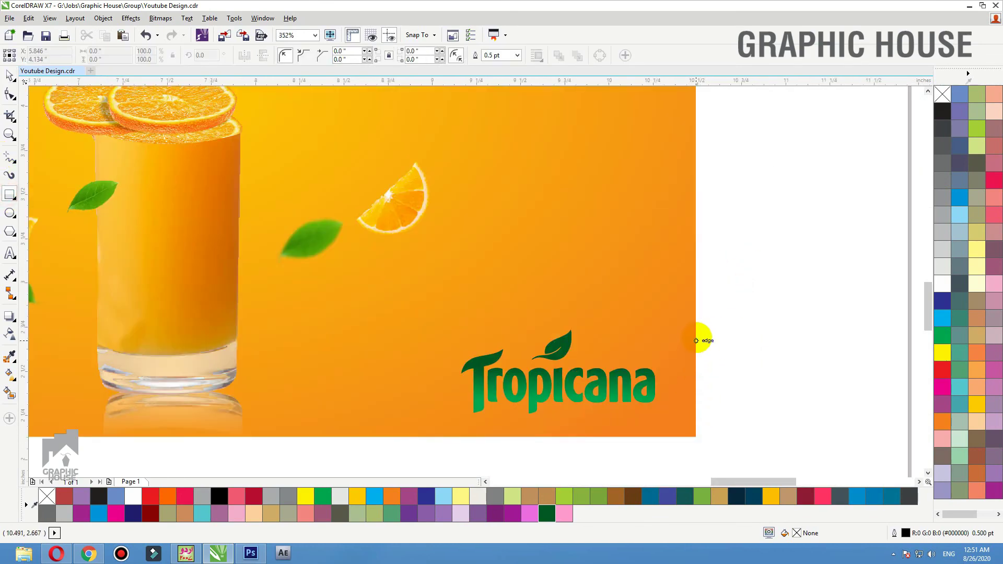
pyautogui.moveTo(695, 333); pyautogui.dragTo(414, 418)
pyautogui.press('space')
pyautogui.click(943, 356)
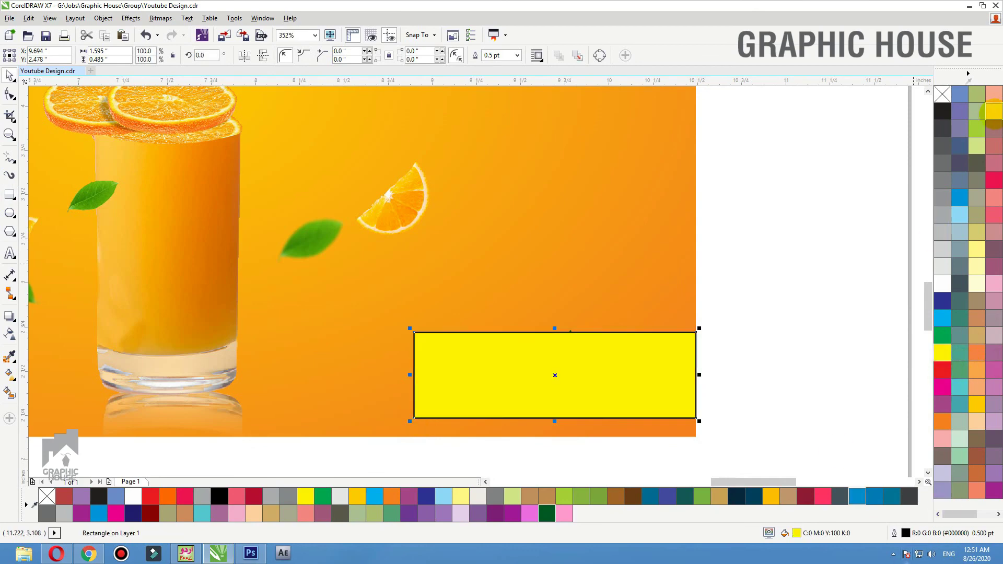
pyautogui.rightClick(942, 94)
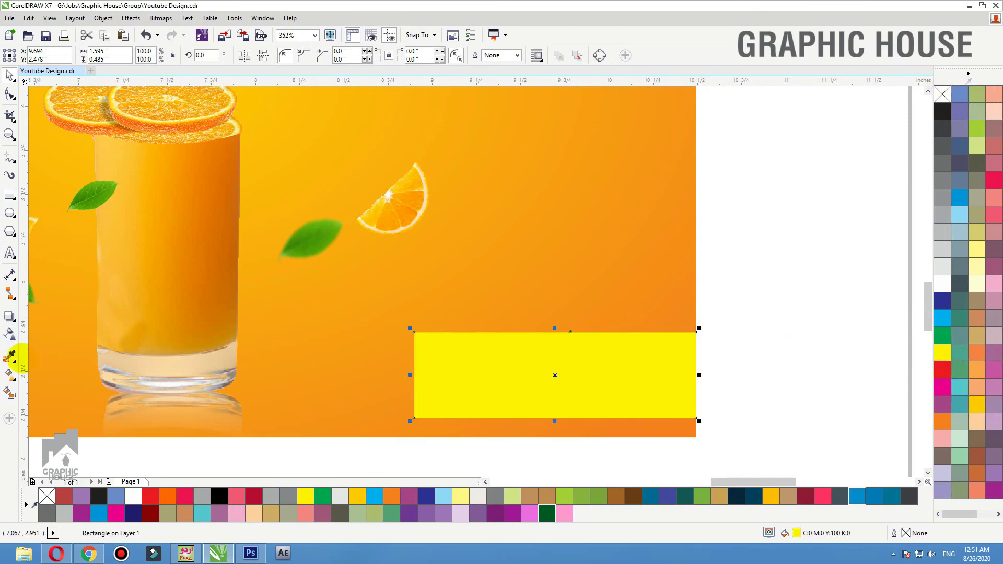
# Step: Fade the yellow rectangle to transparent towards its left end and place it behind the small logo
pyautogui.click(9, 334)
pyautogui.moveTo(704, 363); pyautogui.dragTo(425, 363)
pyautogui.press('space')
pyautogui.moveTo(732, 302); pyautogui.dragTo(424, 442)
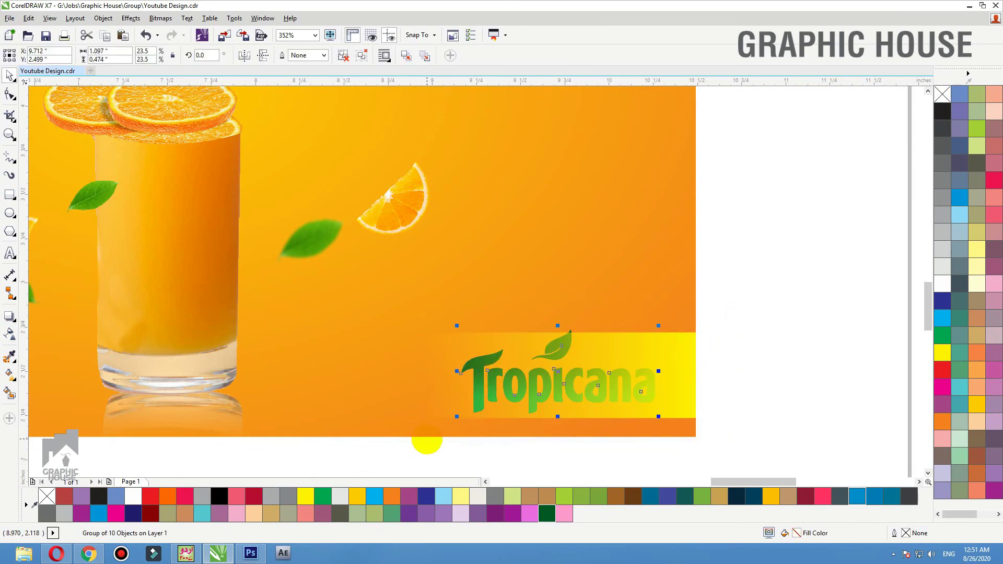
# Step: Stretch the faded band from its centre to about 0.56 inches high and recolour it golden yellow
pyautogui.click(667, 363)
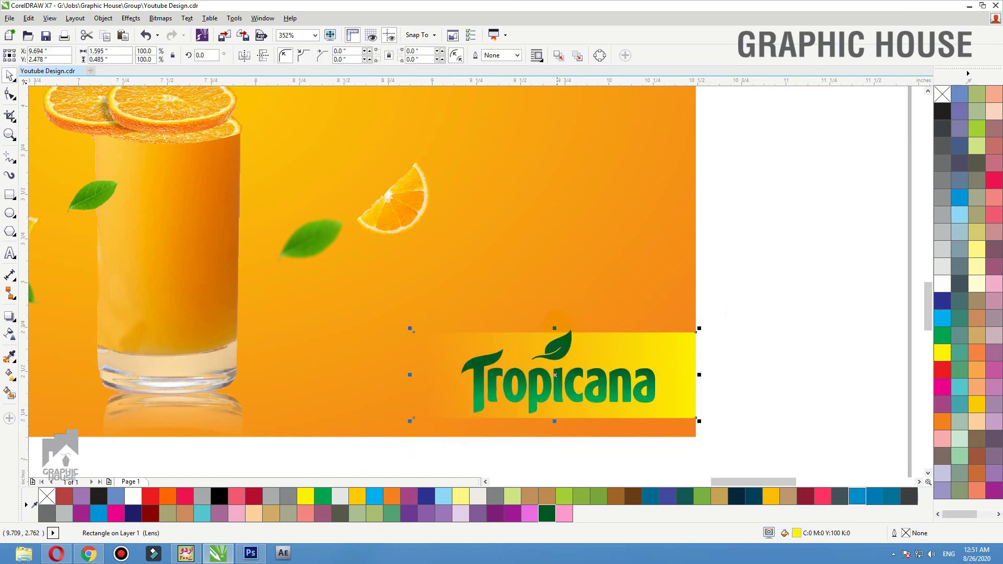
pyautogui.moveTo(554, 329); pyautogui.dragTo(555, 322)
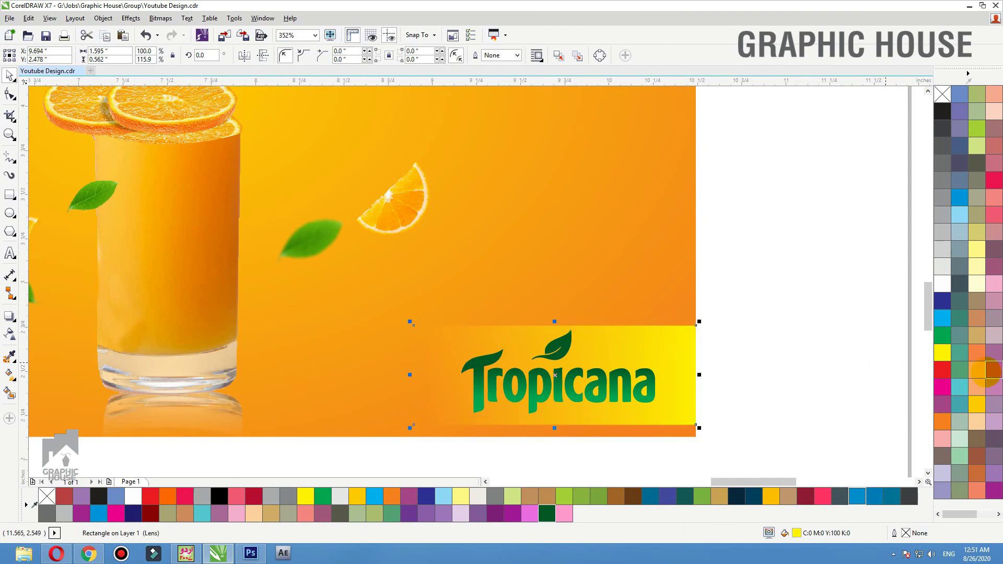
pyautogui.click(975, 403)
pyautogui.click(765, 337)
pyautogui.click(618, 259)
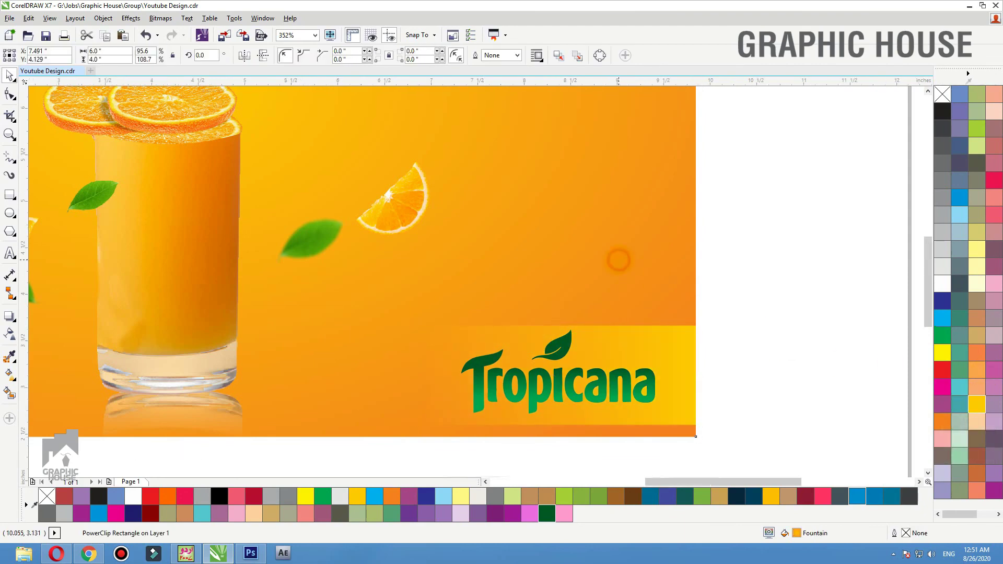
pyautogui.hotkey('shift', 'F2')
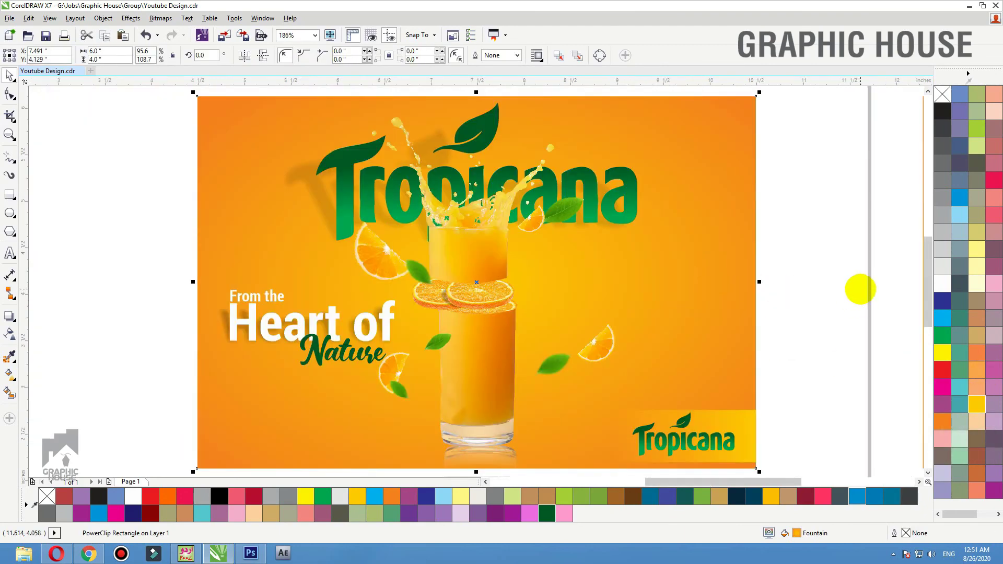
pyautogui.click(870, 287)
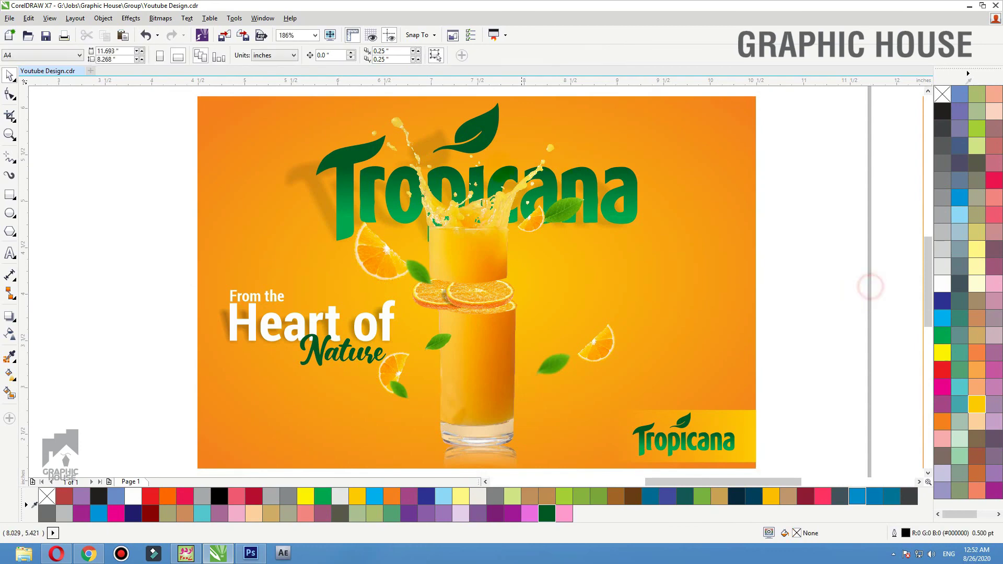
# Step: Move the original splash ad left so it sits close beside the large-logo variant
pyautogui.scroll(-1, 426, 225)
pyautogui.press('F4')
pyautogui.moveTo(570, 166); pyautogui.dragTo(945, 437)
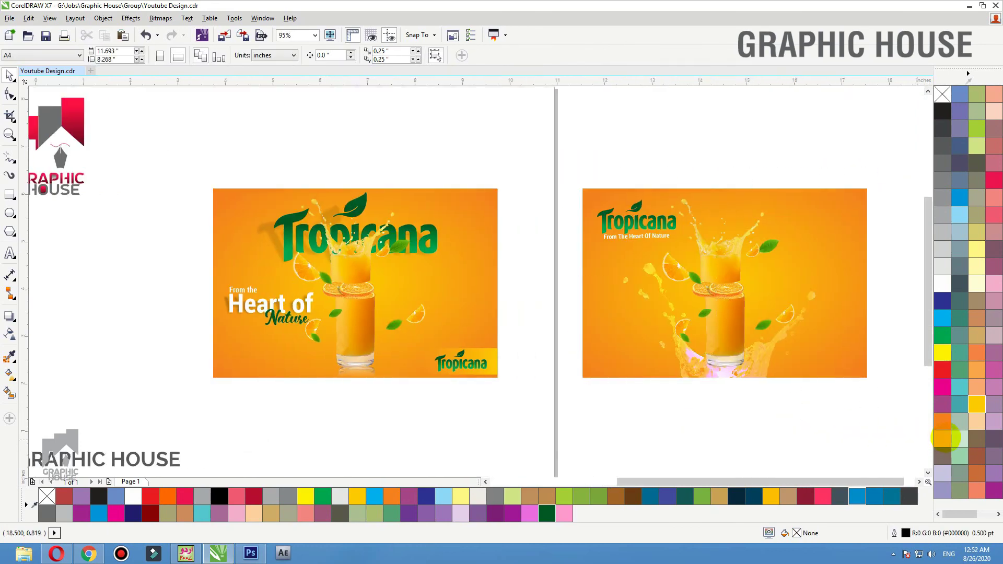
pyautogui.moveTo(726, 294); pyautogui.dragTo(663, 296)
pyautogui.click(567, 148)
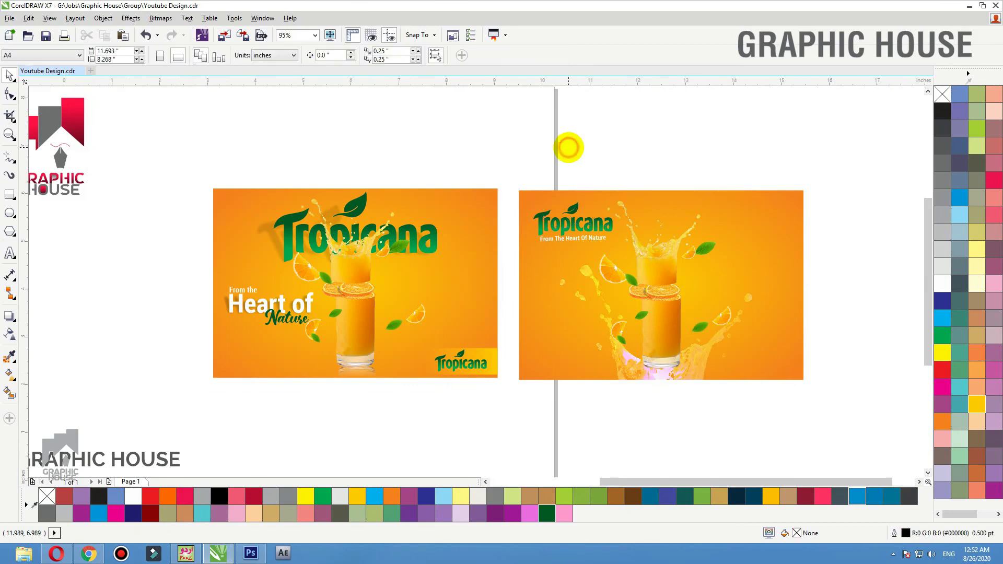
pyautogui.hscroll(-2, 568, 148)
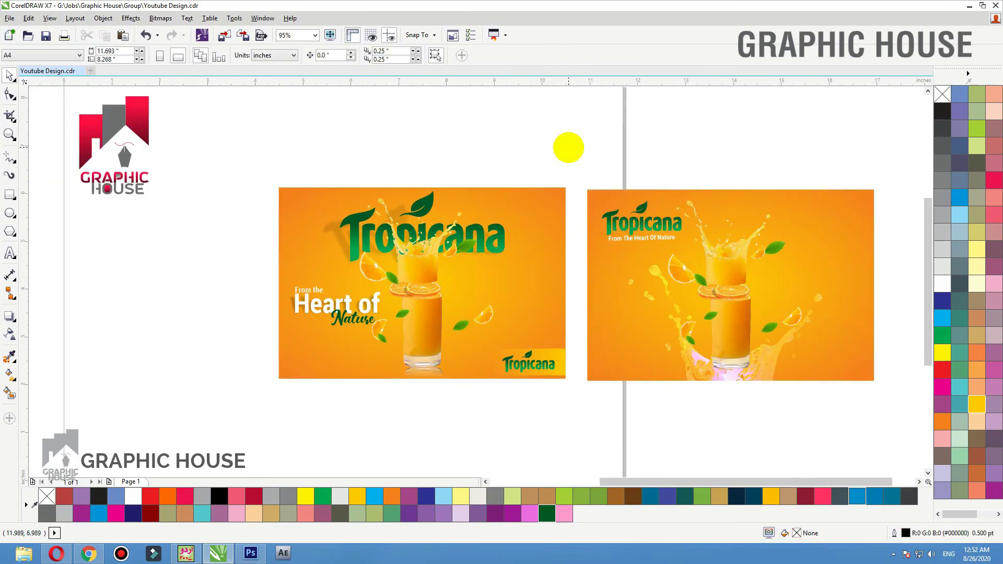